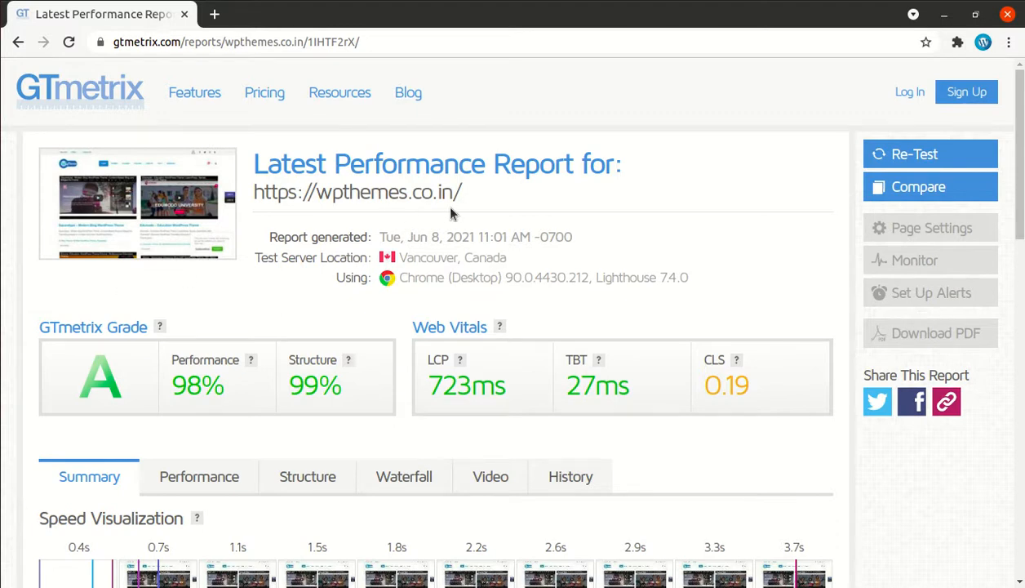
Survey the wpthemes.co.in report from its grade and Web Vitals through Speed Visualization, Top Issues and Page Details.
{"action": "left_click_drag", "start_coordinate": [468, 189], "coordinate": [321, 192]}
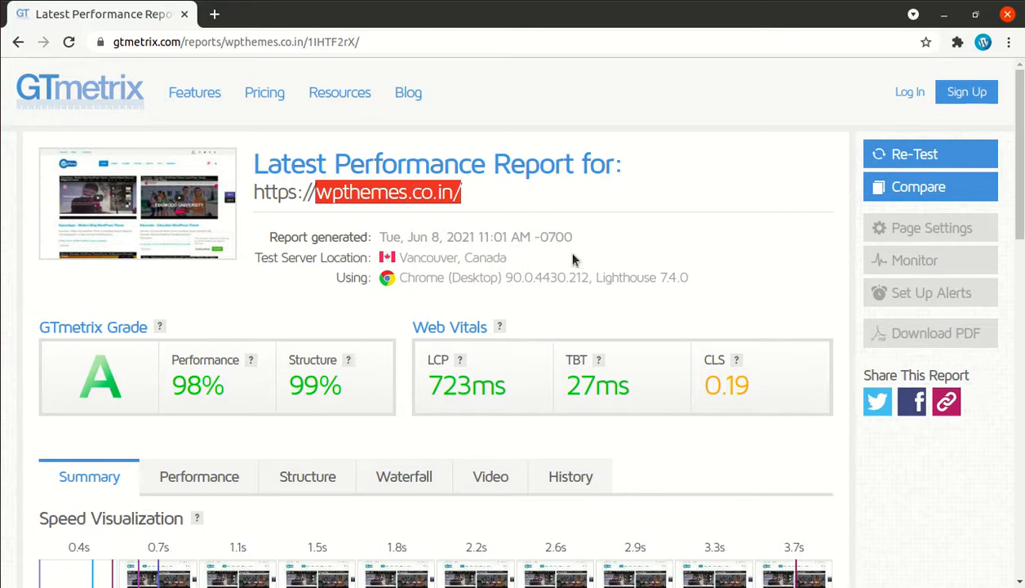
{"action": "left_click", "coordinate": [628, 254]}
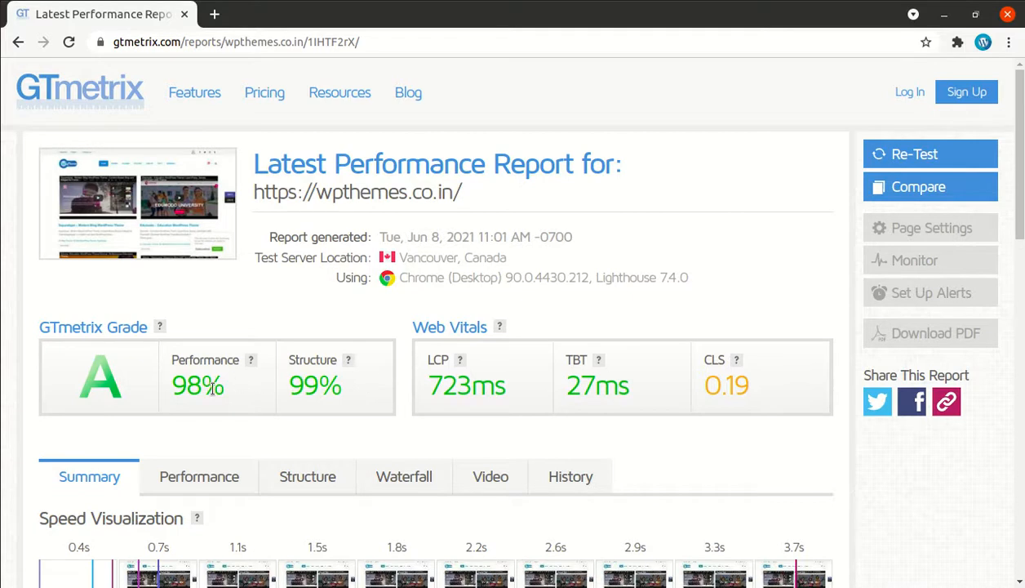
{"action": "scroll", "coordinate": [211, 389], "scroll_direction": "down", "scroll_amount": 3}
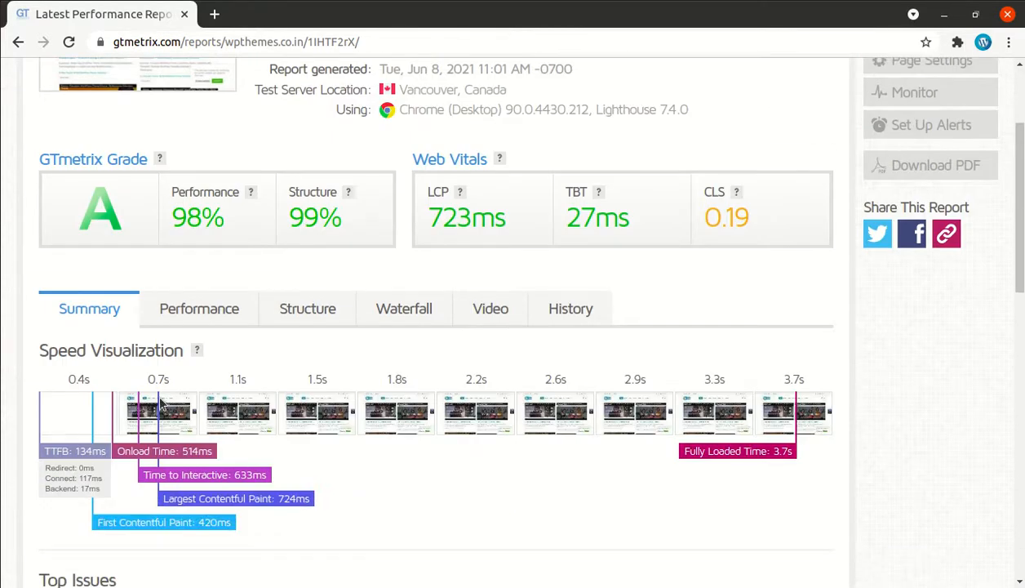
{"action": "scroll", "coordinate": [161, 404], "scroll_direction": "down", "scroll_amount": 6}
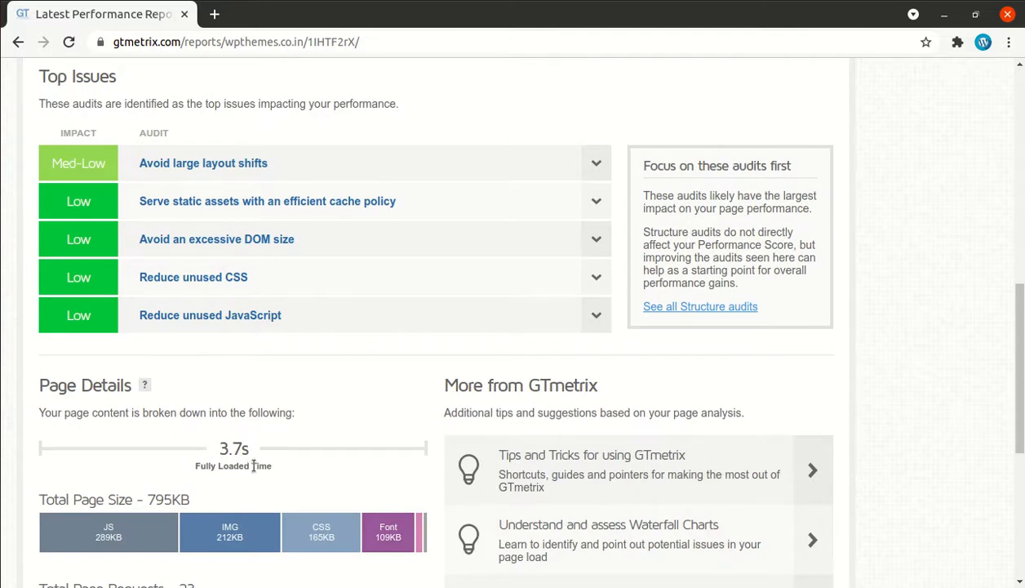
{"action": "scroll", "coordinate": [279, 450], "scroll_direction": "up", "scroll_amount": 5}
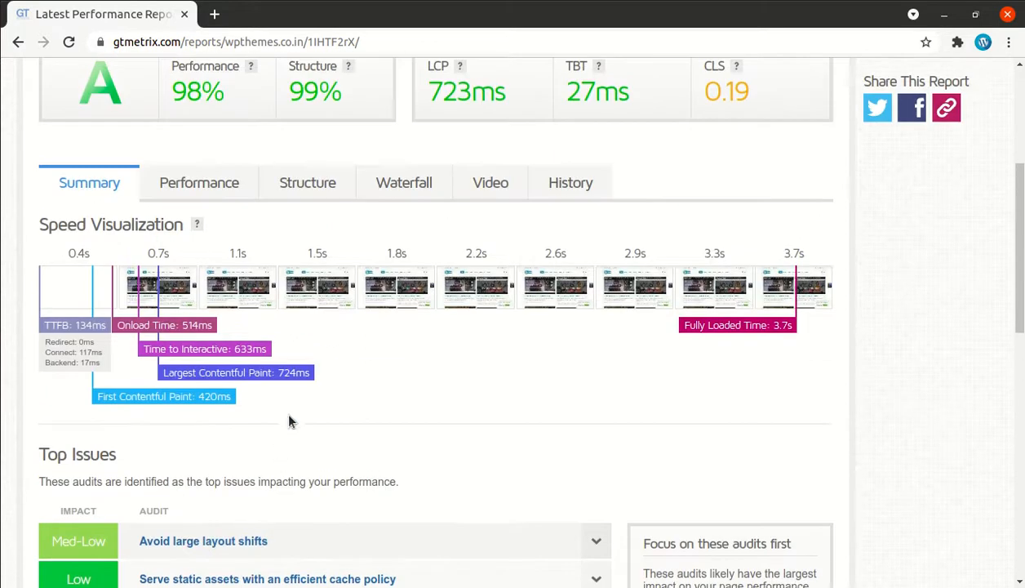
{"action": "scroll", "coordinate": [320, 370], "scroll_direction": "down", "scroll_amount": 2}
{"action": "scroll", "coordinate": [319, 380], "scroll_direction": "down", "scroll_amount": 2}
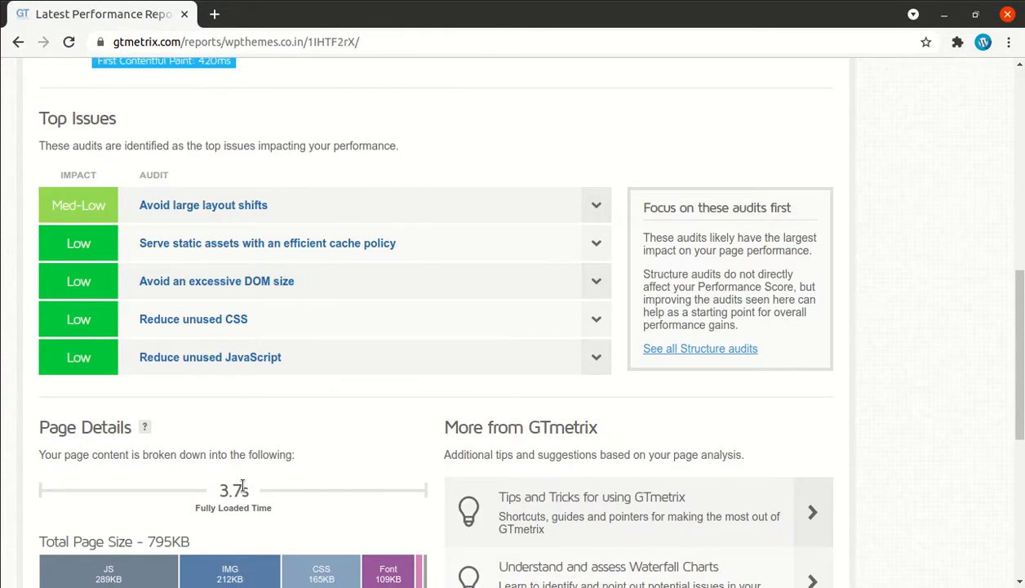
{"action": "scroll", "coordinate": [258, 471], "scroll_direction": "up", "scroll_amount": 5}
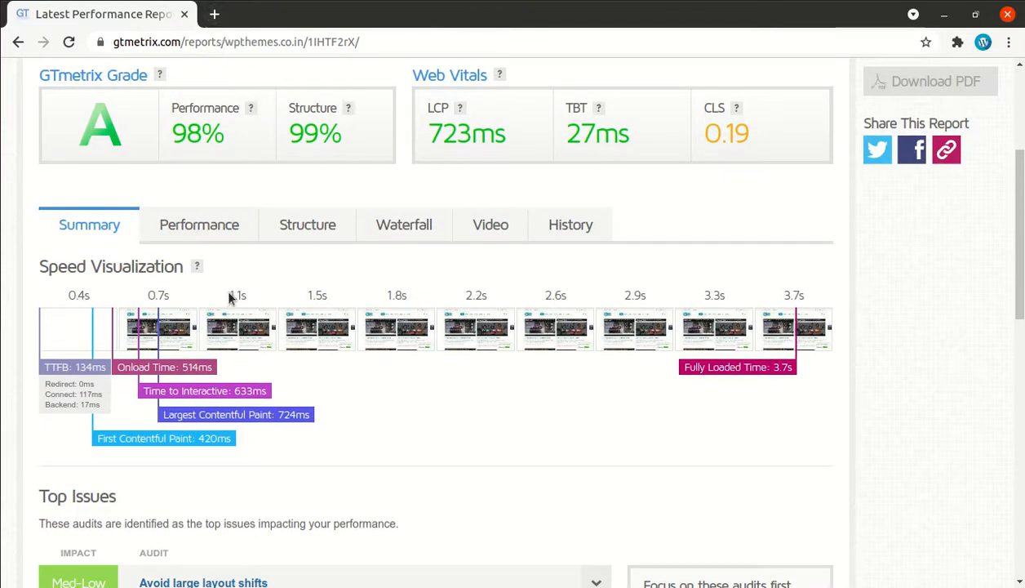
{"action": "scroll", "coordinate": [229, 298], "scroll_direction": "up", "scroll_amount": 3}
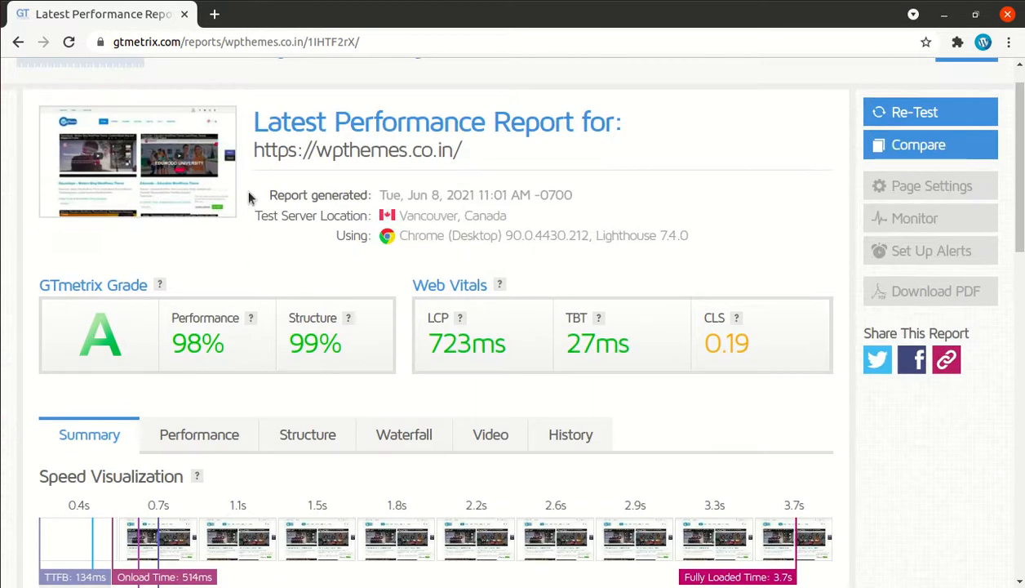
Review the tested site's URL, the GTmetrix Grade section and the start of the Speed Visualization.
{"action": "left_click_drag", "start_coordinate": [467, 154], "coordinate": [246, 151]}
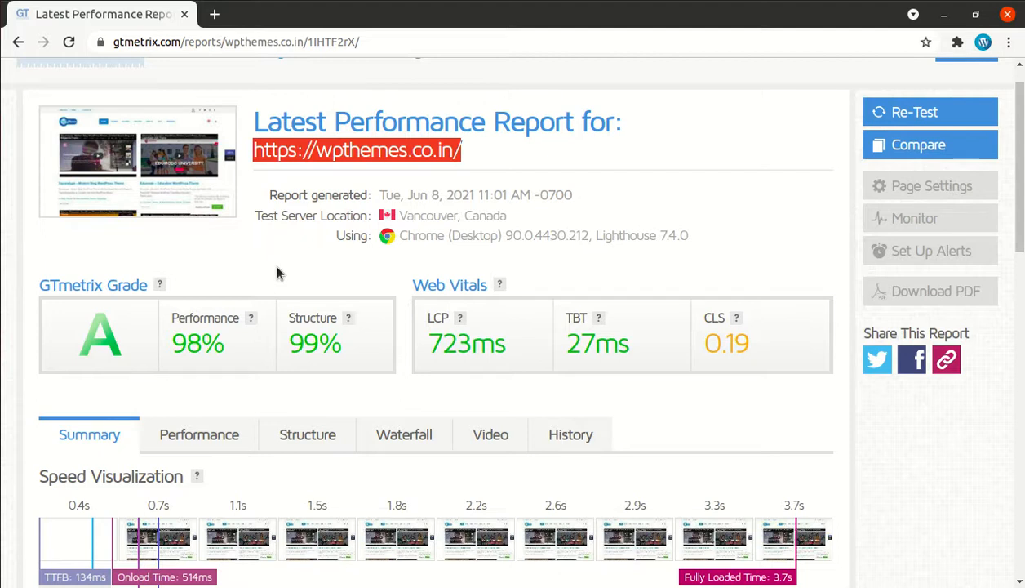
{"action": "left_click", "coordinate": [620, 218]}
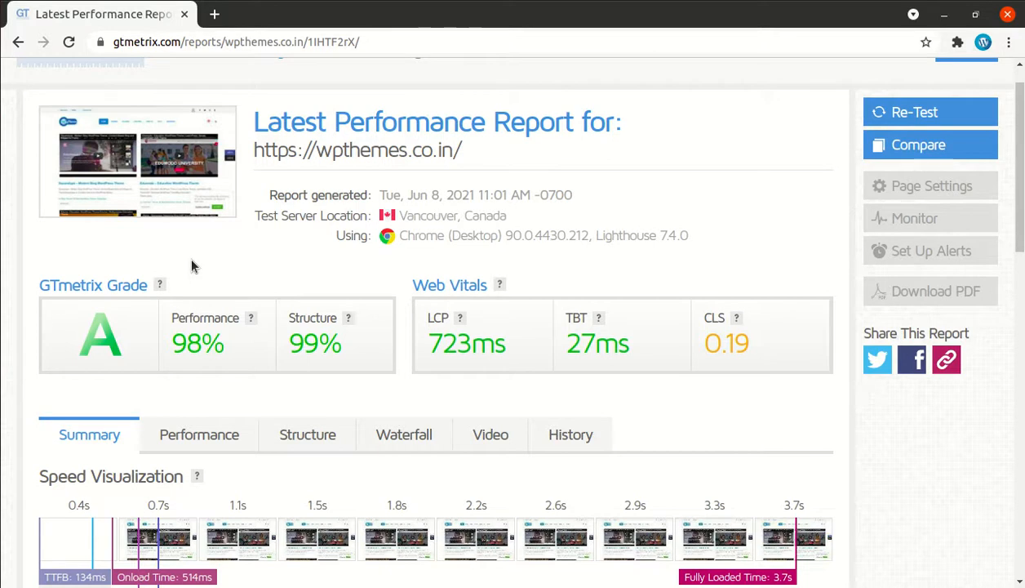
{"action": "scroll", "coordinate": [700, 204], "scroll_direction": "up", "scroll_amount": 1}
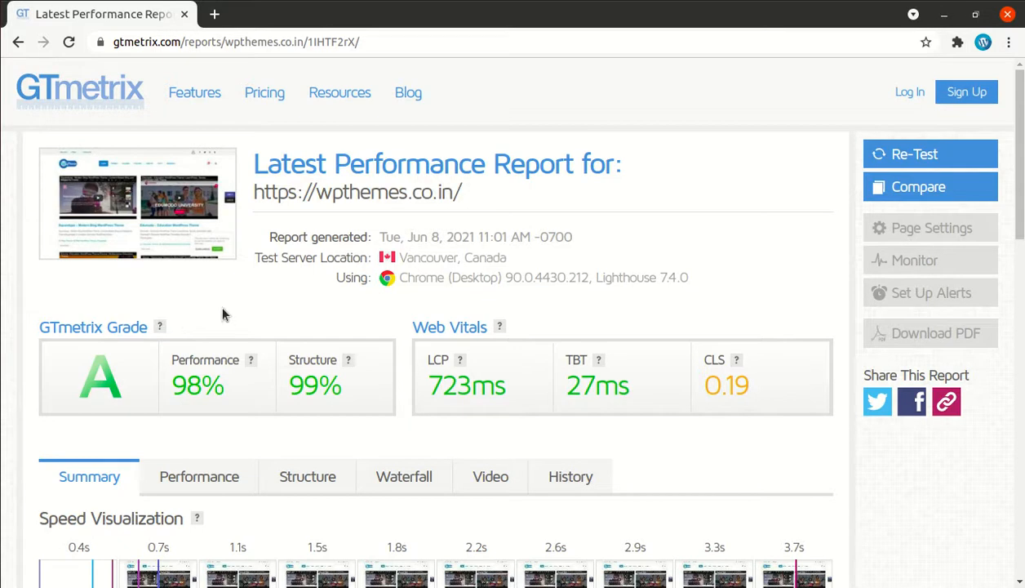
{"action": "scroll", "coordinate": [222, 314], "scroll_direction": "down", "scroll_amount": 2}
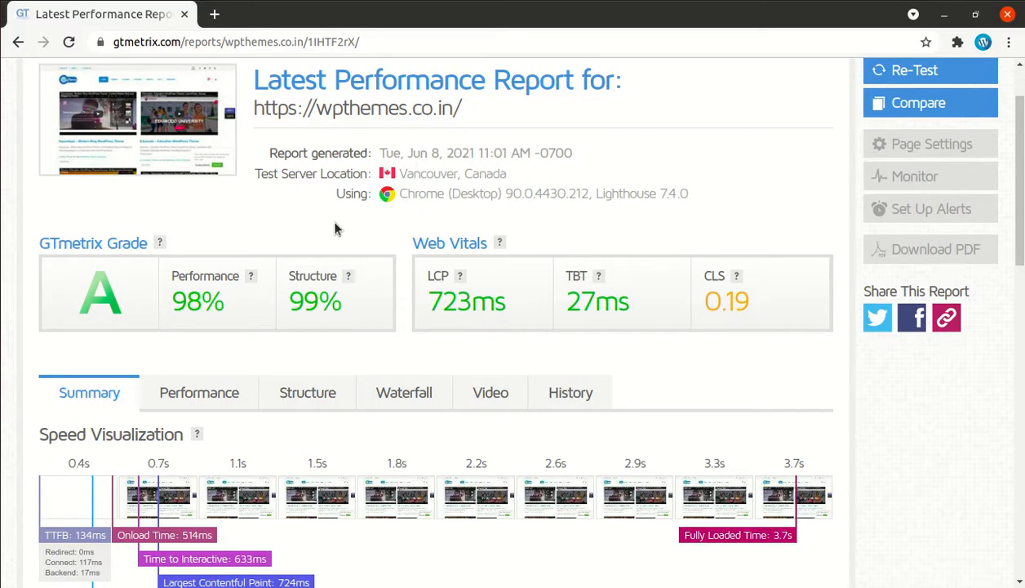
{"action": "scroll", "coordinate": [263, 308], "scroll_direction": "down", "scroll_amount": 1}
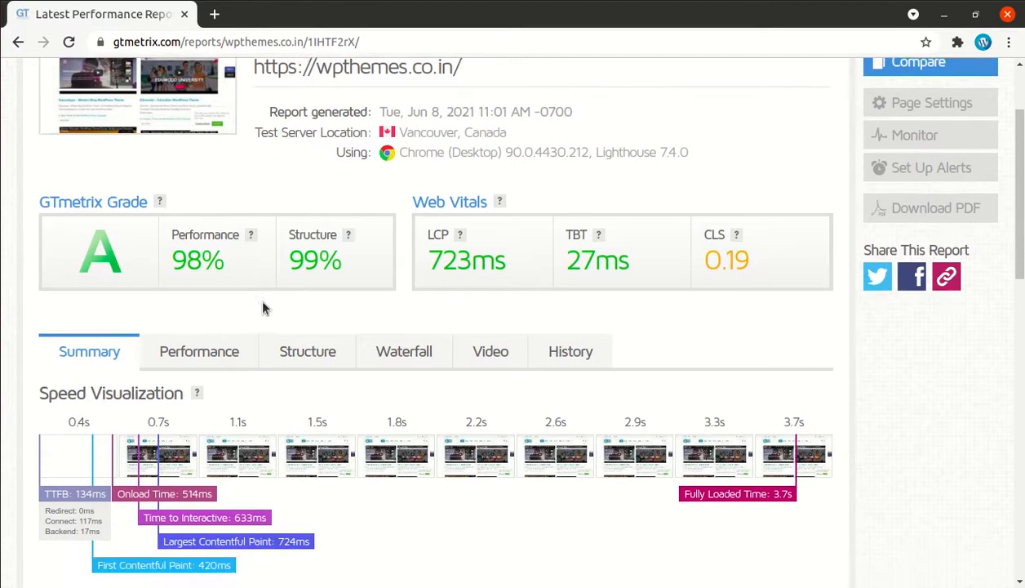
{"action": "scroll", "coordinate": [390, 332], "scroll_direction": "up", "scroll_amount": 3}
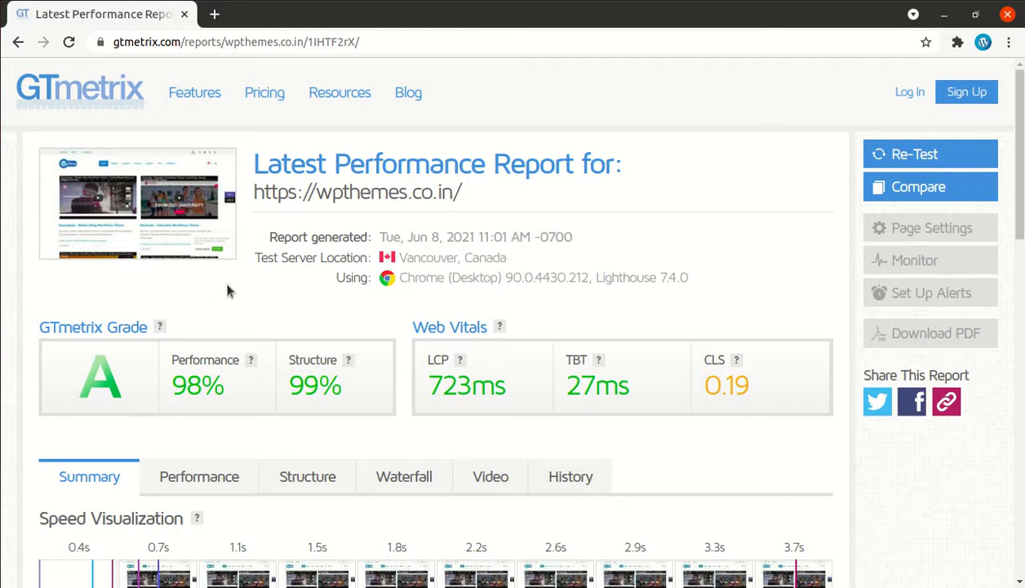
Highlight the tested site's address and read the help notes for GTmetrix Grade and Web Vitals.
{"action": "left_click_drag", "start_coordinate": [464, 194], "coordinate": [315, 200]}
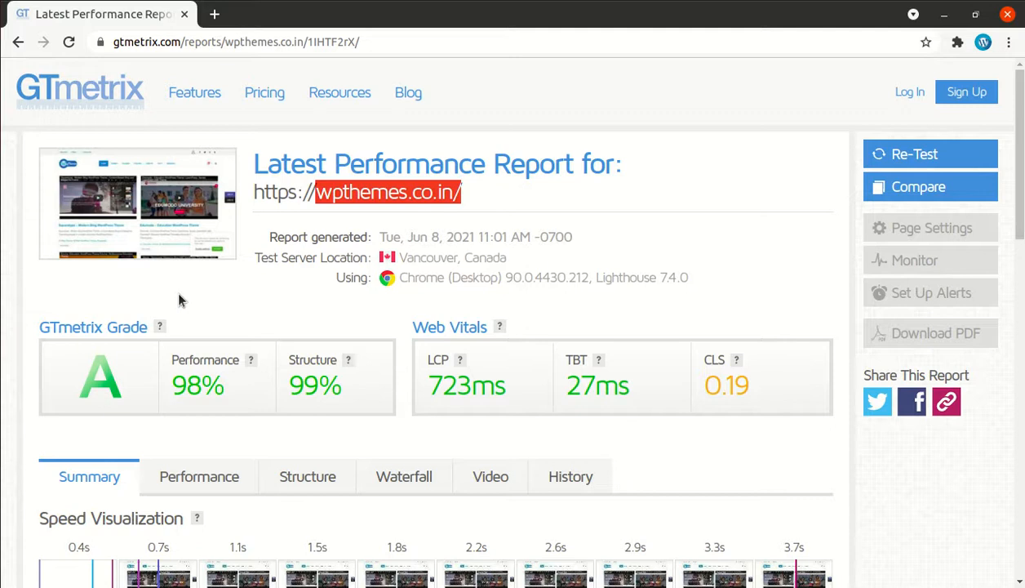
{"action": "mouse_move", "coordinate": [162, 329]}
{"action": "mouse_move", "coordinate": [500, 328]}
{"action": "mouse_move", "coordinate": [504, 325]}
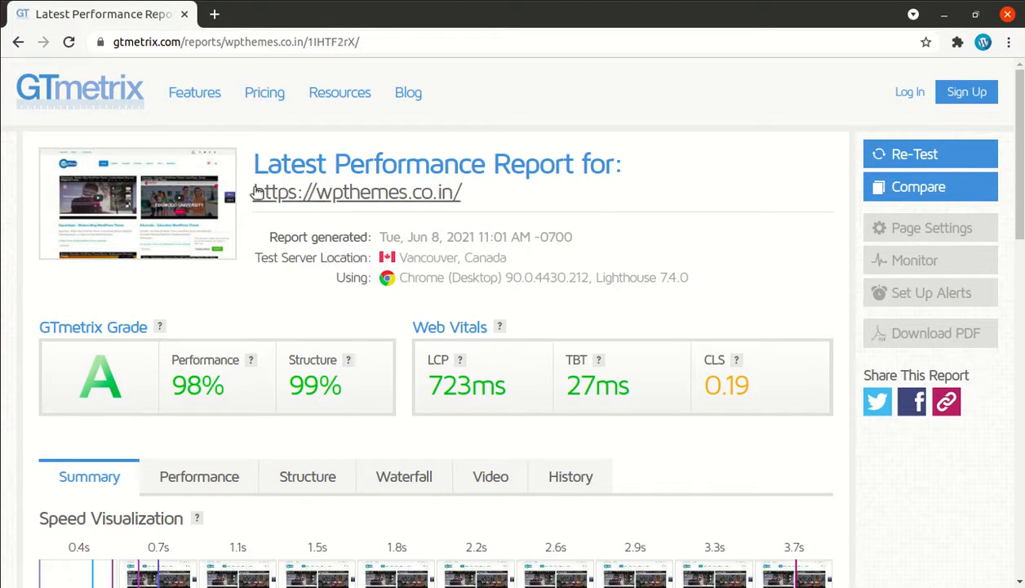
{"action": "left_click_drag", "start_coordinate": [462, 194], "coordinate": [249, 191]}
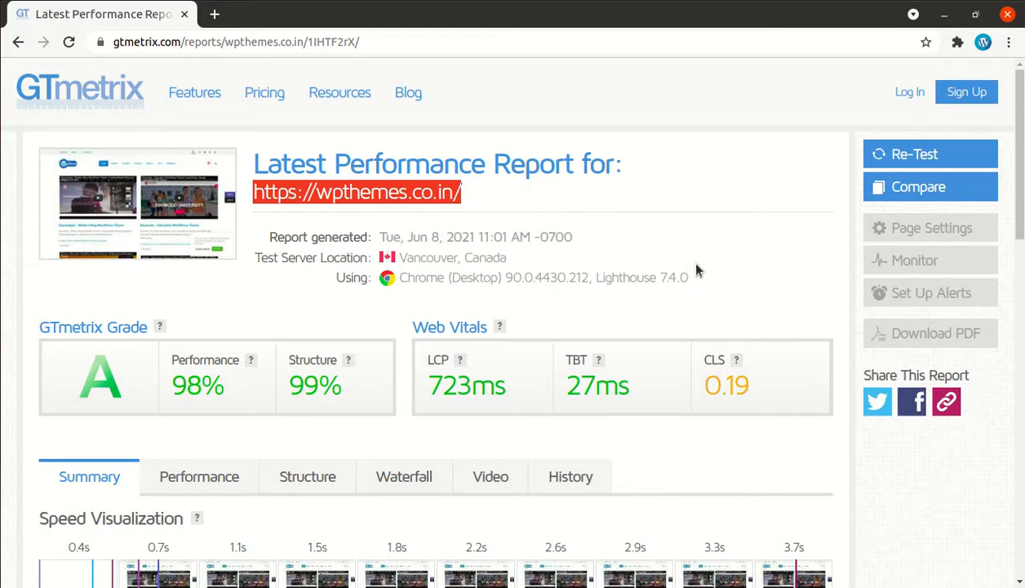
{"action": "left_click", "coordinate": [675, 244]}
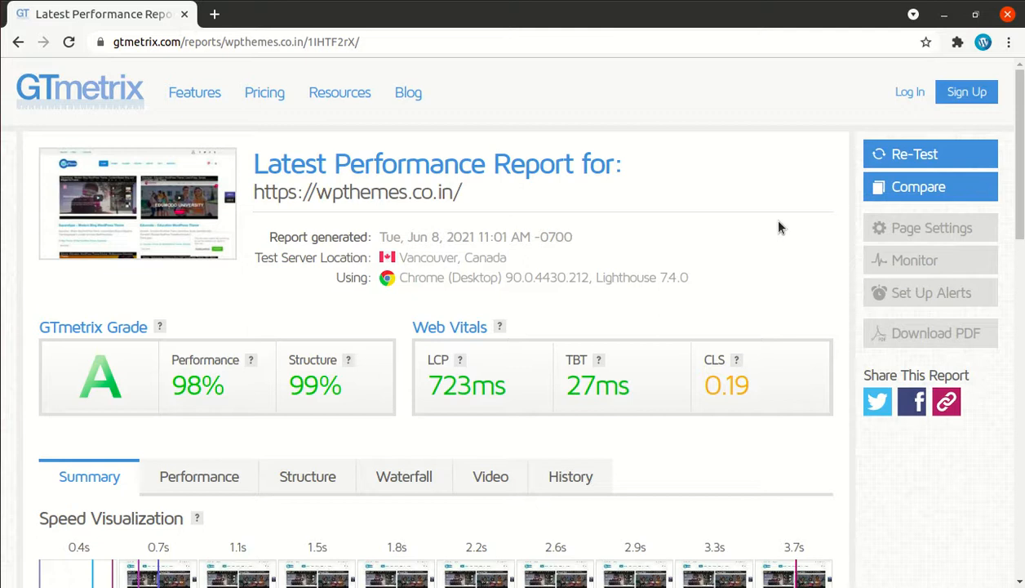
Read the help notes for the Performance and Structure scores, dismissing the new-subscriber notification.
{"action": "mouse_move", "coordinate": [881, 343]}
{"action": "left_click_drag", "start_coordinate": [174, 383], "coordinate": [248, 395]}
{"action": "left_click", "coordinate": [247, 395]}
{"action": "mouse_move", "coordinate": [251, 360]}
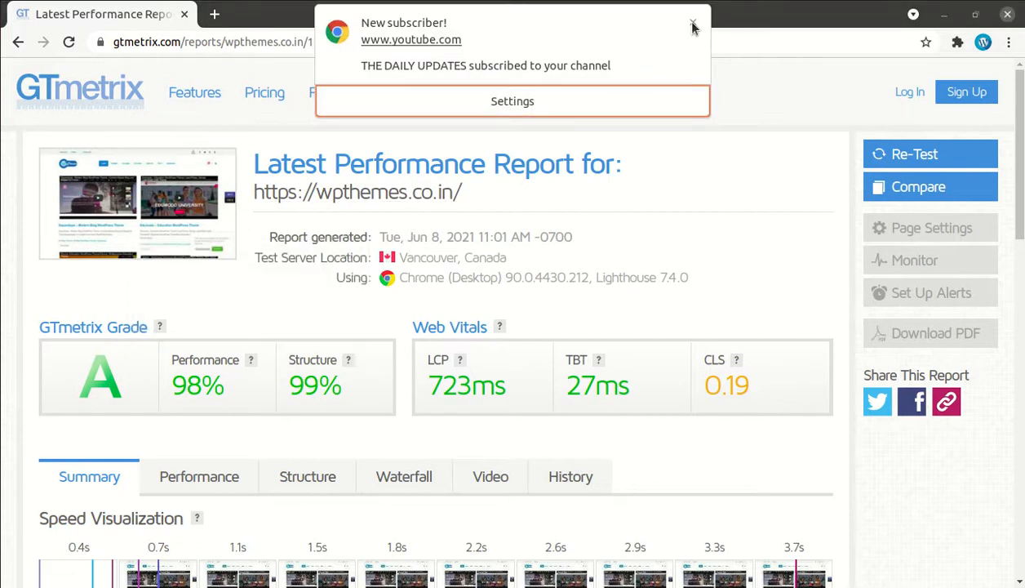
{"action": "left_click", "coordinate": [692, 25]}
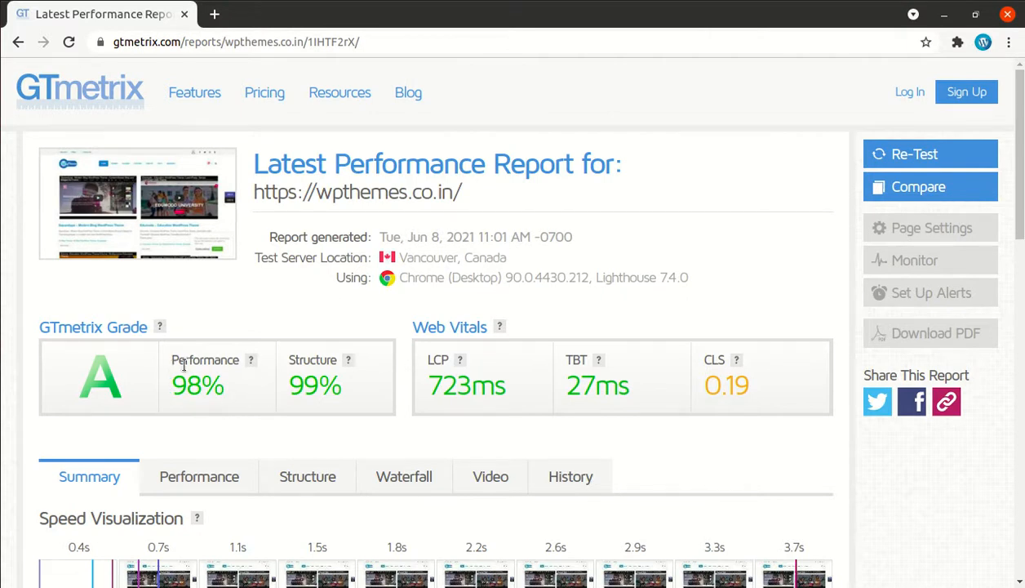
{"action": "mouse_move", "coordinate": [253, 366]}
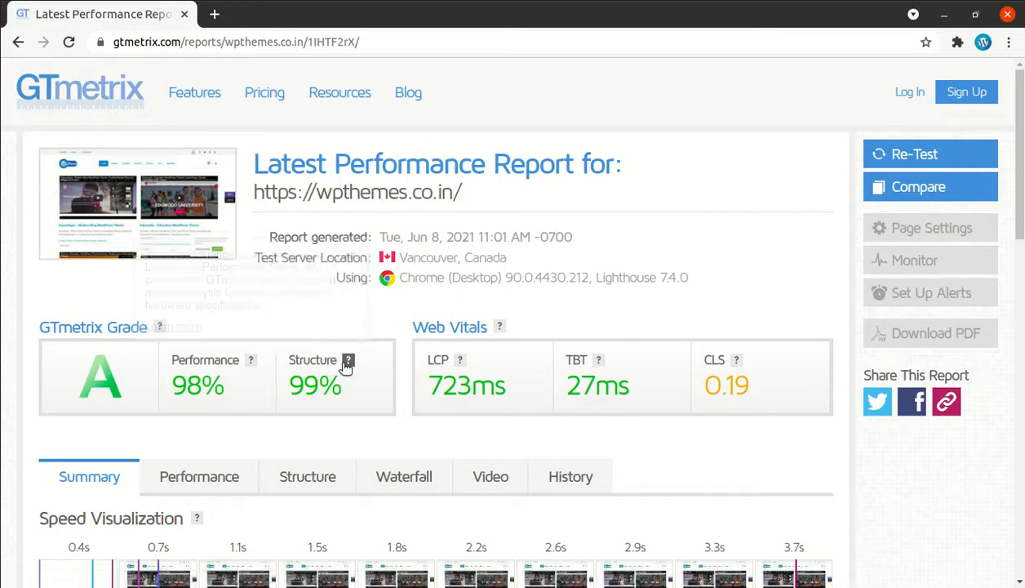
{"action": "mouse_move", "coordinate": [346, 366]}
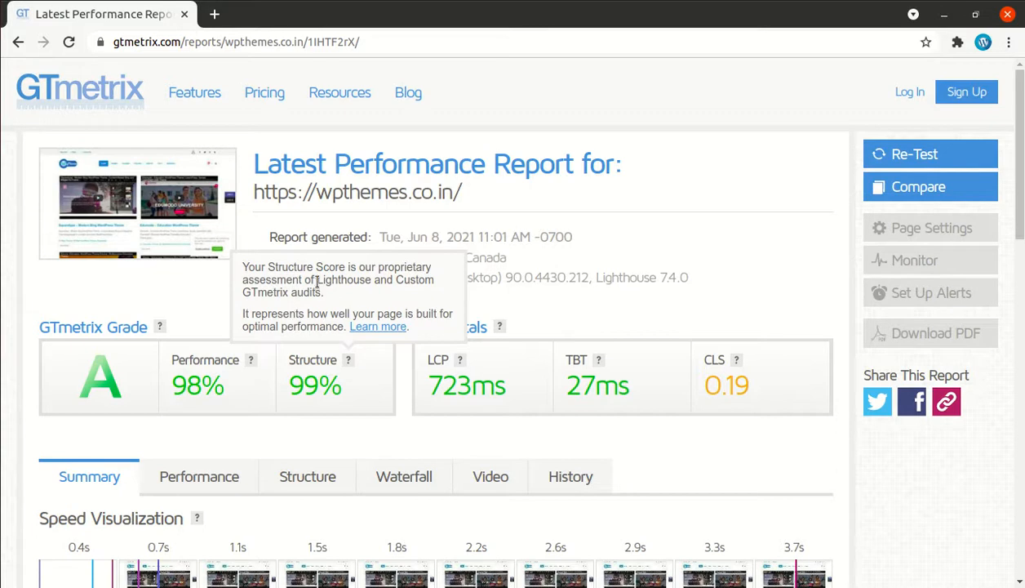
{"action": "left_click_drag", "start_coordinate": [316, 280], "coordinate": [369, 284]}
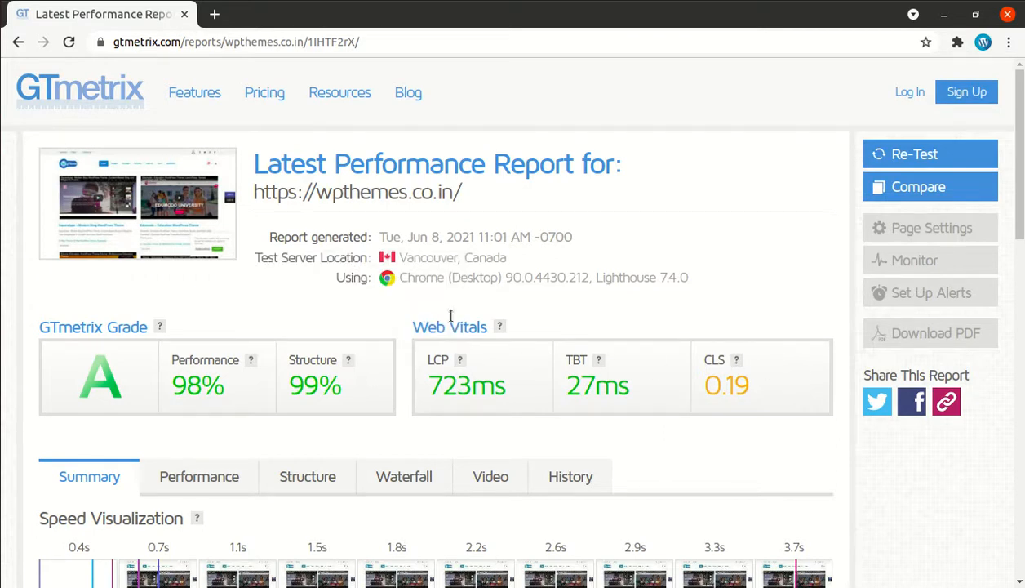
Read the help notes for Web Vitals and its LCP, TBT and CLS metrics, highlighting the LCP value.
{"action": "scroll", "coordinate": [563, 347], "scroll_direction": "down", "scroll_amount": 1}
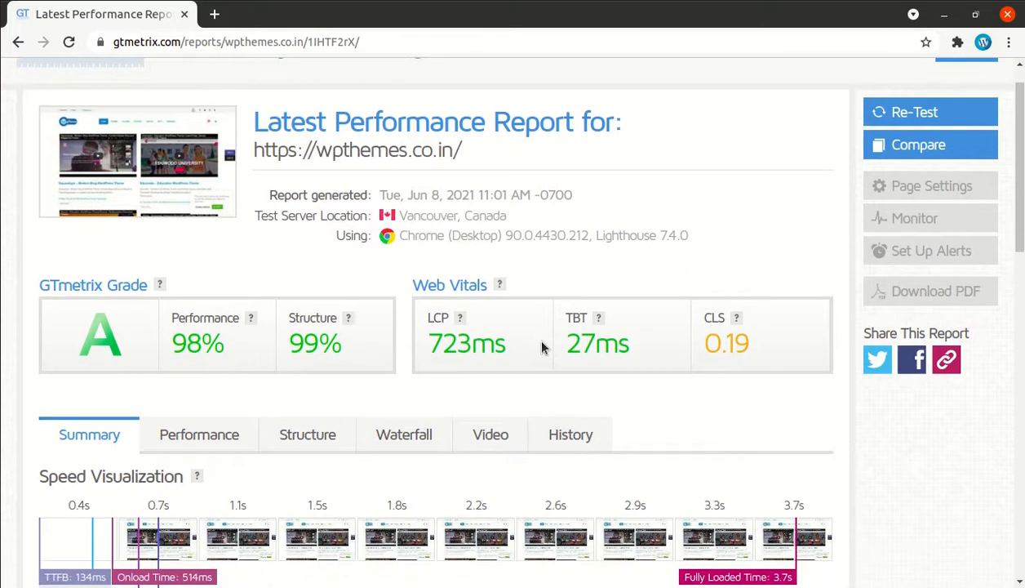
{"action": "mouse_move", "coordinate": [461, 319]}
{"action": "mouse_move", "coordinate": [499, 285]}
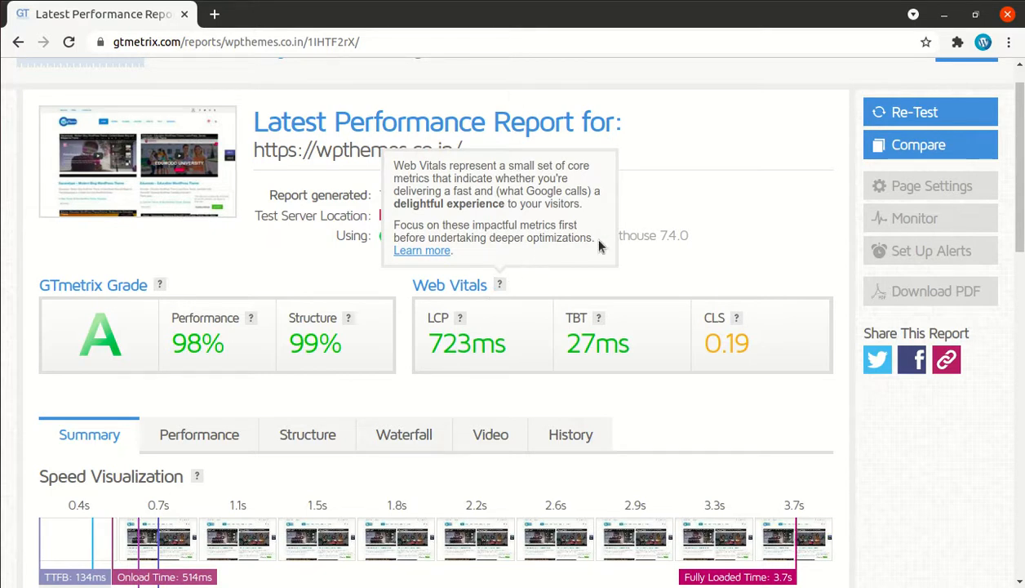
{"action": "left_click_drag", "start_coordinate": [595, 239], "coordinate": [394, 225]}
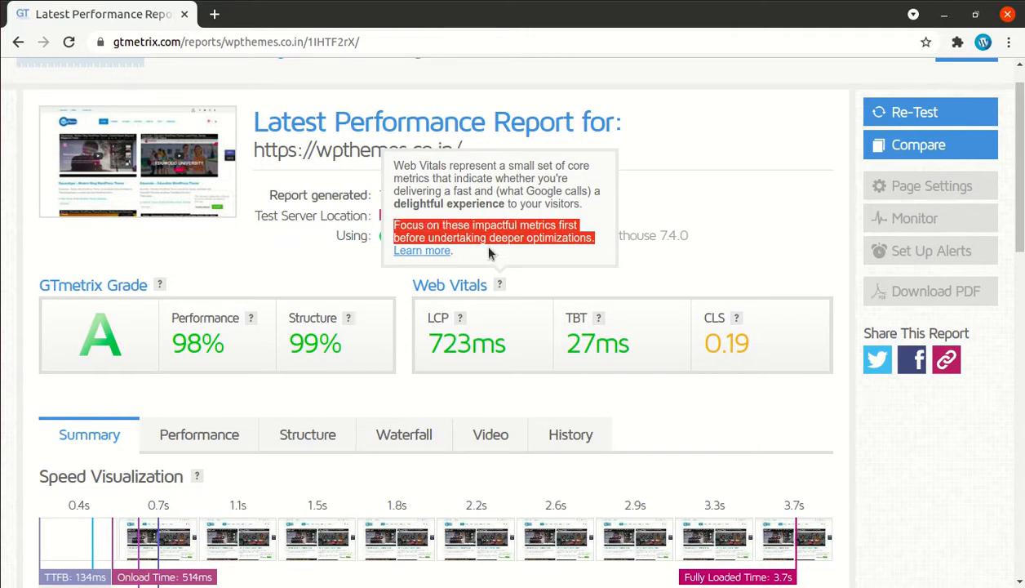
{"action": "mouse_move", "coordinate": [464, 321]}
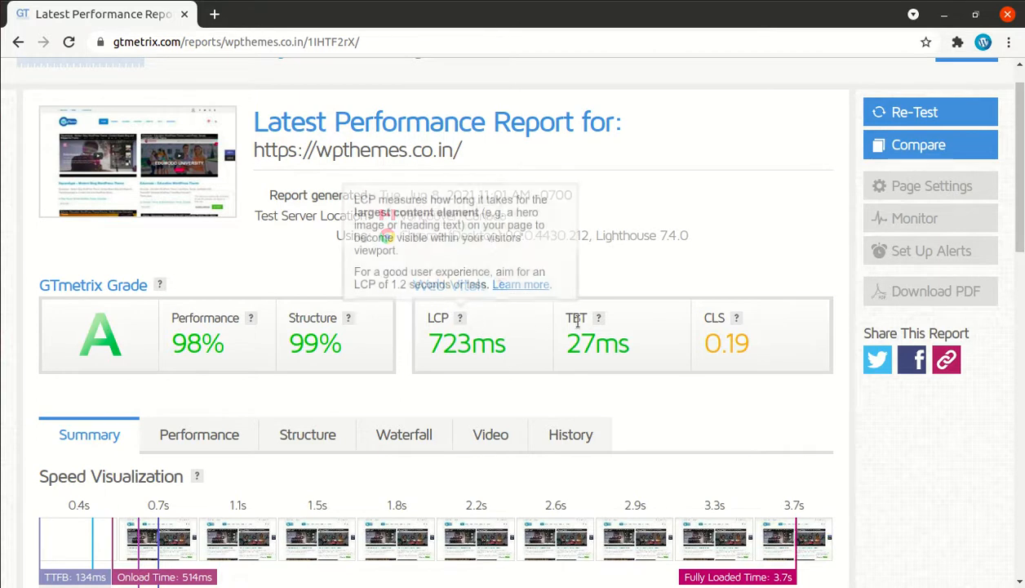
{"action": "mouse_move", "coordinate": [600, 320]}
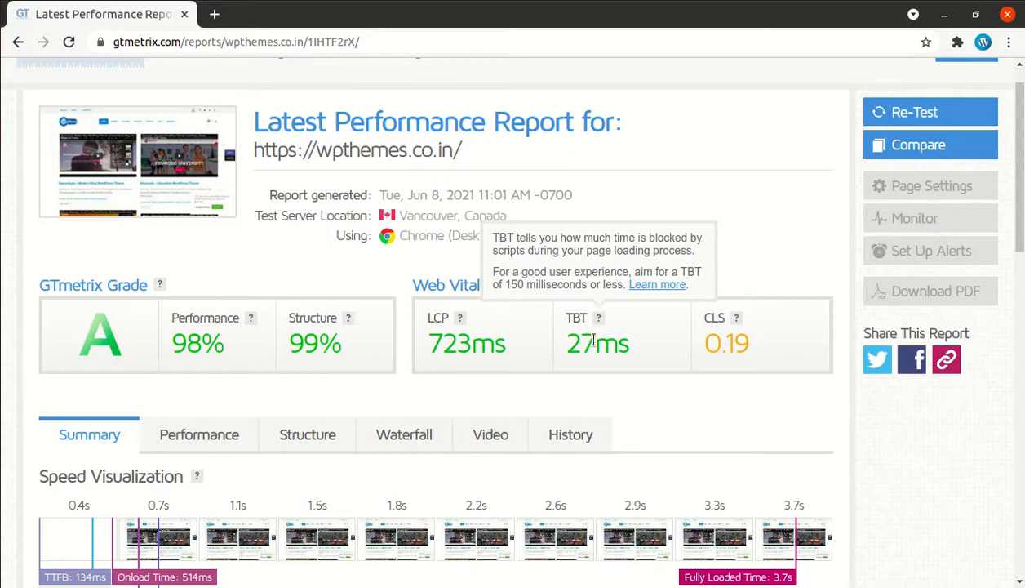
{"action": "mouse_move", "coordinate": [600, 323]}
{"action": "mouse_move", "coordinate": [462, 321]}
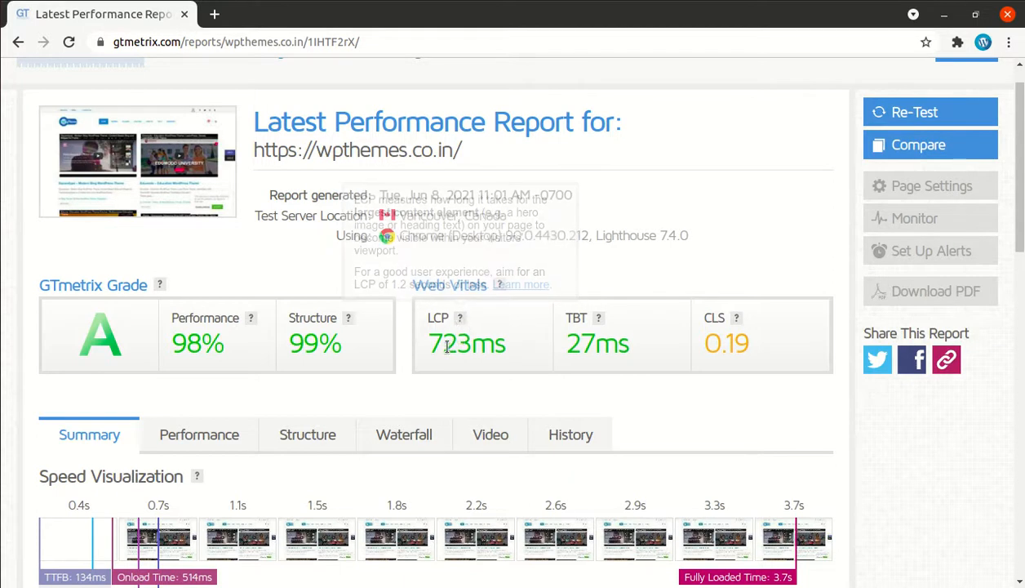
{"action": "left_click_drag", "start_coordinate": [432, 343], "coordinate": [479, 372]}
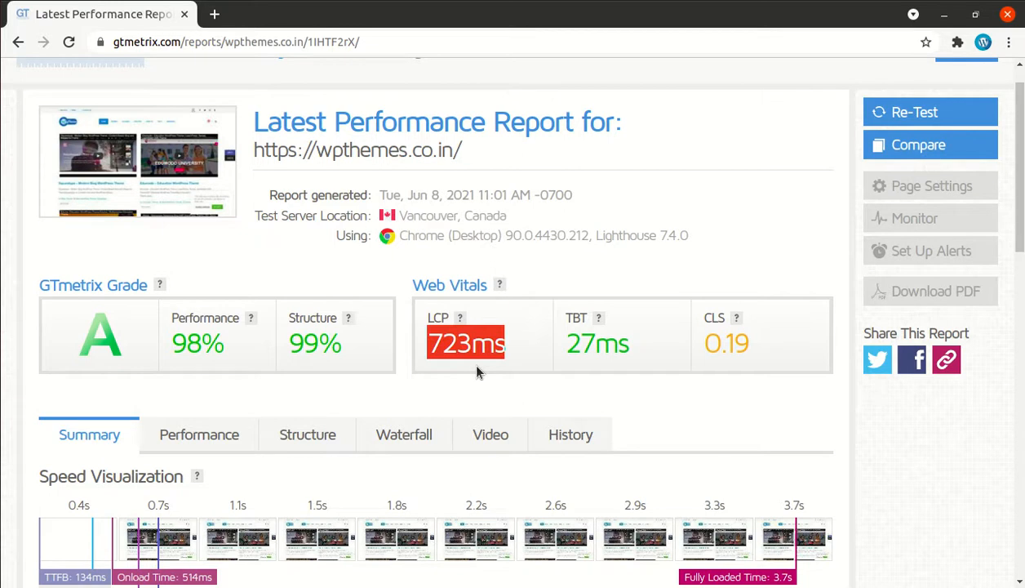
{"action": "mouse_move", "coordinate": [739, 320]}
{"action": "mouse_move", "coordinate": [499, 284]}
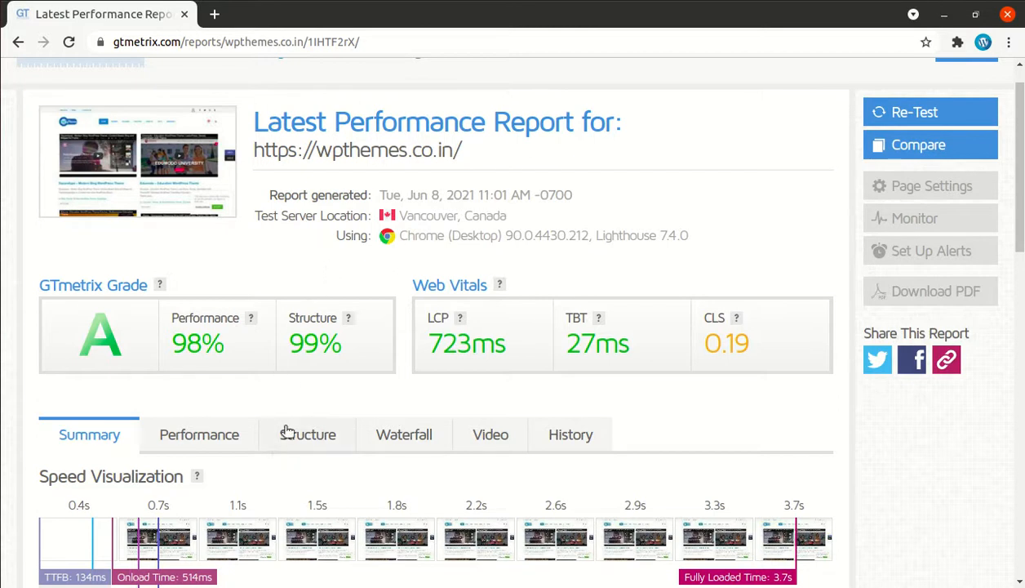
Examine the load milestones on the Speed Visualization timeline in the report summary.
{"action": "scroll", "coordinate": [330, 412], "scroll_direction": "down", "scroll_amount": 1}
{"action": "scroll", "coordinate": [330, 412], "scroll_direction": "down", "scroll_amount": 2}
{"action": "scroll", "coordinate": [191, 396], "scroll_direction": "down", "scroll_amount": 2}
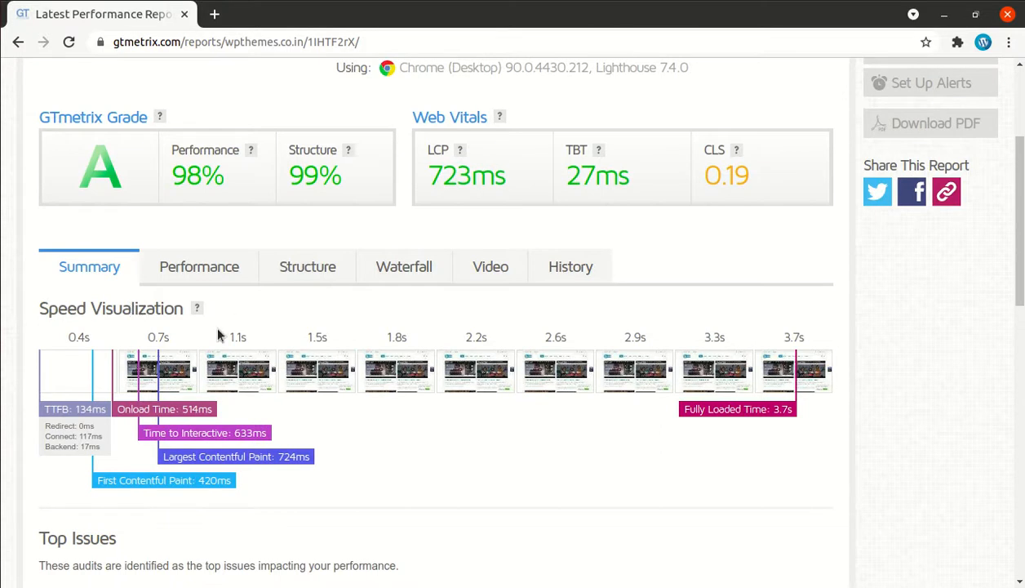
{"action": "scroll", "coordinate": [138, 347], "scroll_direction": "down", "scroll_amount": 2}
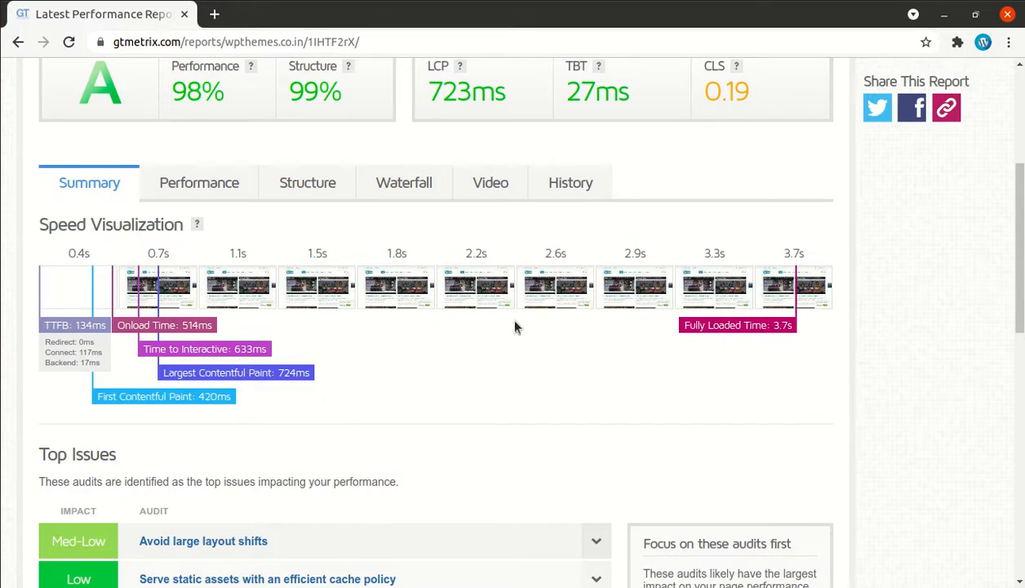
Check the browser and Lighthouse version used for the test, and the Fully Loaded Time marker on the timeline.
{"action": "scroll", "coordinate": [515, 323], "scroll_direction": "up", "scroll_amount": 3}
{"action": "left_click_drag", "start_coordinate": [650, 194], "coordinate": [396, 194]}
{"action": "scroll", "coordinate": [659, 217], "scroll_direction": "down", "scroll_amount": 1}
{"action": "scroll", "coordinate": [641, 214], "scroll_direction": "up", "scroll_amount": 1}
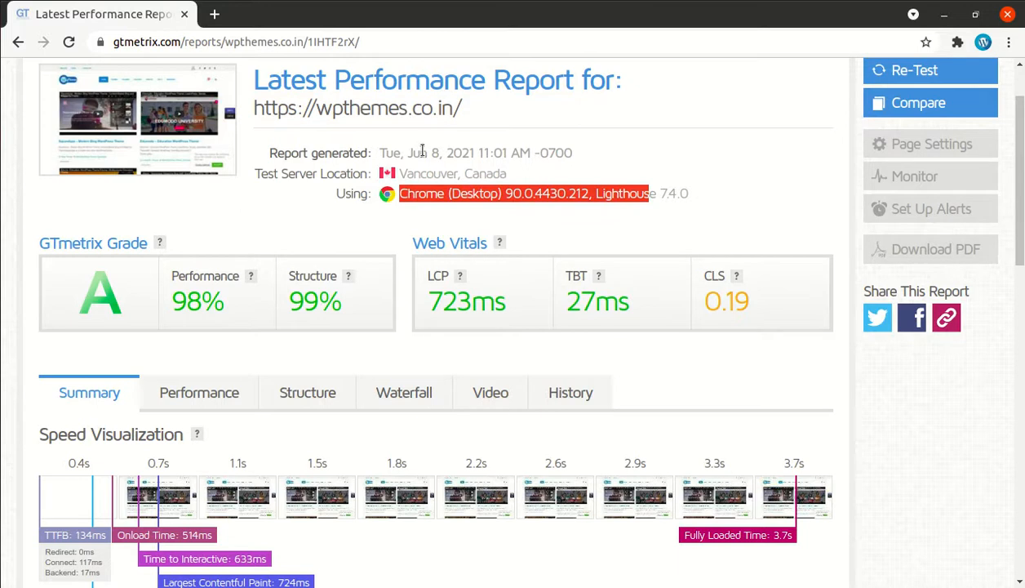
{"action": "scroll", "coordinate": [585, 155], "scroll_direction": "down", "scroll_amount": 1}
{"action": "scroll", "coordinate": [585, 177], "scroll_direction": "down", "scroll_amount": 2}
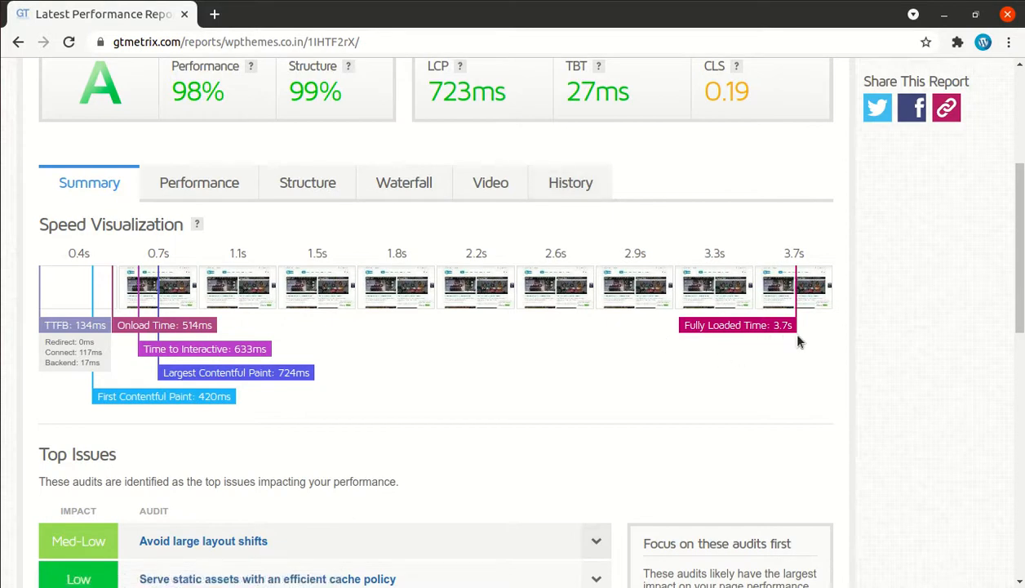
Check the Top Issues audits on large layout shifts, static asset cache policy and excessive DOM size, collapsing each after viewing.
{"action": "scroll", "coordinate": [798, 342], "scroll_direction": "down", "scroll_amount": 3}
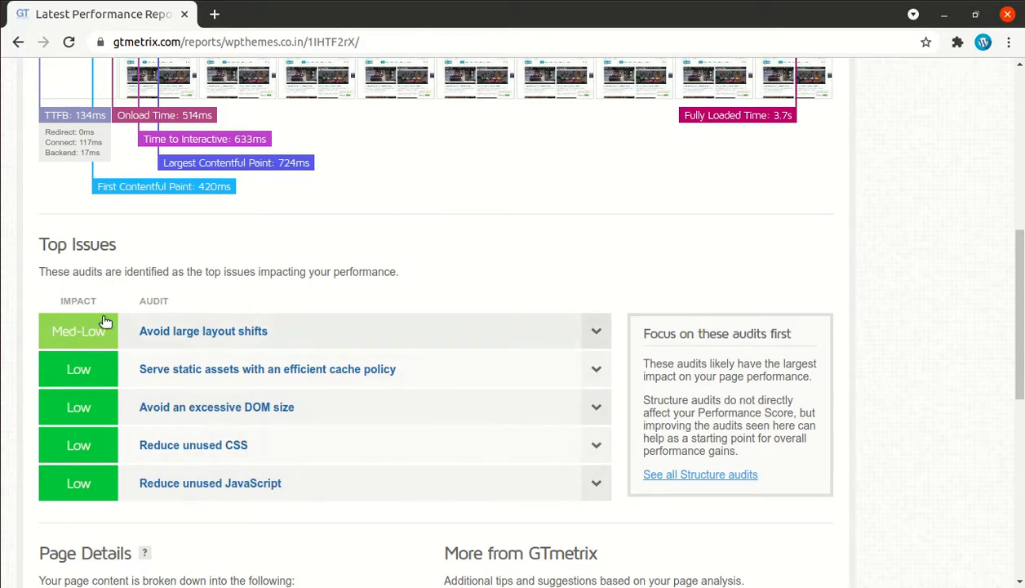
{"action": "left_click", "coordinate": [503, 344]}
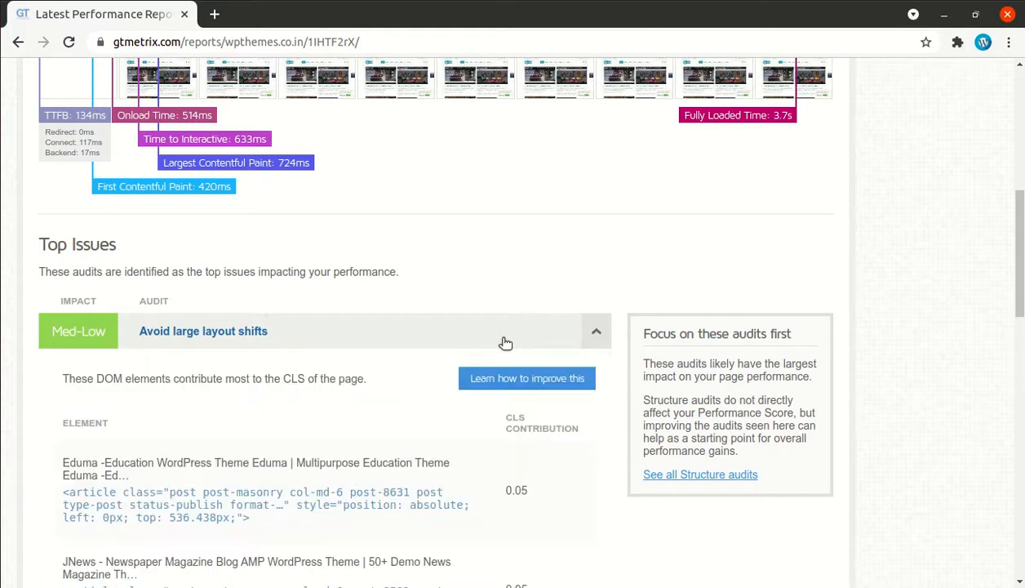
{"action": "left_click", "coordinate": [503, 344]}
{"action": "left_click", "coordinate": [488, 381]}
{"action": "scroll", "coordinate": [482, 367], "scroll_direction": "down", "scroll_amount": 1}
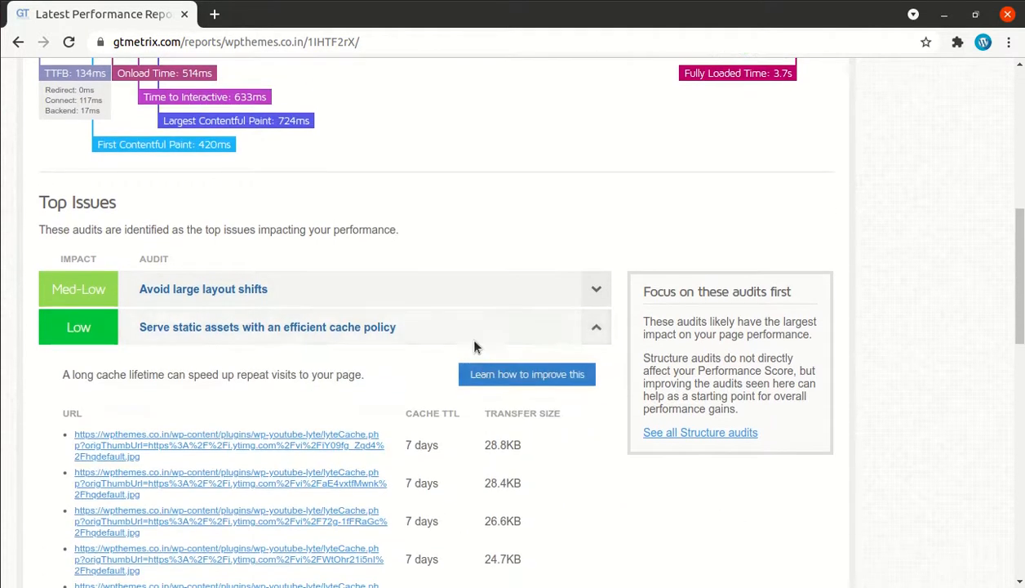
{"action": "left_click", "coordinate": [472, 338]}
{"action": "left_click", "coordinate": [447, 368]}
{"action": "left_click", "coordinate": [448, 367]}
Check the Top Issues audits on unused CSS and unused JavaScript, collapsing each one after reading its details.
{"action": "left_click", "coordinate": [344, 418]}
{"action": "left_click", "coordinate": [346, 418]}
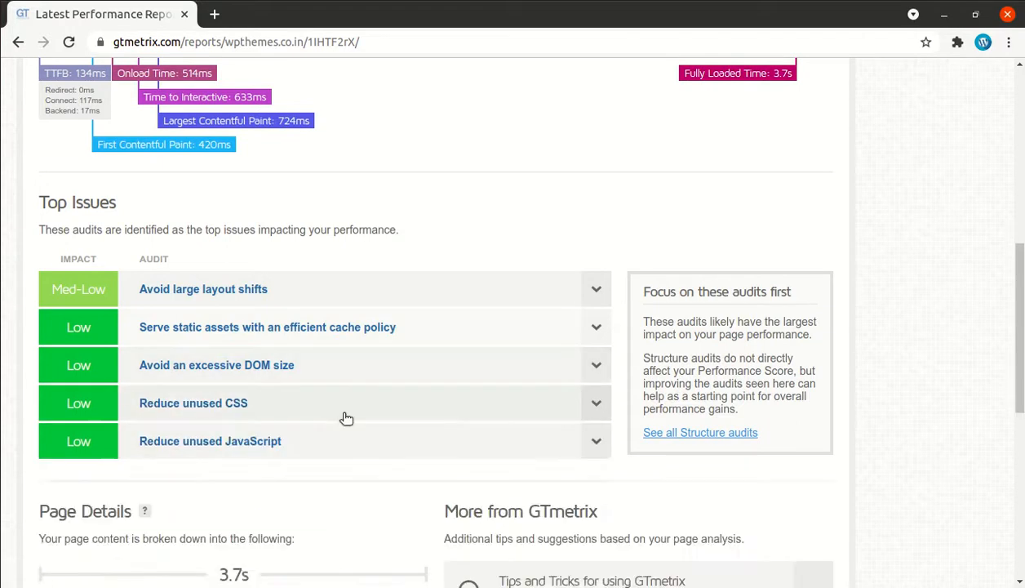
{"action": "scroll", "coordinate": [345, 416], "scroll_direction": "down", "scroll_amount": 3}
{"action": "left_click", "coordinate": [313, 323]}
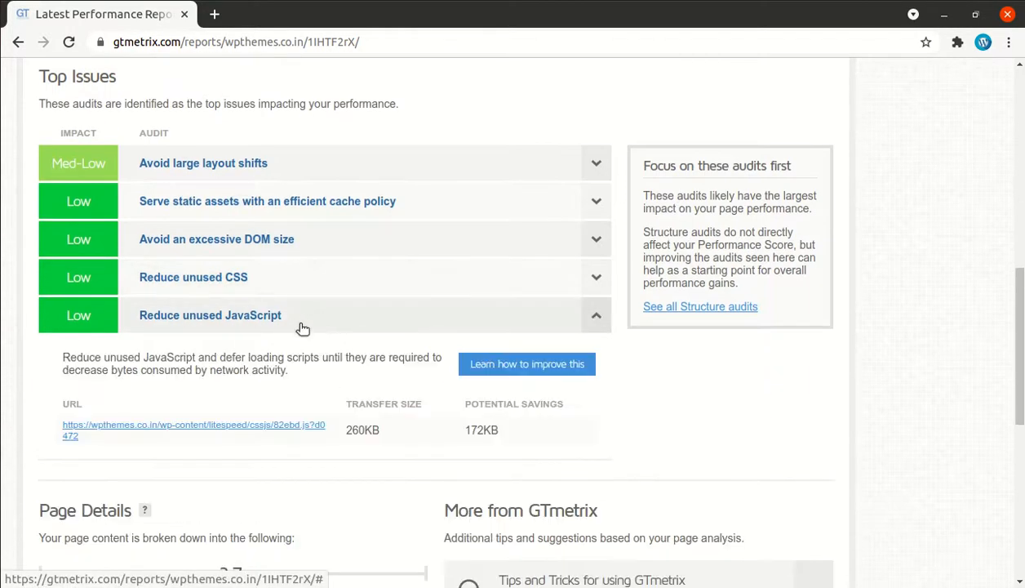
{"action": "left_click", "coordinate": [303, 310]}
{"action": "left_click", "coordinate": [307, 287]}
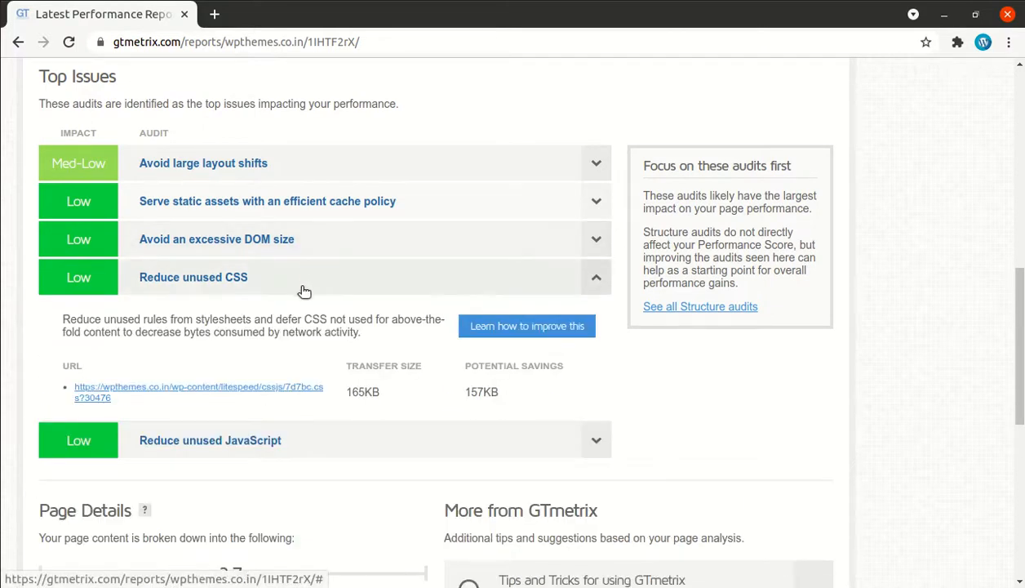
{"action": "left_click", "coordinate": [303, 291]}
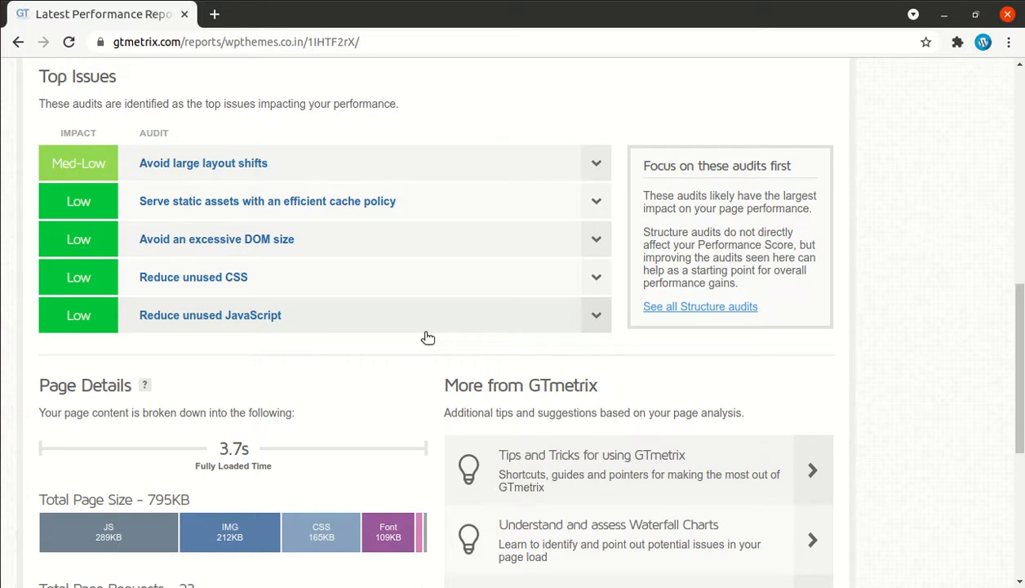
Examine the Page Details breakdown of total page size and page requests by content type.
{"action": "scroll", "coordinate": [458, 338], "scroll_direction": "down", "scroll_amount": 3}
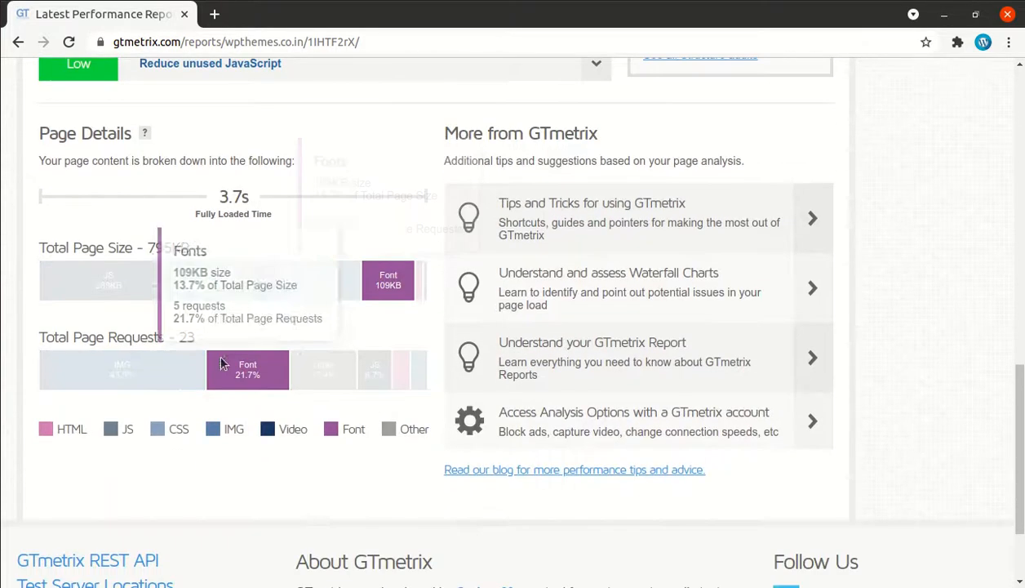
{"action": "scroll", "coordinate": [281, 402], "scroll_direction": "up", "scroll_amount": 2}
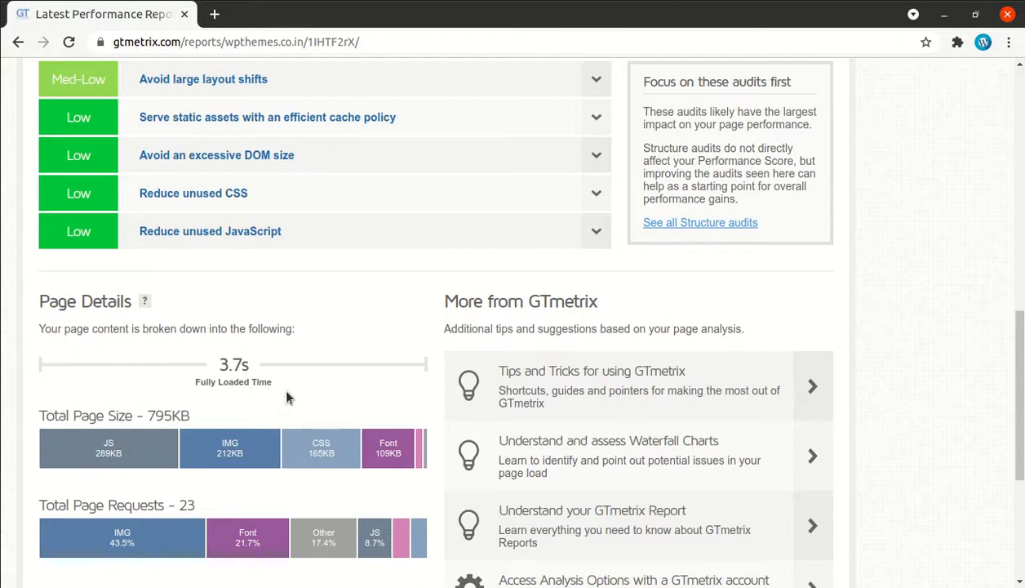
Look through the report's Performance, Structure, Waterfall and Video sections in turn.
{"action": "scroll", "coordinate": [285, 396], "scroll_direction": "up", "scroll_amount": 6}
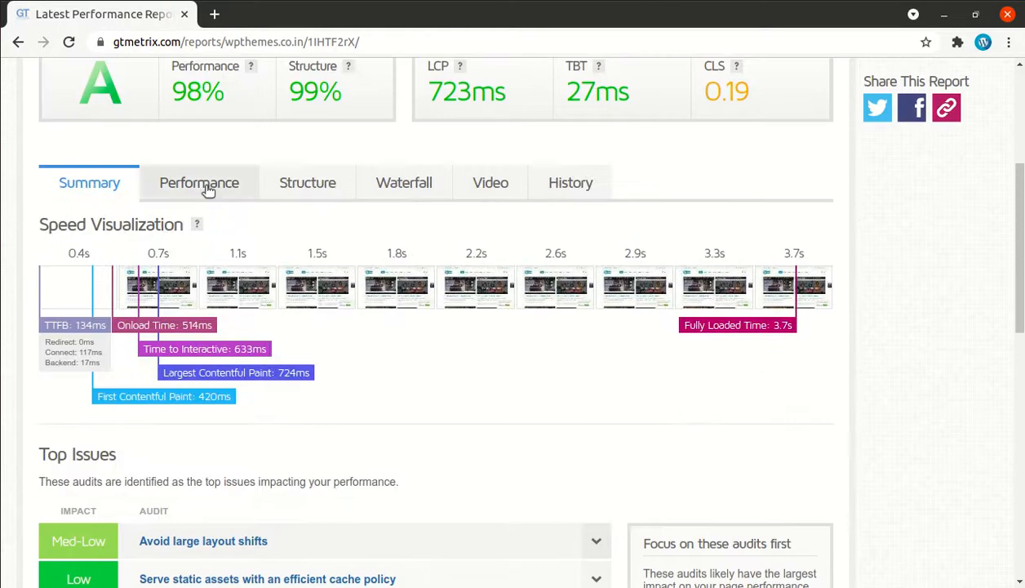
{"action": "left_click", "coordinate": [209, 188]}
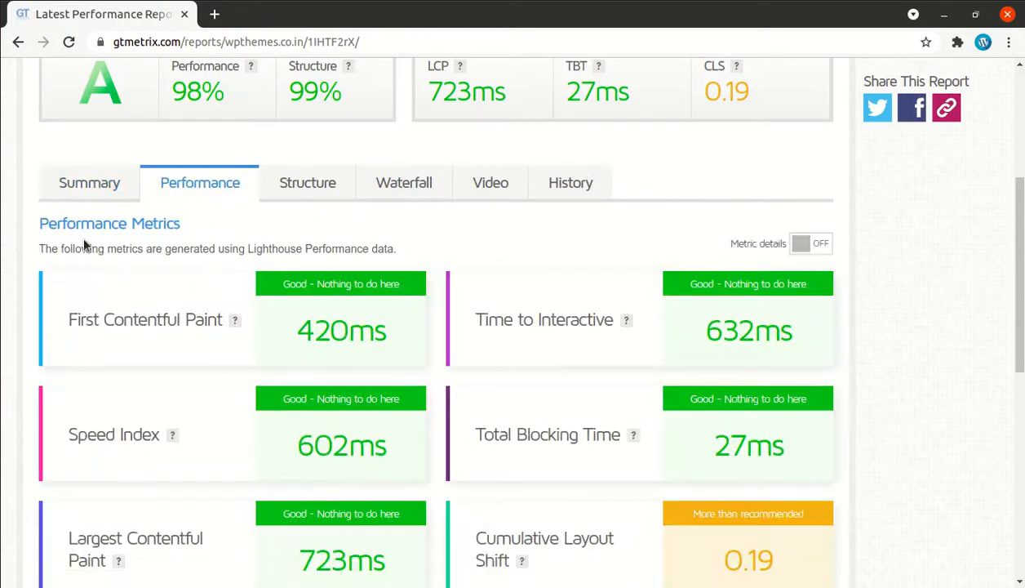
{"action": "left_click", "coordinate": [278, 194]}
{"action": "left_click", "coordinate": [400, 181]}
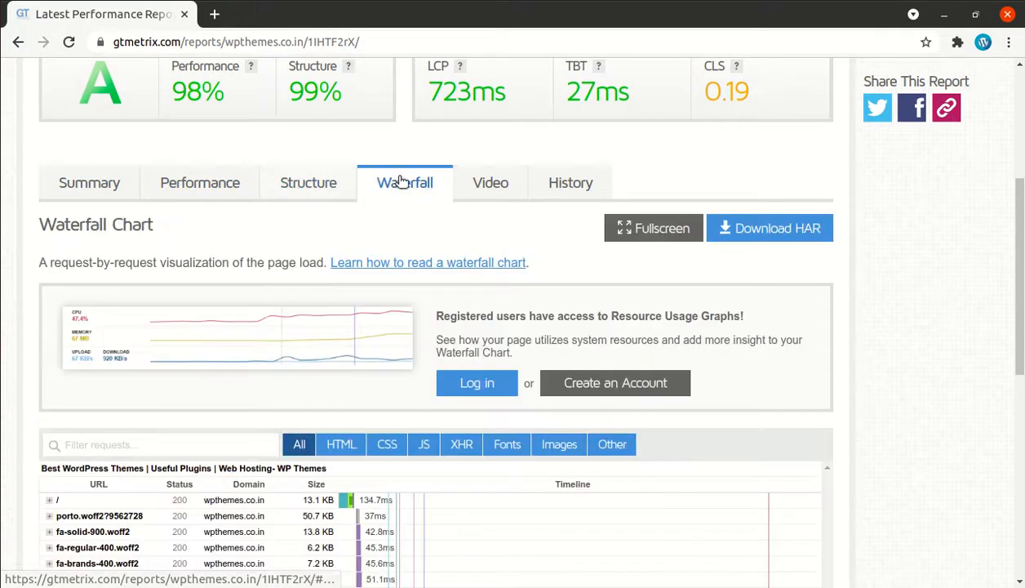
{"action": "left_click", "coordinate": [478, 189]}
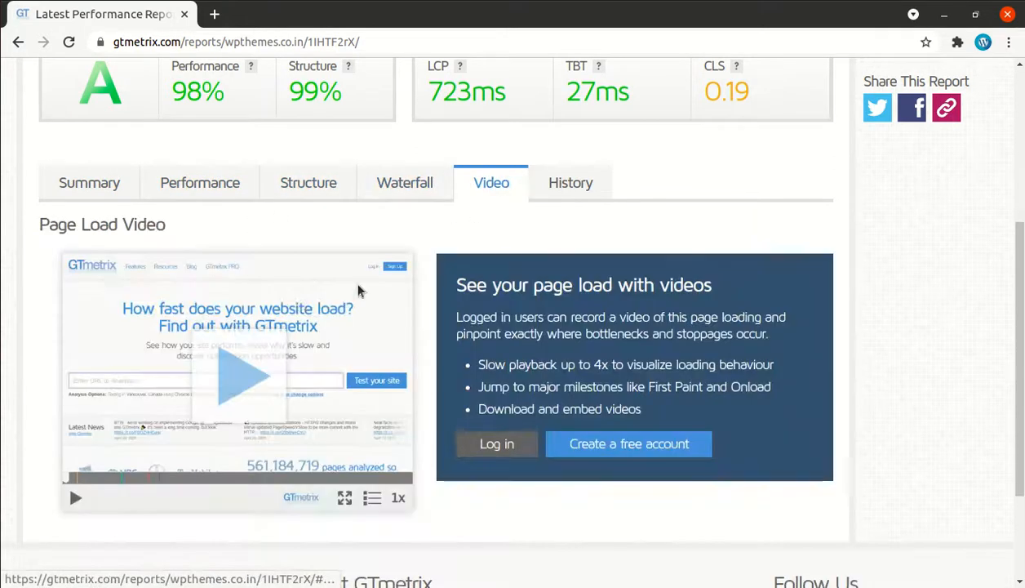
Review the report's History graphs for page metrics, page sizes and request counts, and page scores.
{"action": "left_click", "coordinate": [565, 186]}
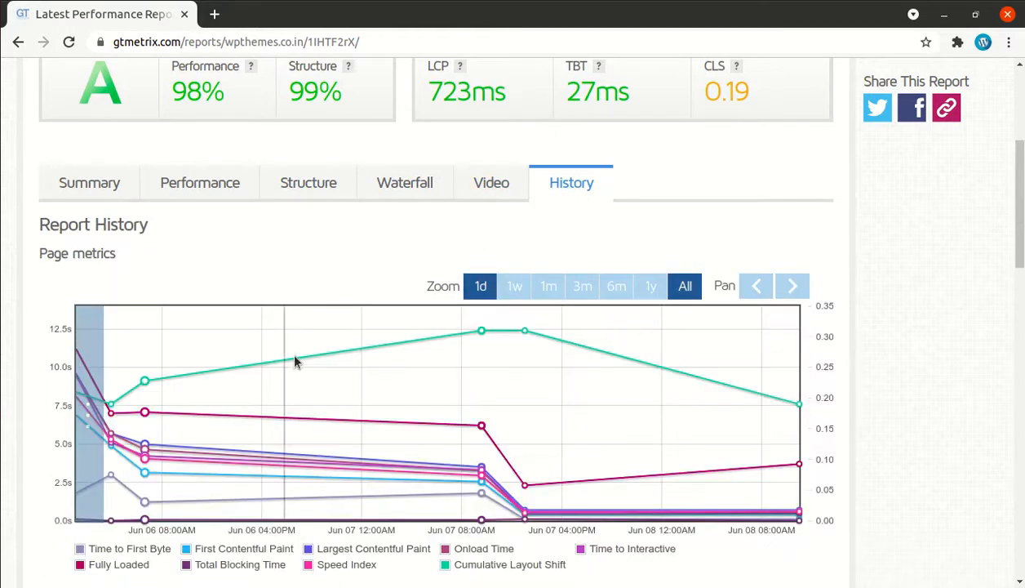
{"action": "scroll", "coordinate": [285, 353], "scroll_direction": "down", "scroll_amount": 5}
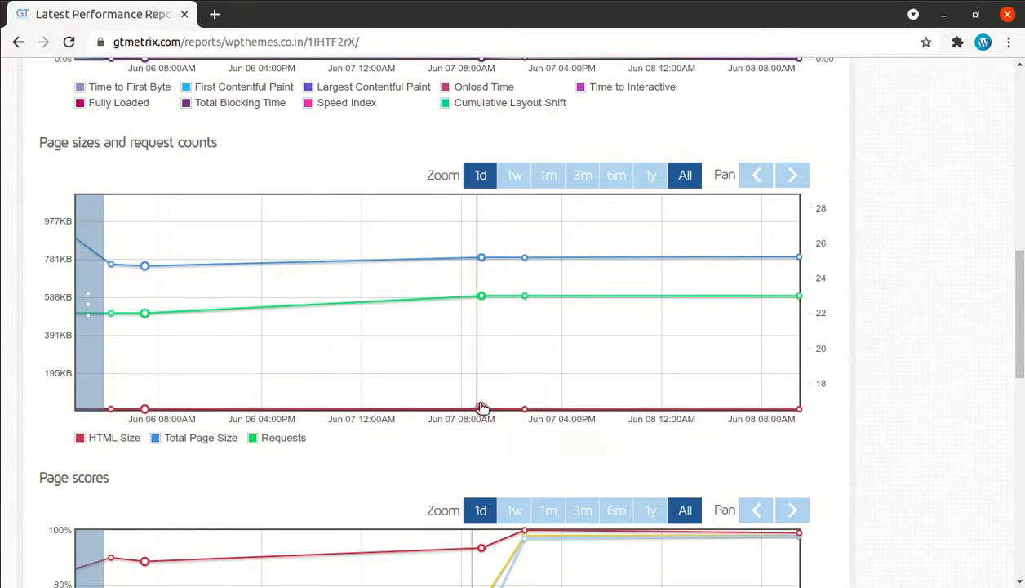
{"action": "scroll", "coordinate": [480, 408], "scroll_direction": "down", "scroll_amount": 4}
{"action": "scroll", "coordinate": [480, 408], "scroll_direction": "up", "scroll_amount": 3}
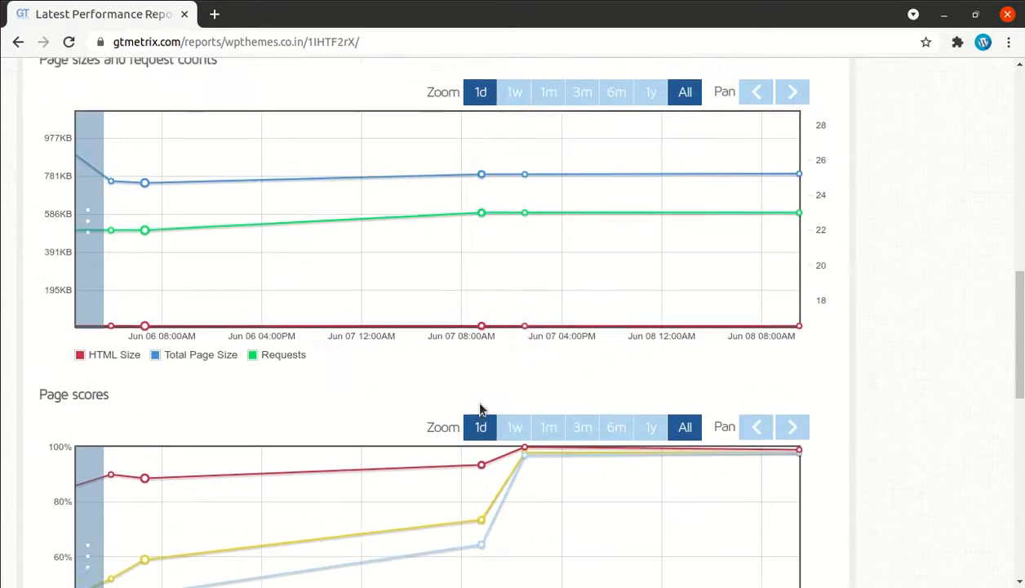
{"action": "scroll", "coordinate": [480, 408], "scroll_direction": "up", "scroll_amount": 7}
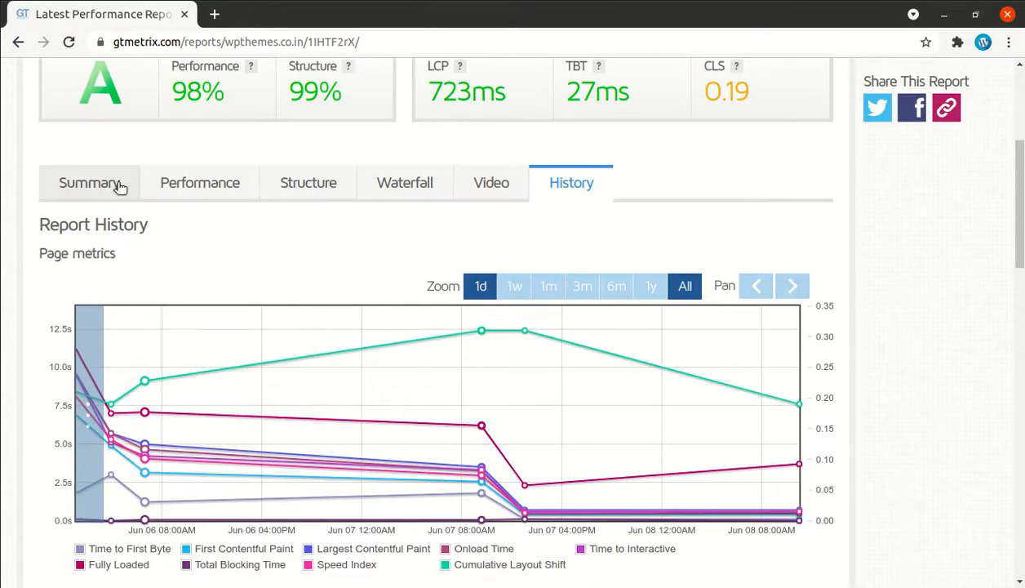
Return to the report summary and highlight the Test Server Location value in the report header.
{"action": "left_click", "coordinate": [118, 187]}
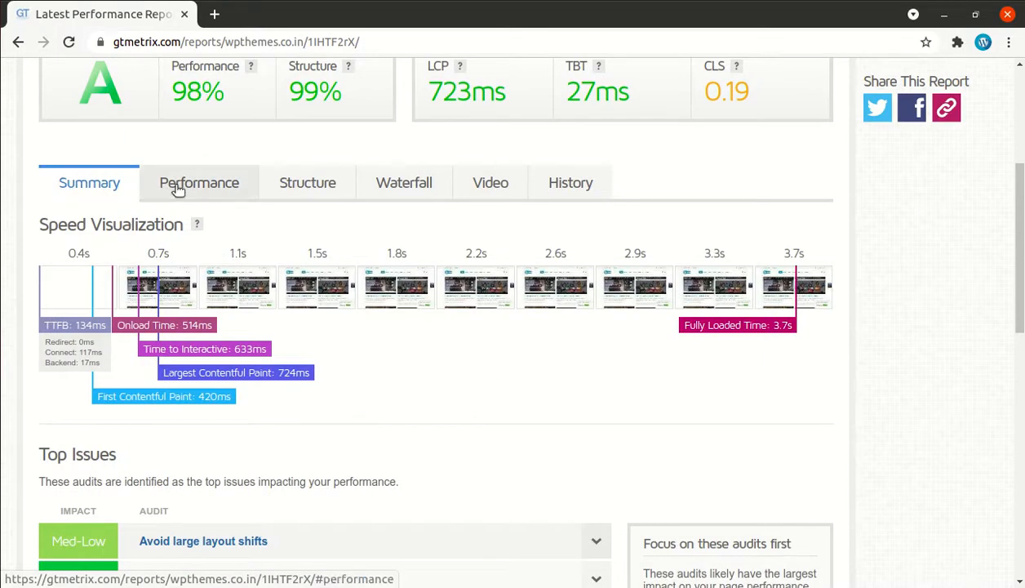
{"action": "scroll", "coordinate": [196, 211], "scroll_direction": "up", "scroll_amount": 2}
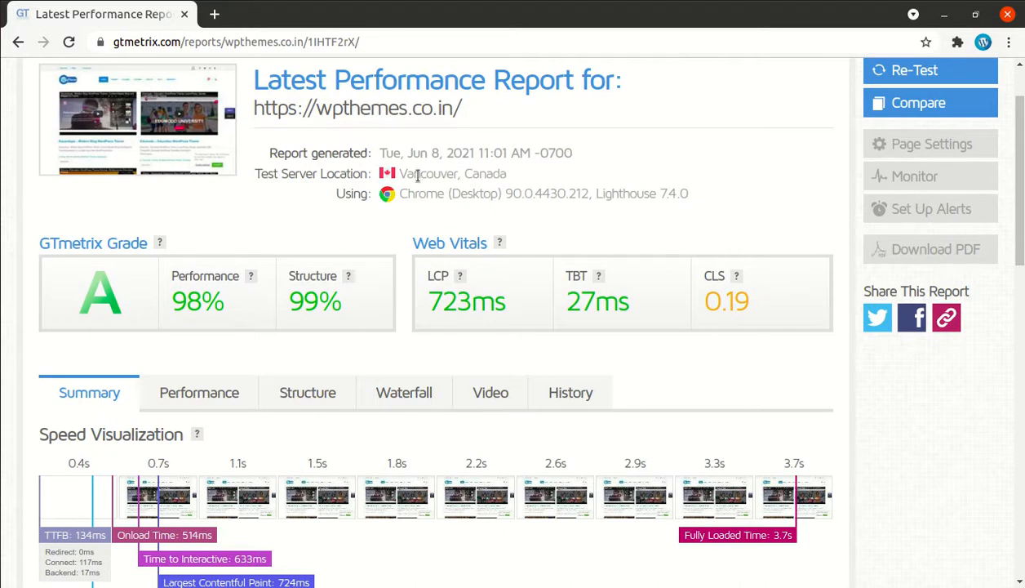
{"action": "scroll", "coordinate": [695, 168], "scroll_direction": "up", "scroll_amount": 1}
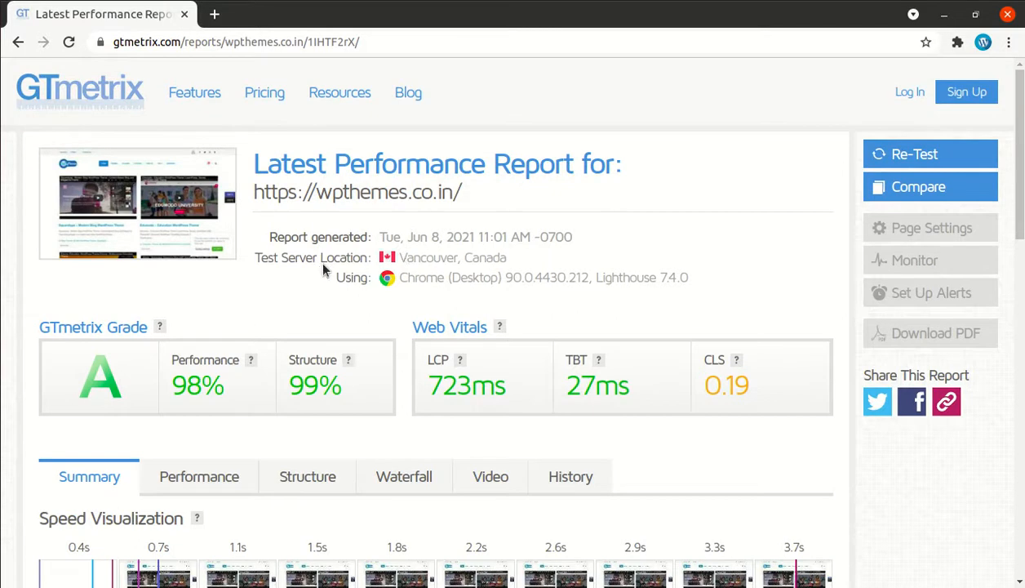
{"action": "left_click_drag", "start_coordinate": [528, 260], "coordinate": [400, 258]}
{"action": "left_click", "coordinate": [546, 266]}
{"action": "left_click_drag", "start_coordinate": [504, 259], "coordinate": [399, 257]}
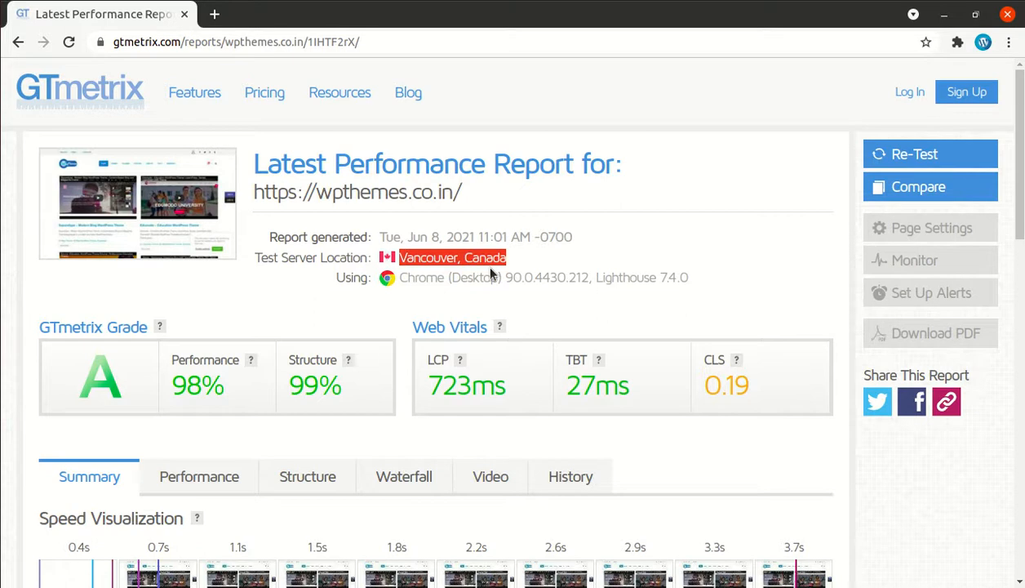
{"action": "left_click_drag", "start_coordinate": [523, 262], "coordinate": [399, 260]}
{"action": "scroll", "coordinate": [252, 321], "scroll_direction": "down", "scroll_amount": 2}
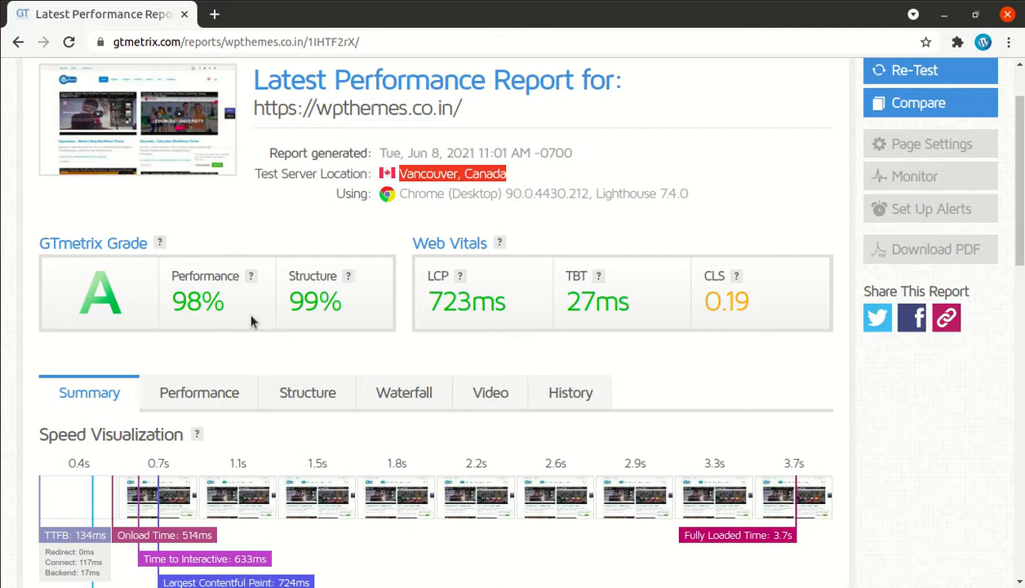
Switch to the Chromium window showing o-era.co and look over the homepage's categories, locations and latest ads.
{"action": "left_click", "coordinate": [1, 187]}
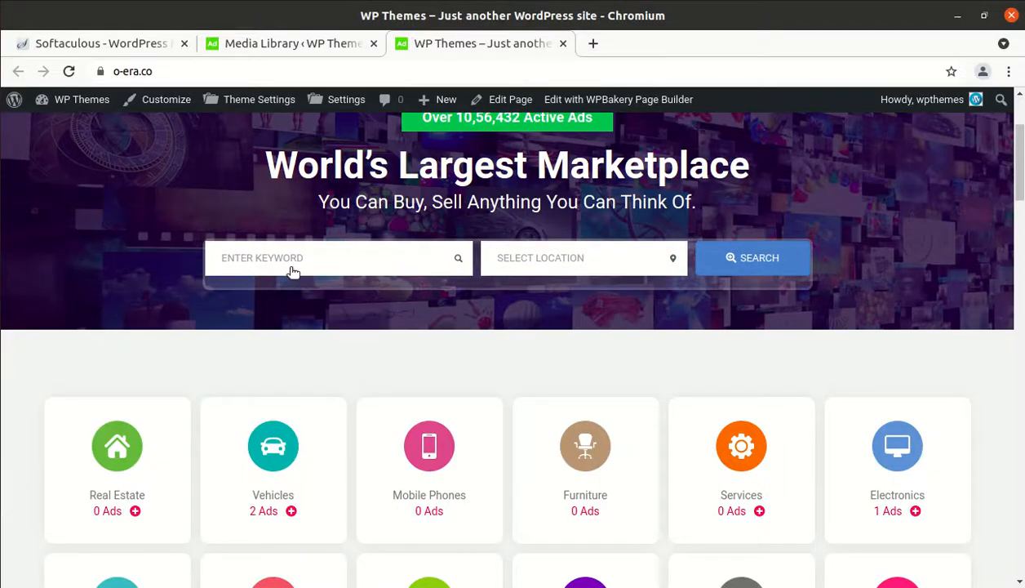
{"action": "scroll", "coordinate": [274, 333], "scroll_direction": "up", "scroll_amount": 3}
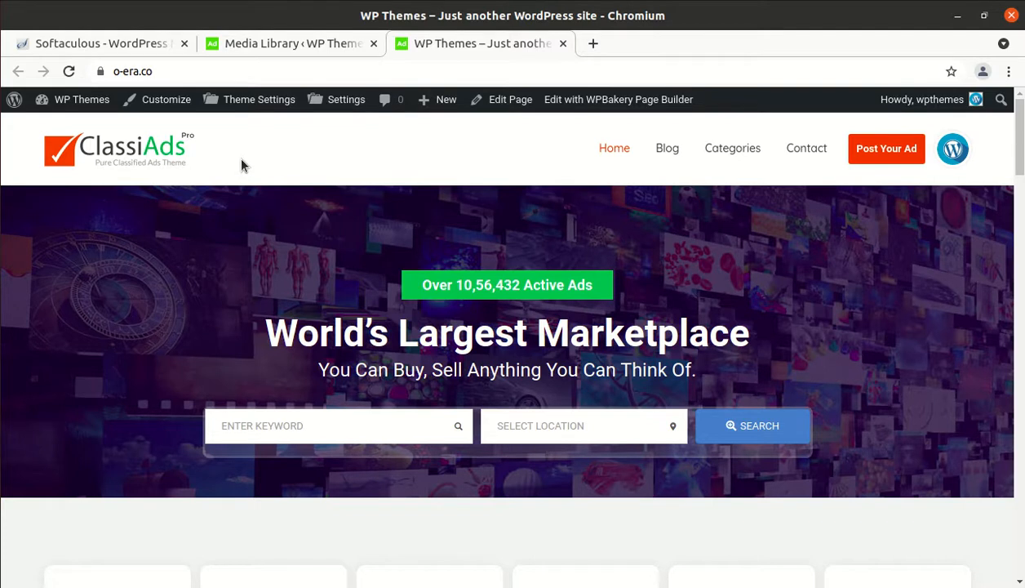
{"action": "scroll", "coordinate": [265, 193], "scroll_direction": "down", "scroll_amount": 5}
{"action": "scroll", "coordinate": [265, 193], "scroll_direction": "down", "scroll_amount": 15}
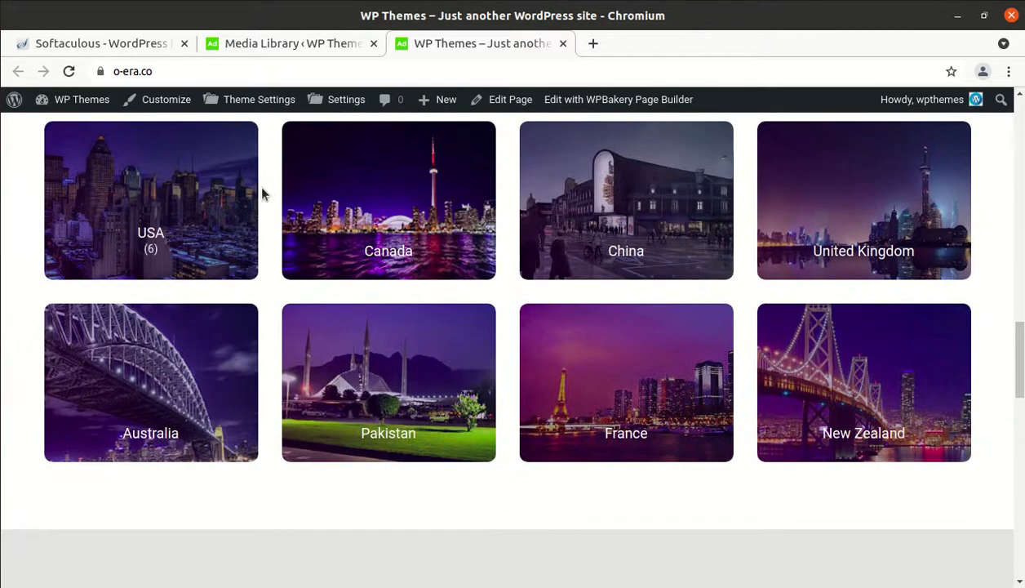
{"action": "scroll", "coordinate": [731, 257], "scroll_direction": "down", "scroll_amount": 5}
{"action": "scroll", "coordinate": [731, 258], "scroll_direction": "down", "scroll_amount": 11}
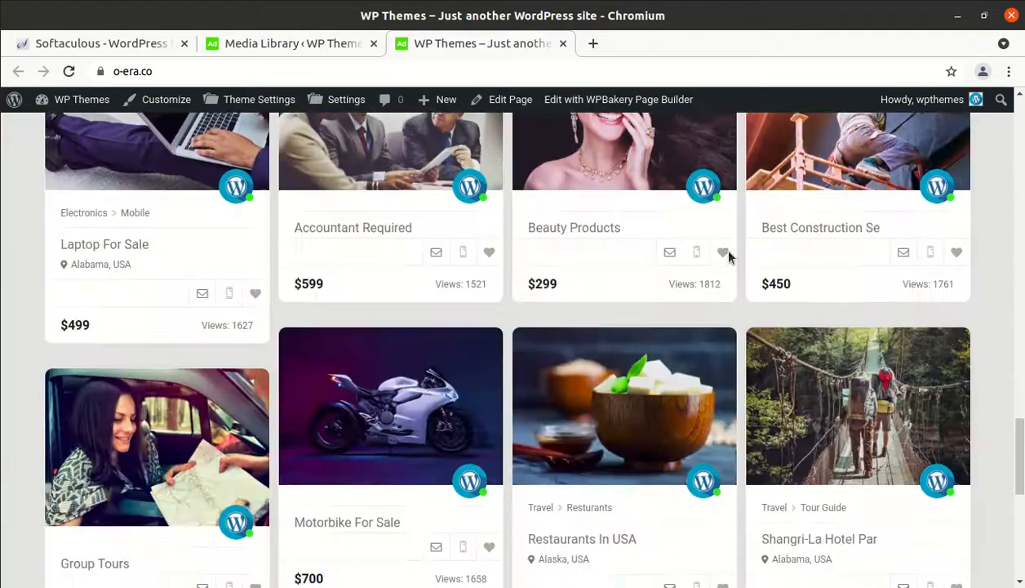
{"action": "scroll", "coordinate": [731, 257], "scroll_direction": "up", "scroll_amount": 4}
{"action": "scroll", "coordinate": [730, 257], "scroll_direction": "up", "scroll_amount": 20}
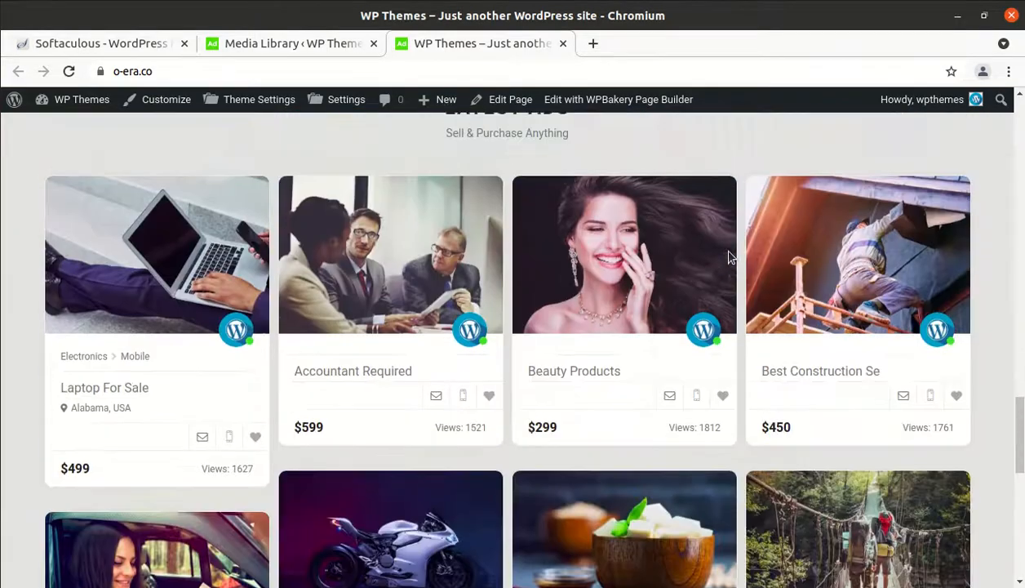
{"action": "scroll", "coordinate": [731, 258], "scroll_direction": "up", "scroll_amount": 8}
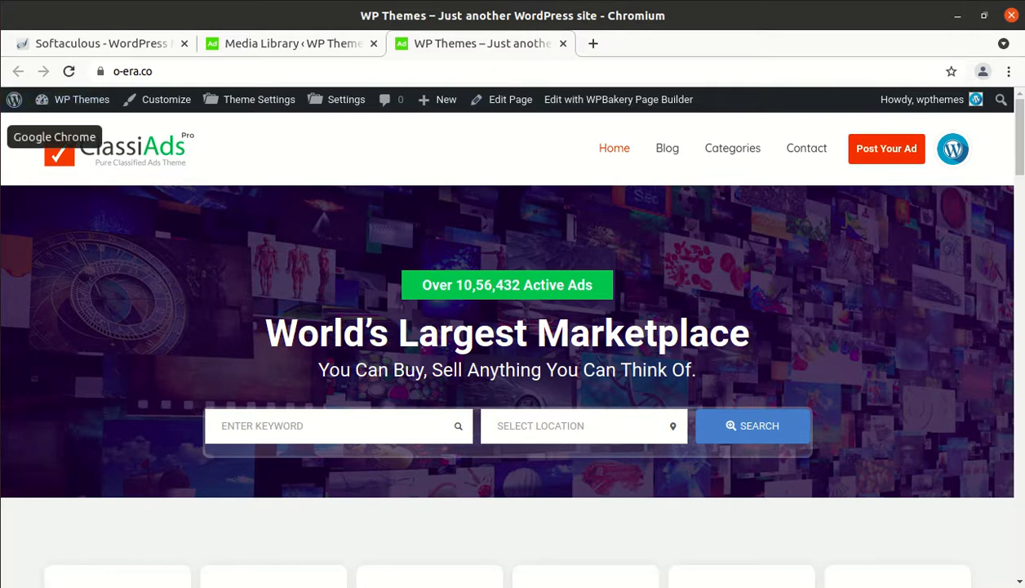
Switch to Google Chrome and review the GTmetrix report for o-era.co, including its grade, Web Vitals and Speed Visualization.
{"action": "left_click", "coordinate": [0, 136]}
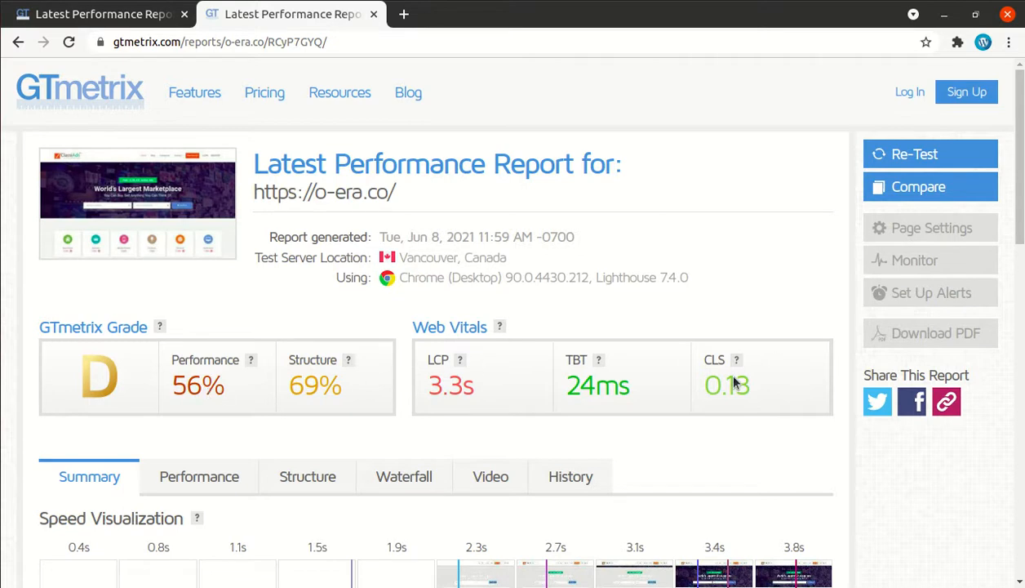
{"action": "scroll", "coordinate": [432, 410], "scroll_direction": "down", "scroll_amount": 1}
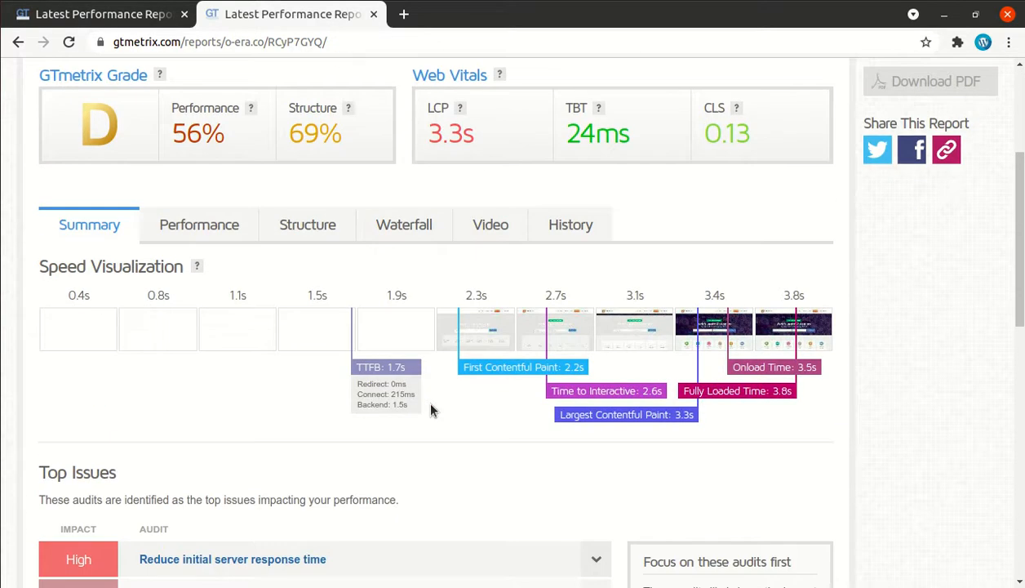
Examine the Top Issues list in the o-era.co report and highlight the Impact column heading.
{"action": "scroll", "coordinate": [432, 411], "scroll_direction": "down", "scroll_amount": 5}
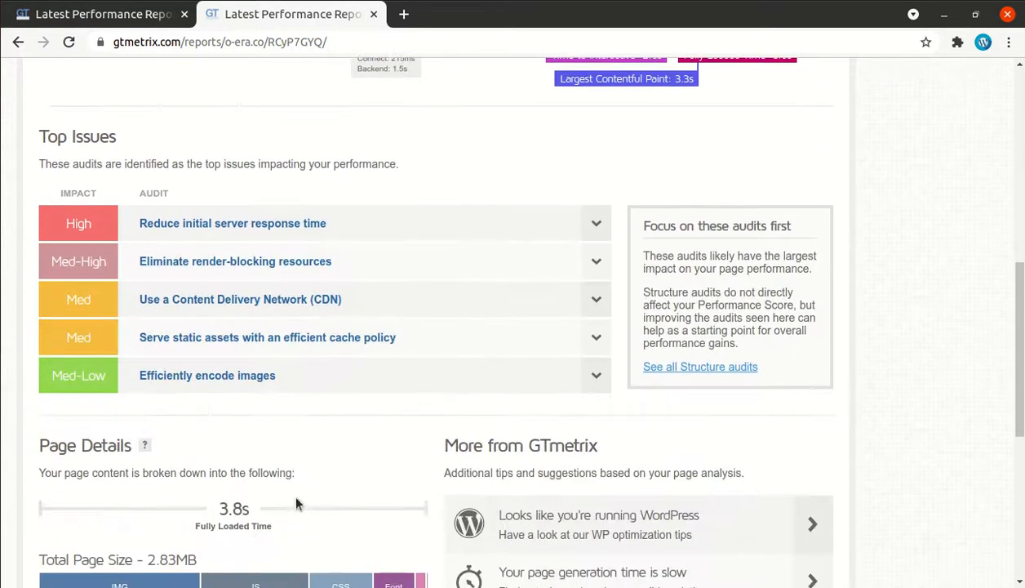
{"action": "scroll", "coordinate": [321, 491], "scroll_direction": "up", "scroll_amount": 2}
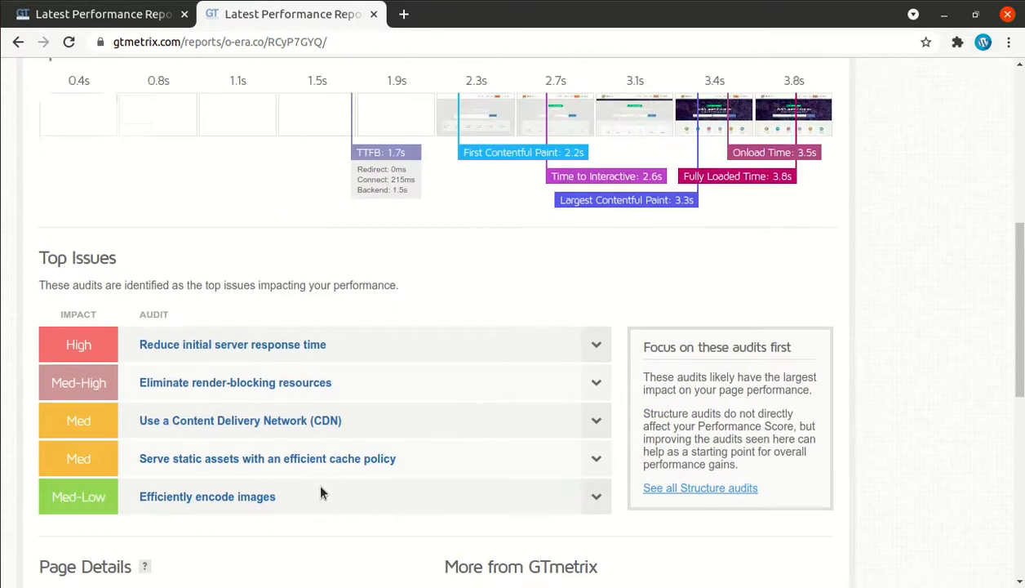
{"action": "scroll", "coordinate": [324, 491], "scroll_direction": "up", "scroll_amount": 1}
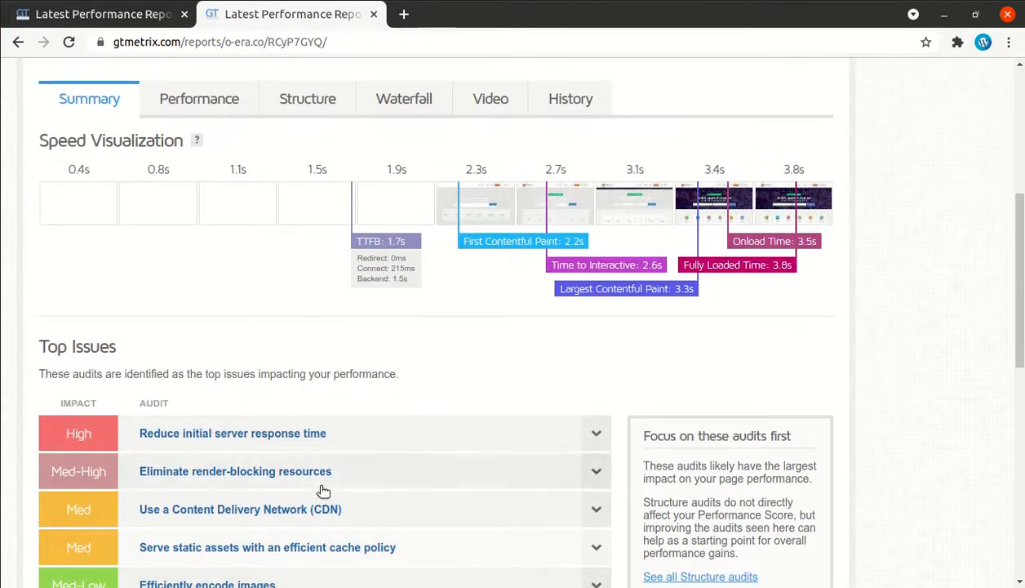
{"action": "scroll", "coordinate": [429, 423], "scroll_direction": "down", "scroll_amount": 2}
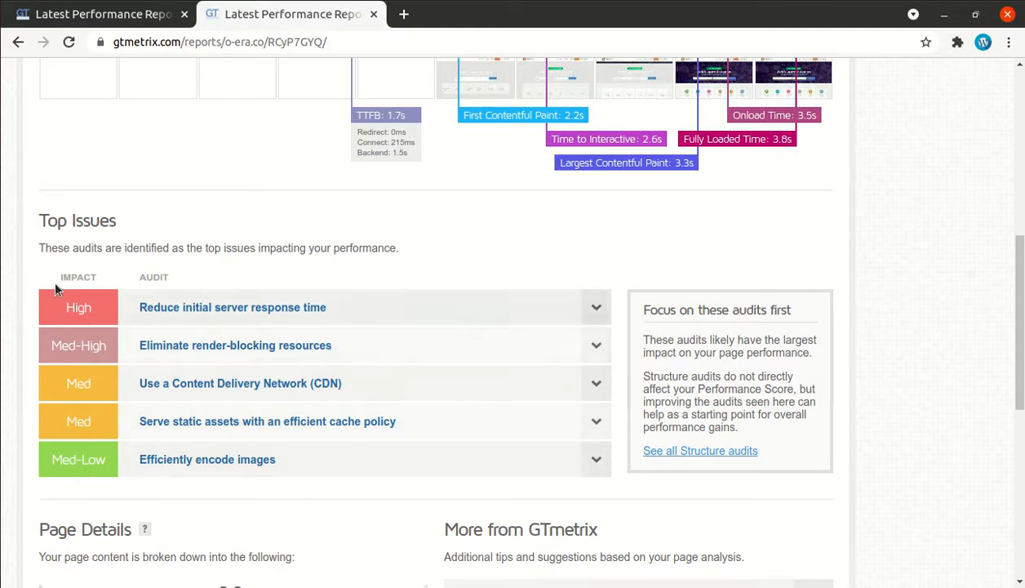
{"action": "left_click_drag", "start_coordinate": [97, 277], "coordinate": [61, 278]}
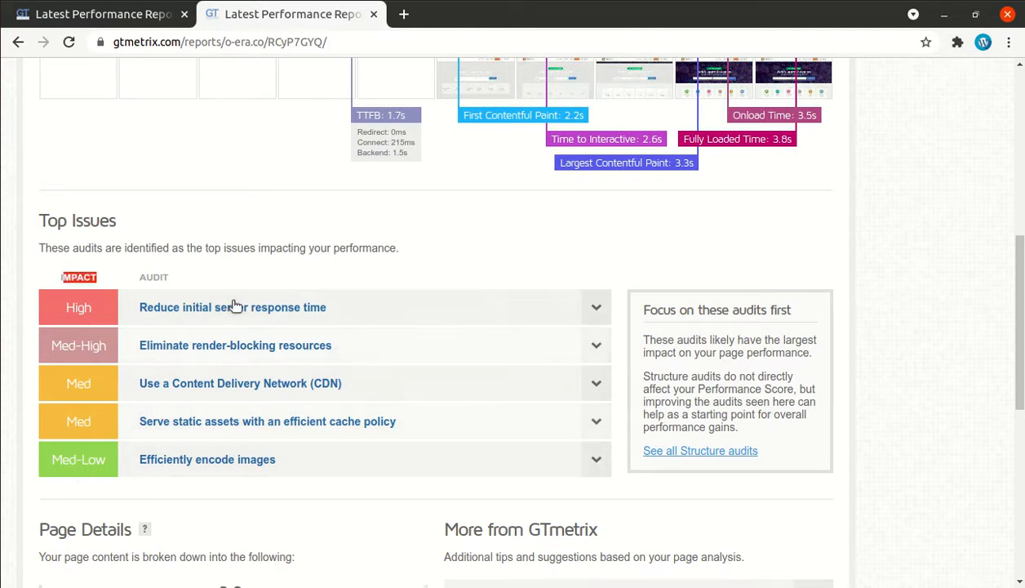
Look over the Top Issues entries, then return to the report header and highlight the o-era.co URL.
{"action": "left_click", "coordinate": [317, 307]}
{"action": "left_click", "coordinate": [320, 312]}
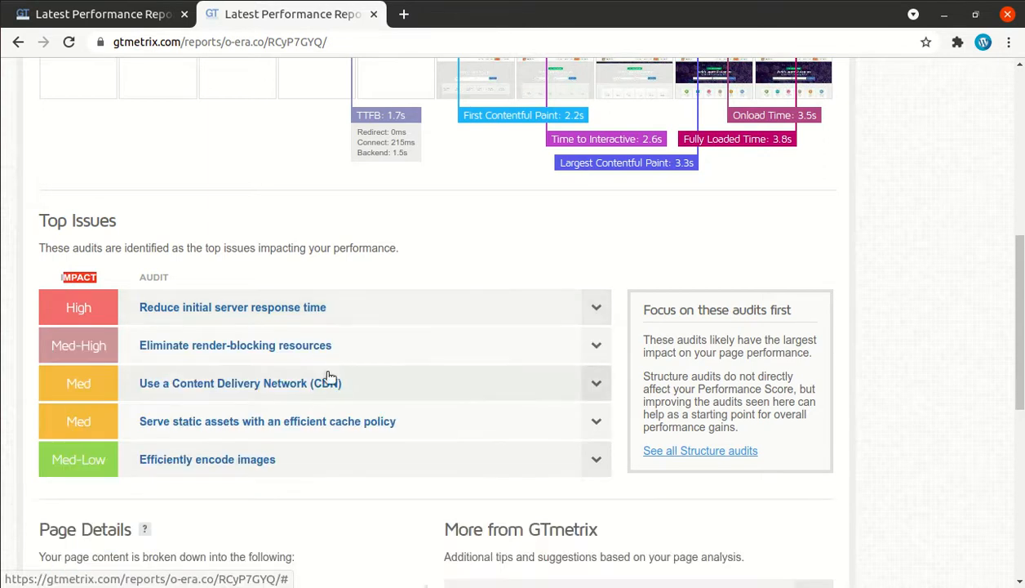
{"action": "left_click", "coordinate": [338, 362]}
{"action": "left_click", "coordinate": [340, 364]}
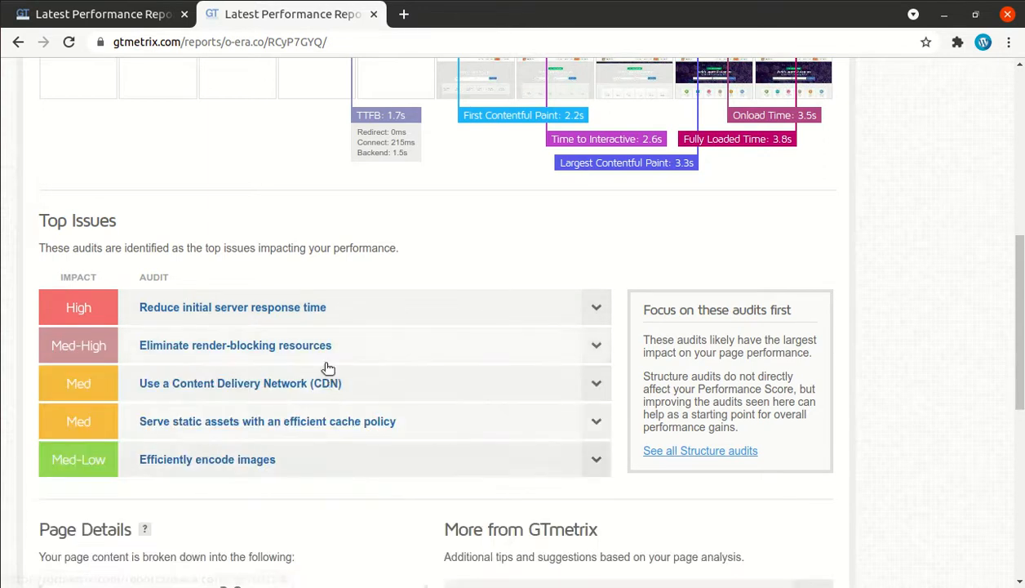
{"action": "scroll", "coordinate": [450, 384], "scroll_direction": "up", "scroll_amount": 7}
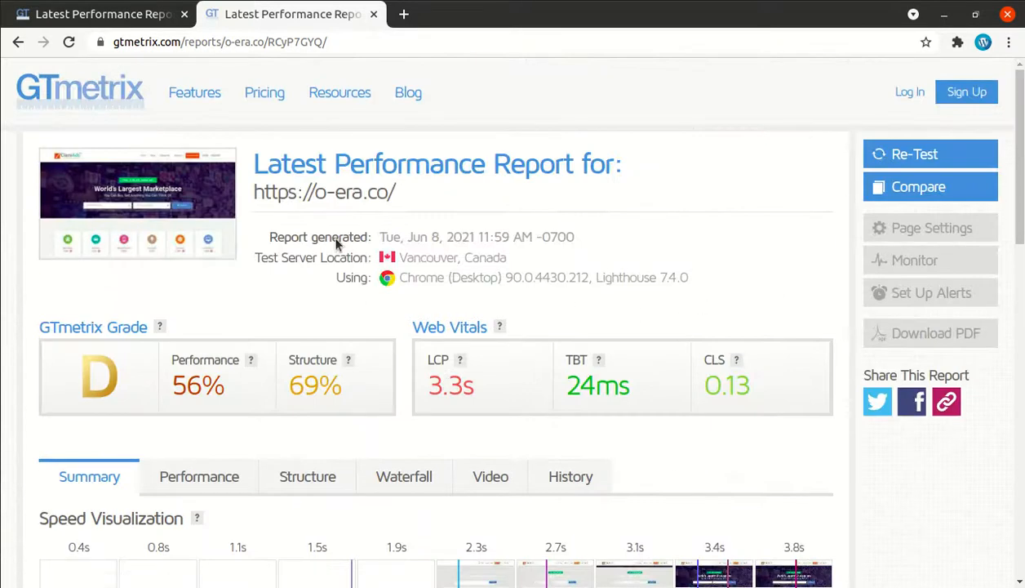
{"action": "left_click_drag", "start_coordinate": [407, 196], "coordinate": [253, 189]}
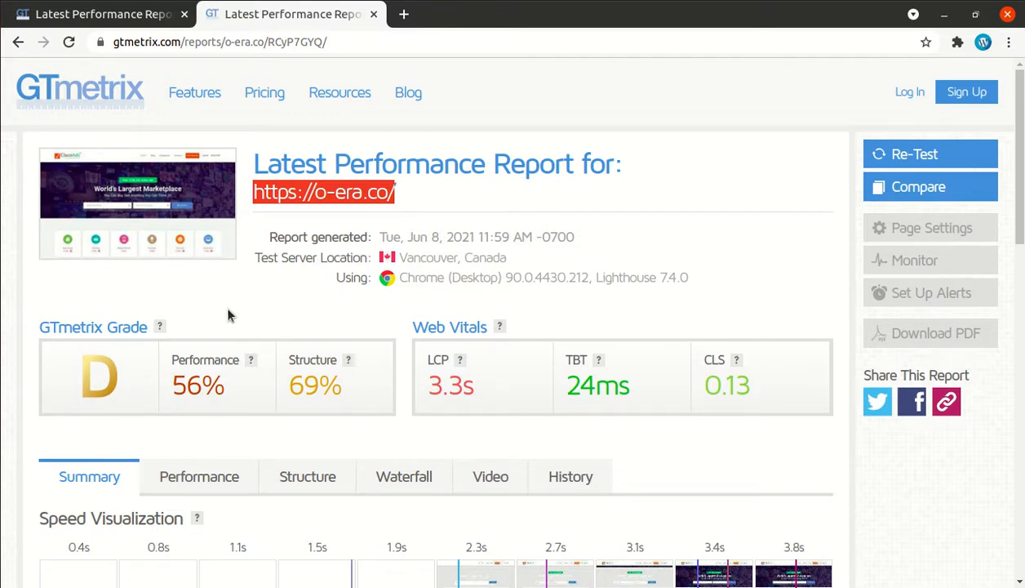
{"action": "scroll", "coordinate": [560, 302], "scroll_direction": "down", "scroll_amount": 3}
{"action": "scroll", "coordinate": [260, 358], "scroll_direction": "up", "scroll_amount": 3}
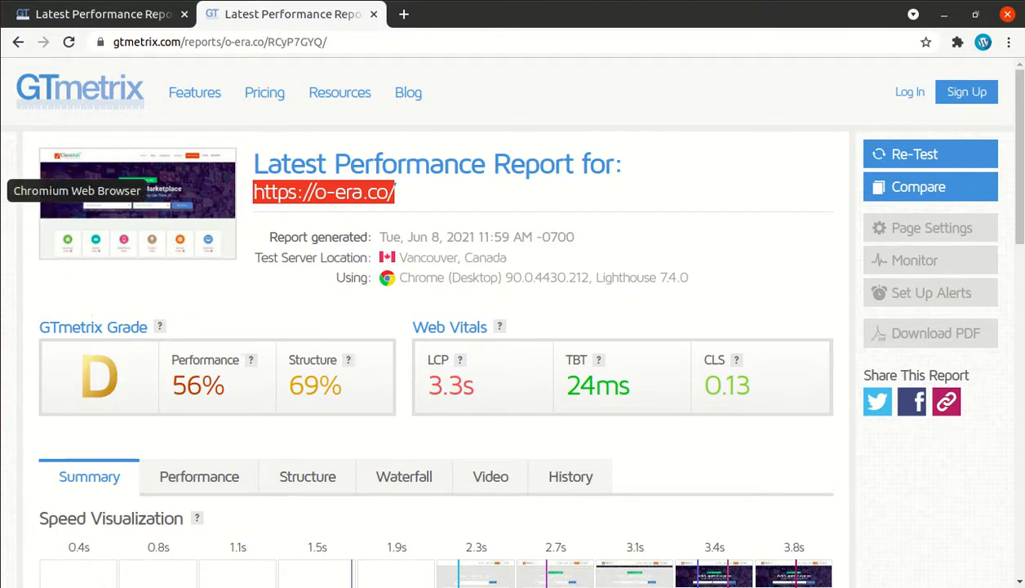
Switch to the Chromium window and look over the o-era.co homepage's banner and category icons.
{"action": "left_click", "coordinate": [2, 190]}
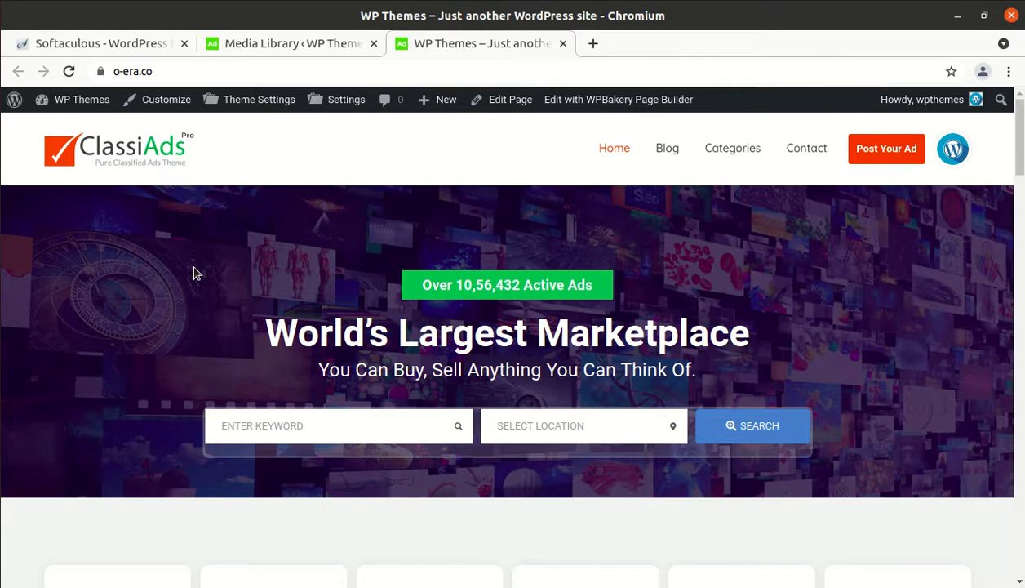
{"action": "scroll", "coordinate": [193, 273], "scroll_direction": "down", "scroll_amount": 4}
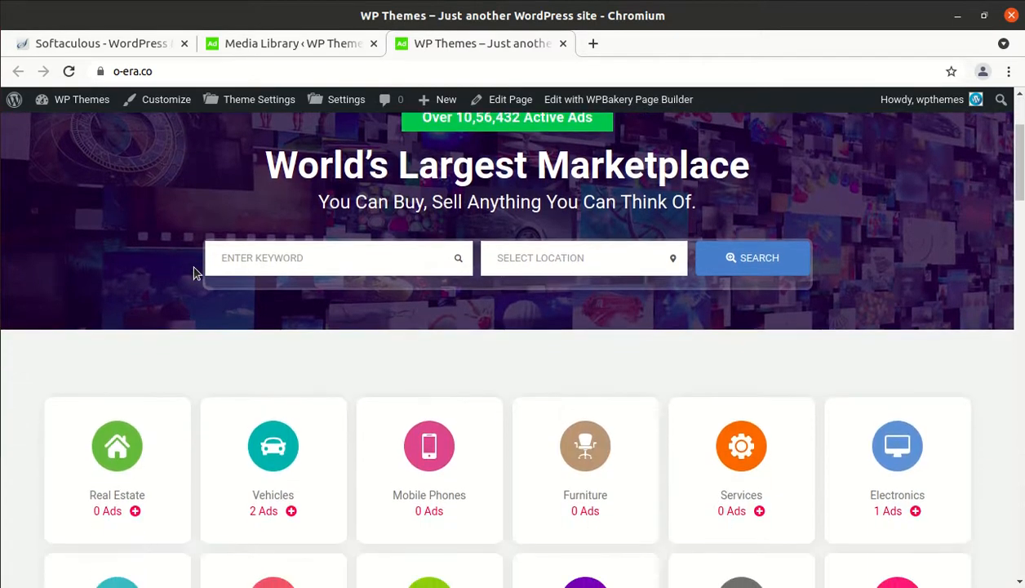
{"action": "scroll", "coordinate": [194, 274], "scroll_direction": "down", "scroll_amount": 3}
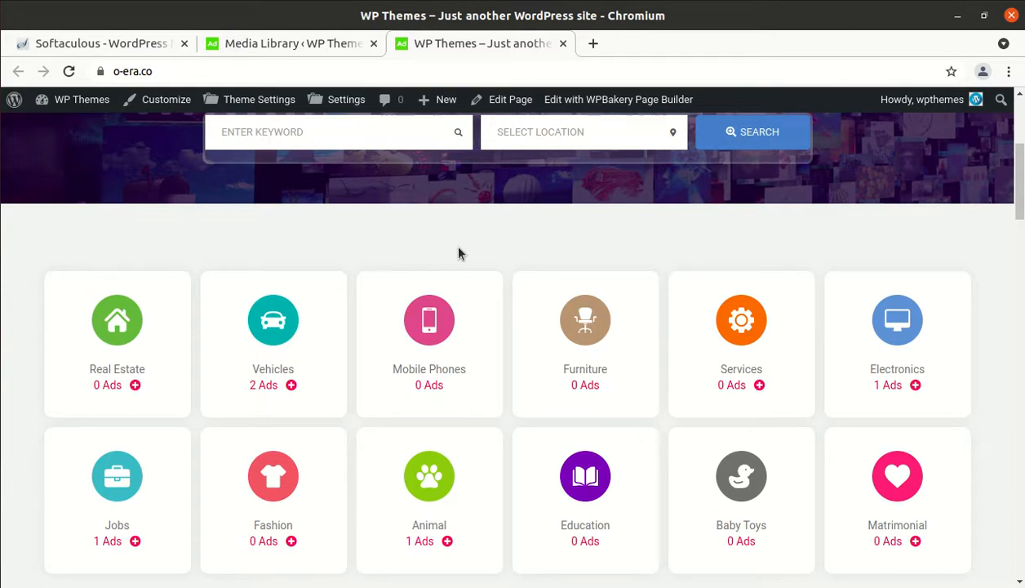
{"action": "scroll", "coordinate": [458, 254], "scroll_direction": "up", "scroll_amount": 3}
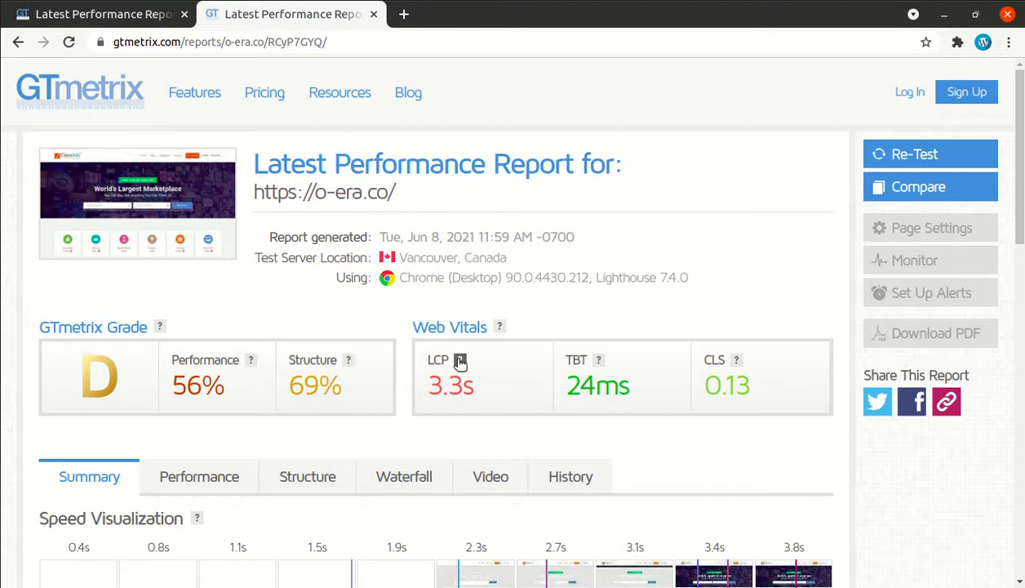
Check the wpthemes.co.in report in Google Chrome, then return to the o-era.co homepage in Chromium and examine its banner and category icons.
{"action": "left_click", "coordinate": [136, 27]}
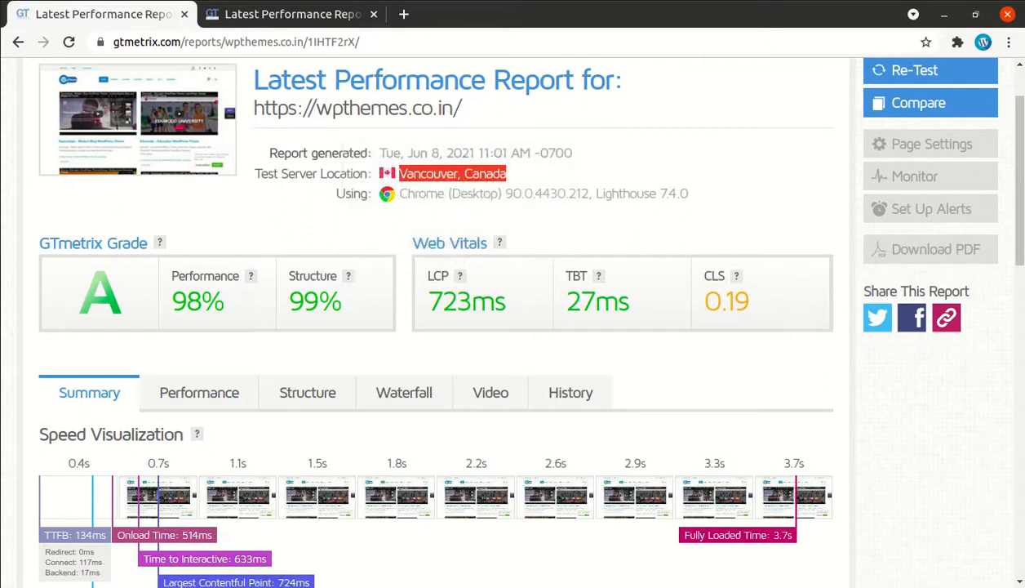
{"action": "left_click", "coordinate": [1, 187]}
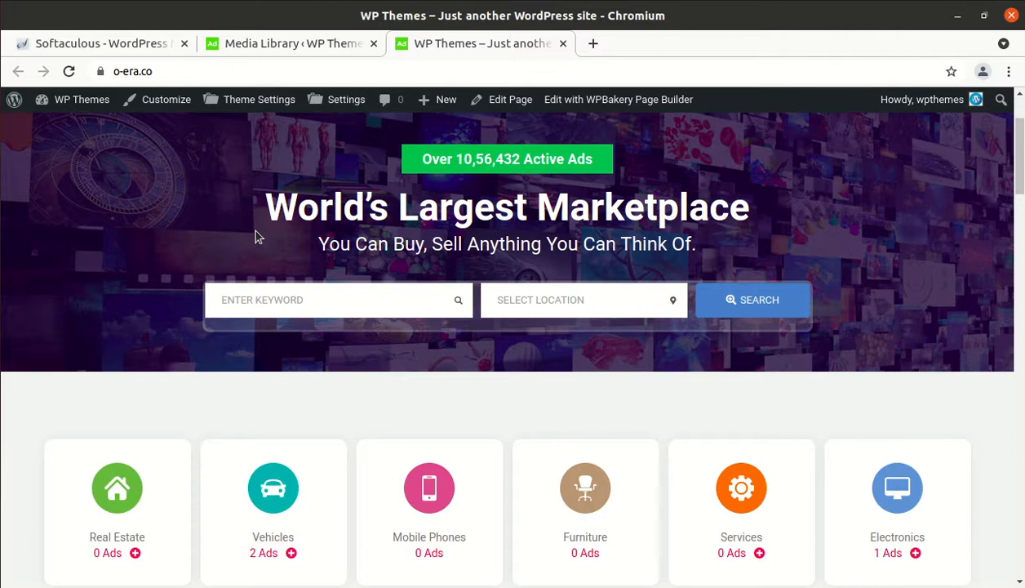
{"action": "scroll", "coordinate": [286, 296], "scroll_direction": "down", "scroll_amount": 1}
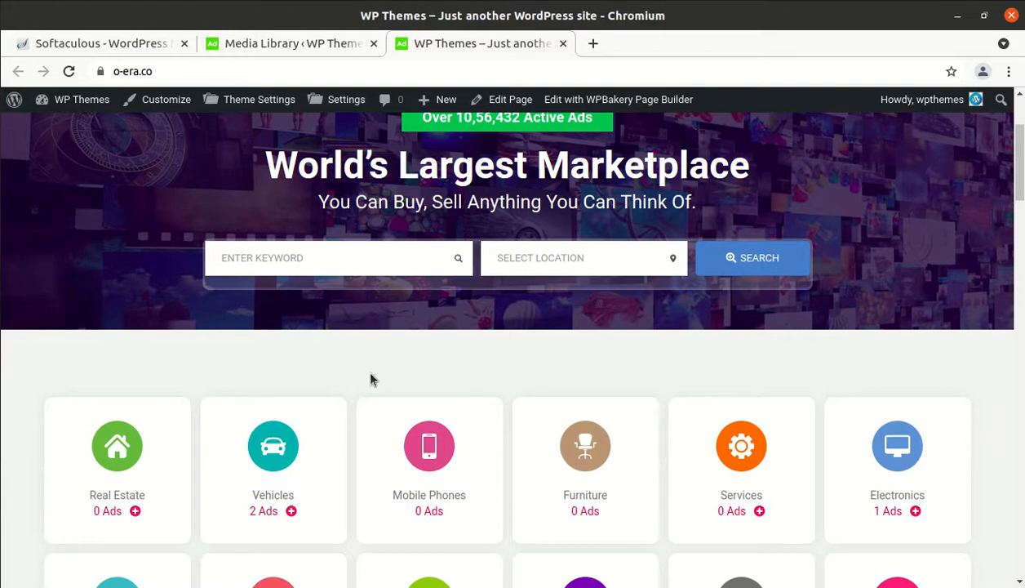
{"action": "scroll", "coordinate": [309, 540], "scroll_direction": "down", "scroll_amount": 3}
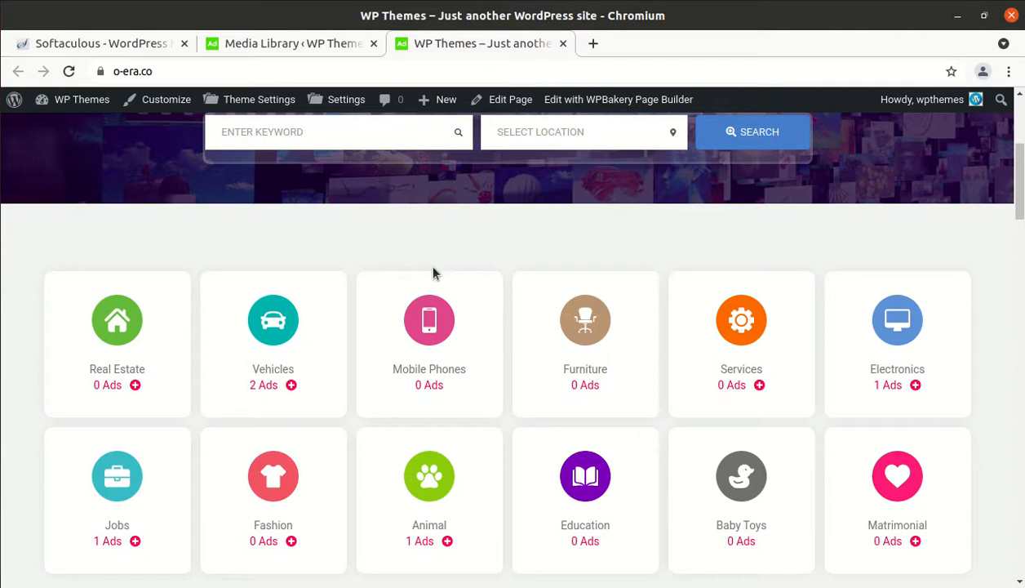
{"action": "scroll", "coordinate": [354, 290], "scroll_direction": "up", "scroll_amount": 2}
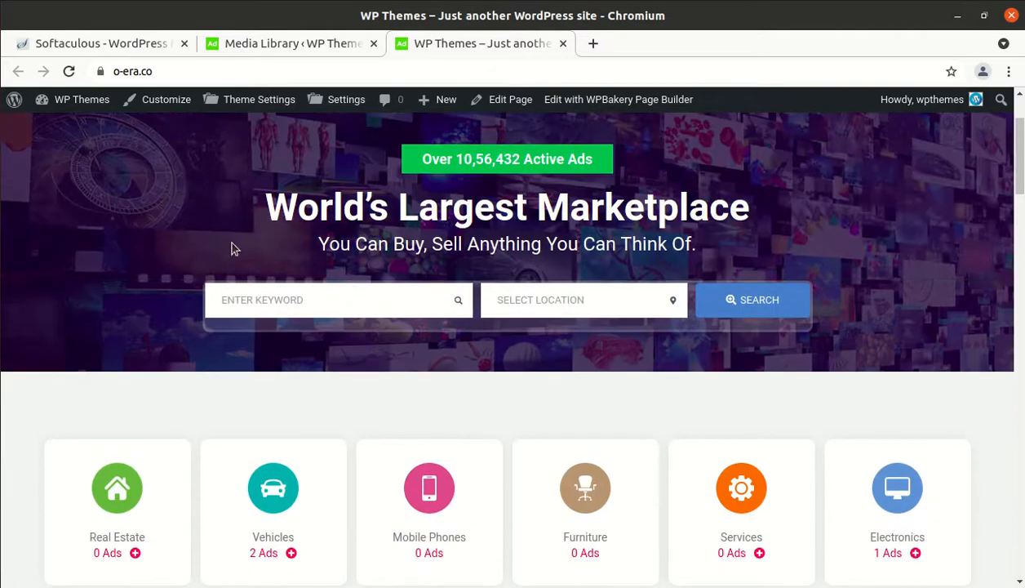
In the o-era.co Media Library, view the motorcycle photo's attachment details, highlight part of its file type value, and close the details.
{"action": "left_click", "coordinate": [256, 46]}
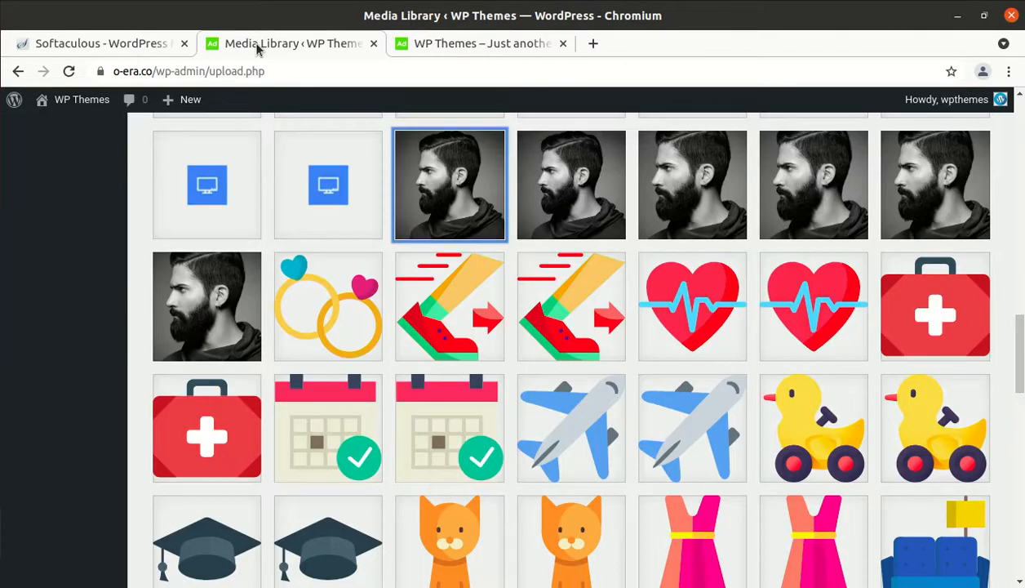
{"action": "scroll", "coordinate": [321, 399], "scroll_direction": "up", "scroll_amount": 4}
{"action": "scroll", "coordinate": [321, 398], "scroll_direction": "up", "scroll_amount": 10}
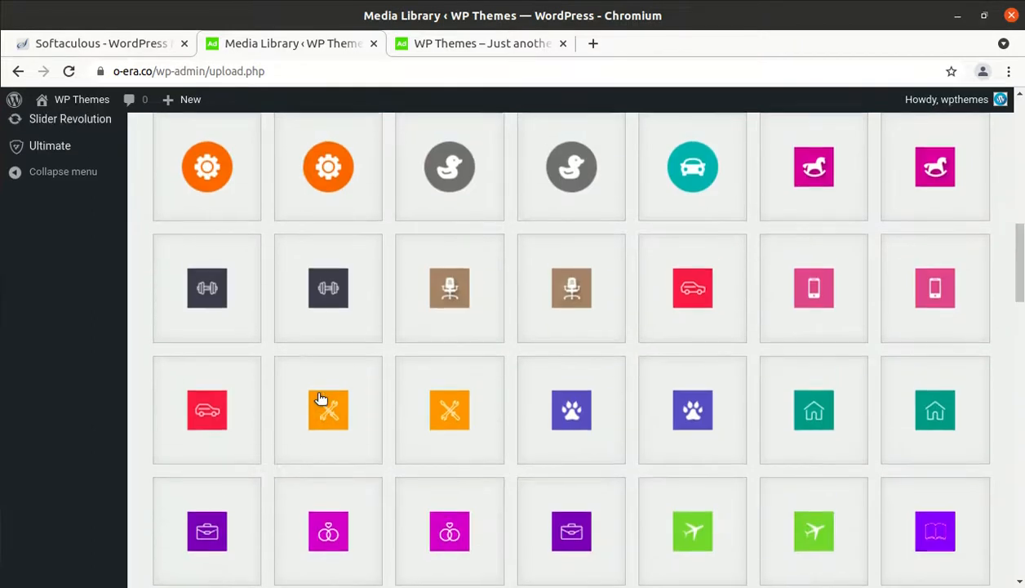
{"action": "scroll", "coordinate": [321, 398], "scroll_direction": "up", "scroll_amount": 3}
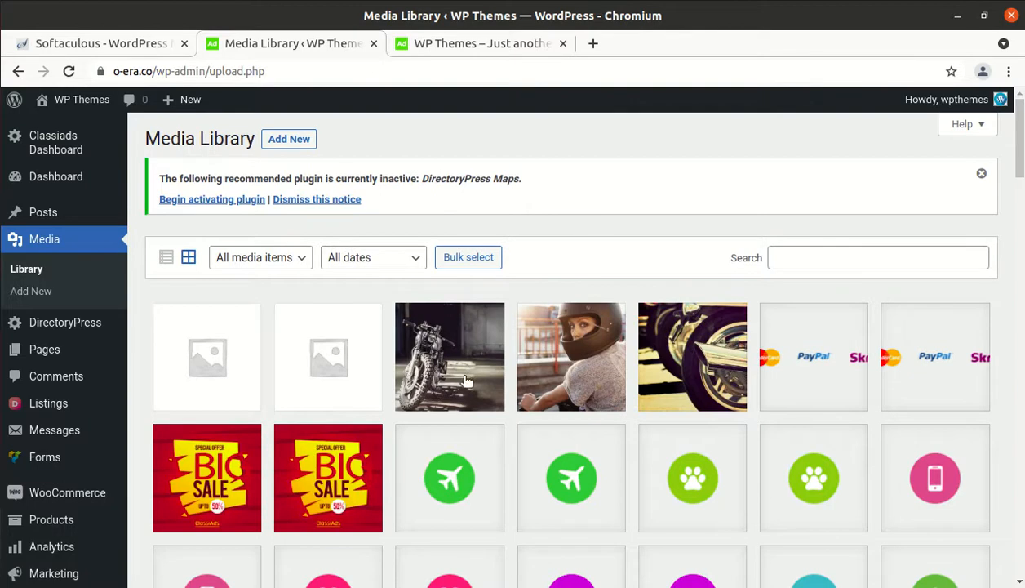
{"action": "left_click", "coordinate": [456, 369]}
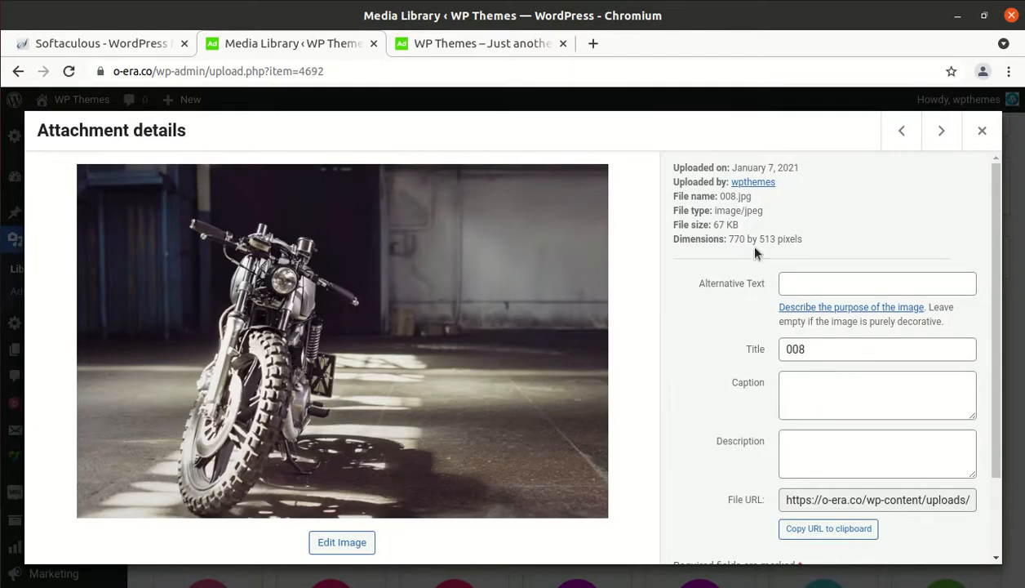
{"action": "double_click", "coordinate": [746, 209]}
{"action": "left_click", "coordinate": [980, 132]}
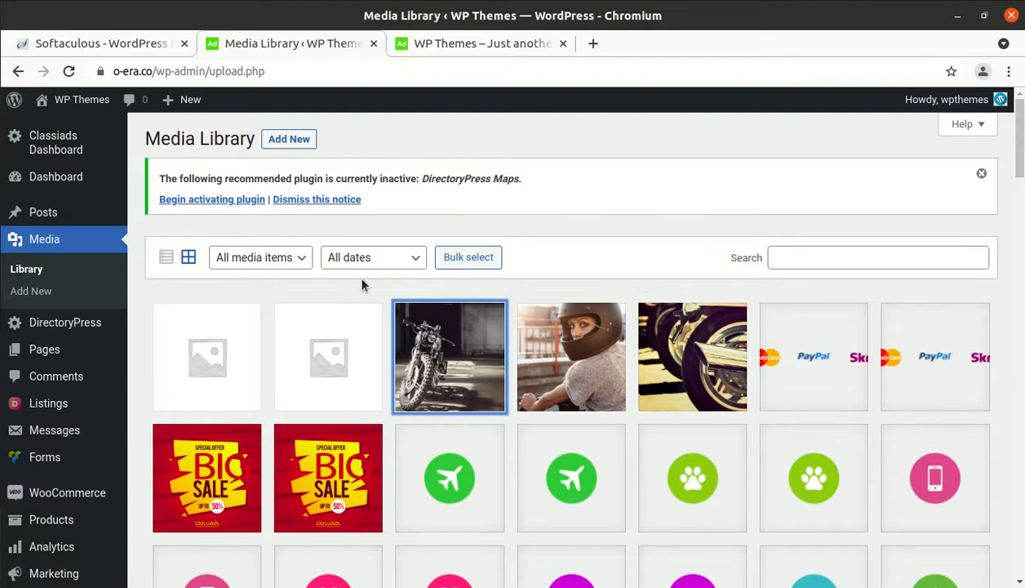
Switch to Google Chrome, open wpthemes.co.in in a new tab and look over the homepage's theme listings.
{"action": "left_click", "coordinate": [1, 134]}
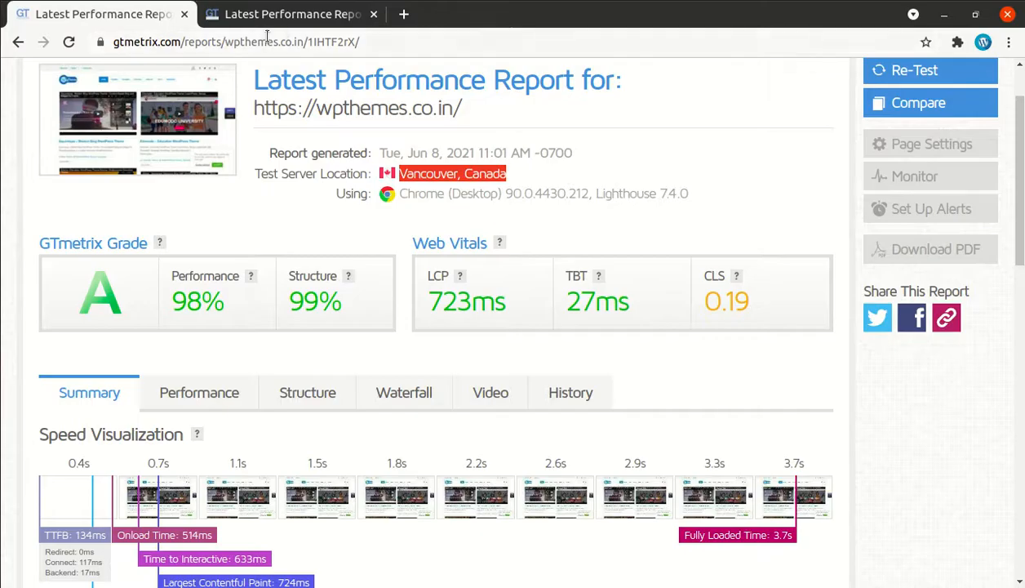
{"action": "left_click", "coordinate": [405, 15]}
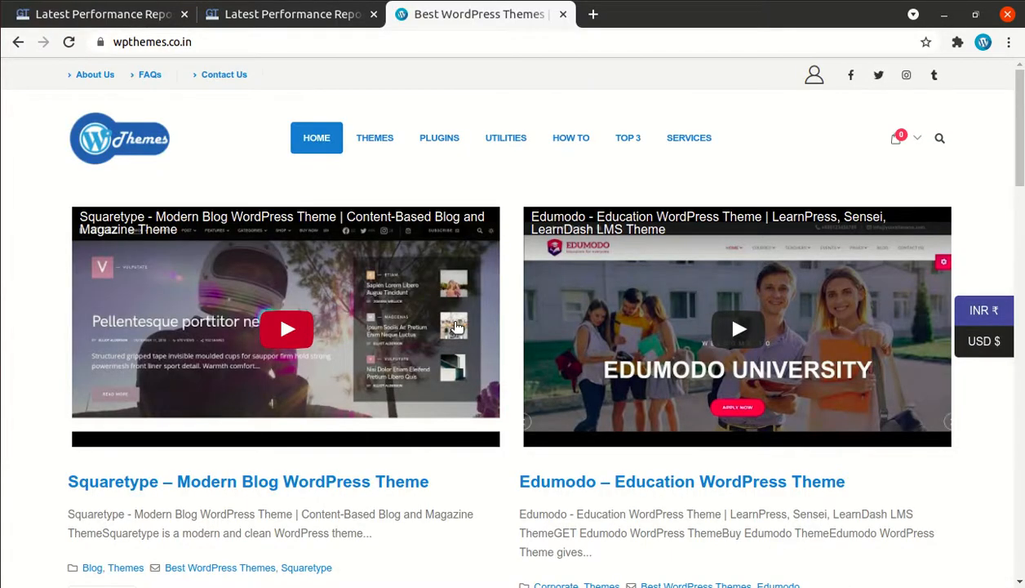
{"action": "scroll", "coordinate": [447, 439], "scroll_direction": "down", "scroll_amount": 4}
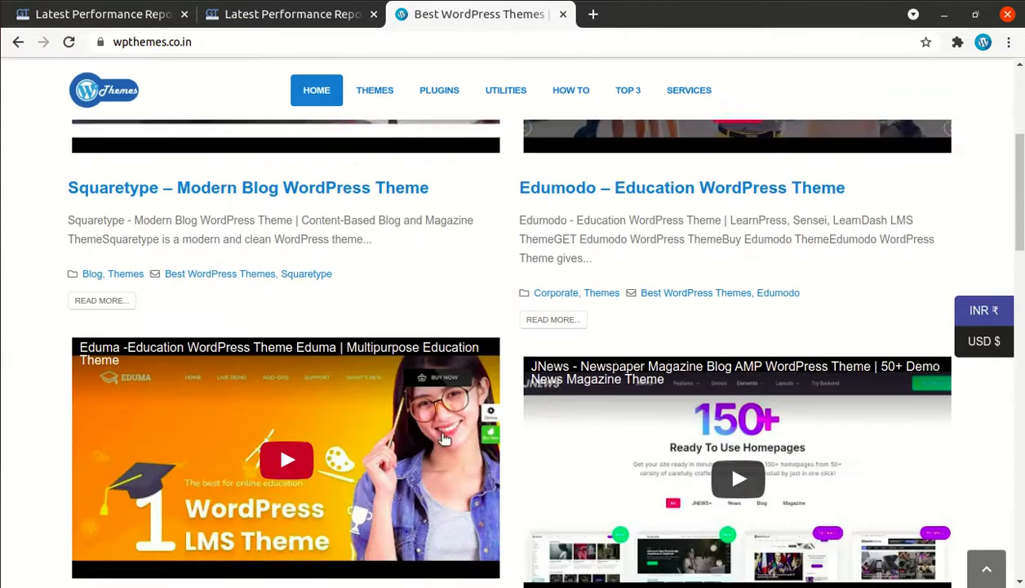
{"action": "scroll", "coordinate": [440, 439], "scroll_direction": "down", "scroll_amount": 3}
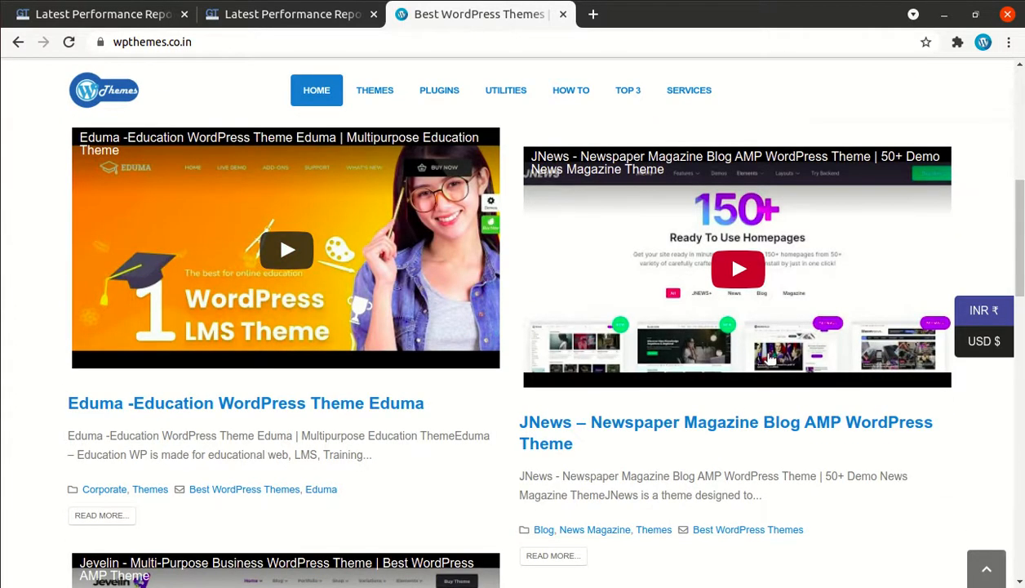
{"action": "scroll", "coordinate": [766, 353], "scroll_direction": "down", "scroll_amount": 4}
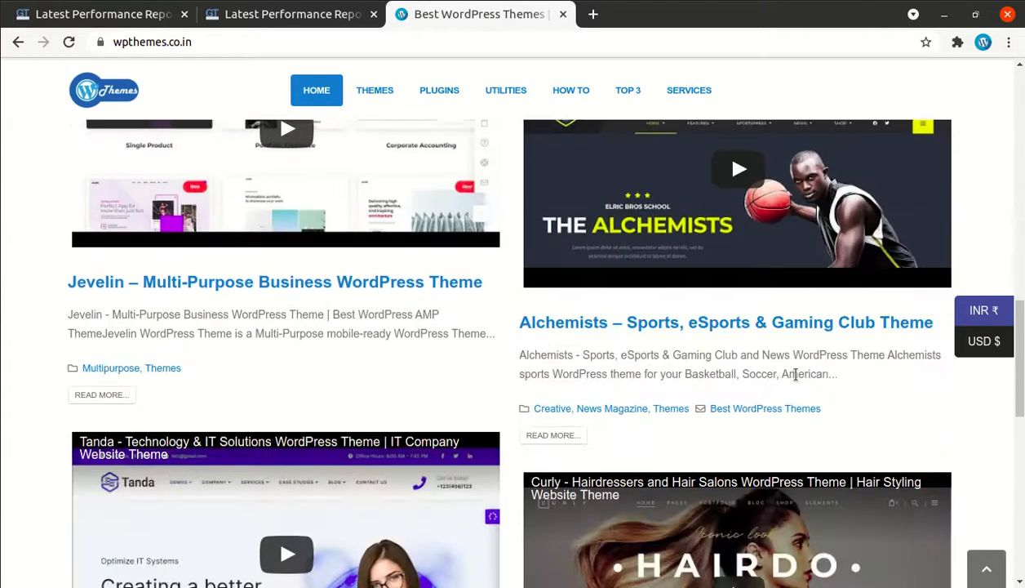
{"action": "scroll", "coordinate": [626, 343], "scroll_direction": "down", "scroll_amount": 1}
{"action": "scroll", "coordinate": [613, 490], "scroll_direction": "down", "scroll_amount": 7}
{"action": "scroll", "coordinate": [613, 526], "scroll_direction": "up", "scroll_amount": 7}
{"action": "scroll", "coordinate": [600, 519], "scroll_direction": "up", "scroll_amount": 13}
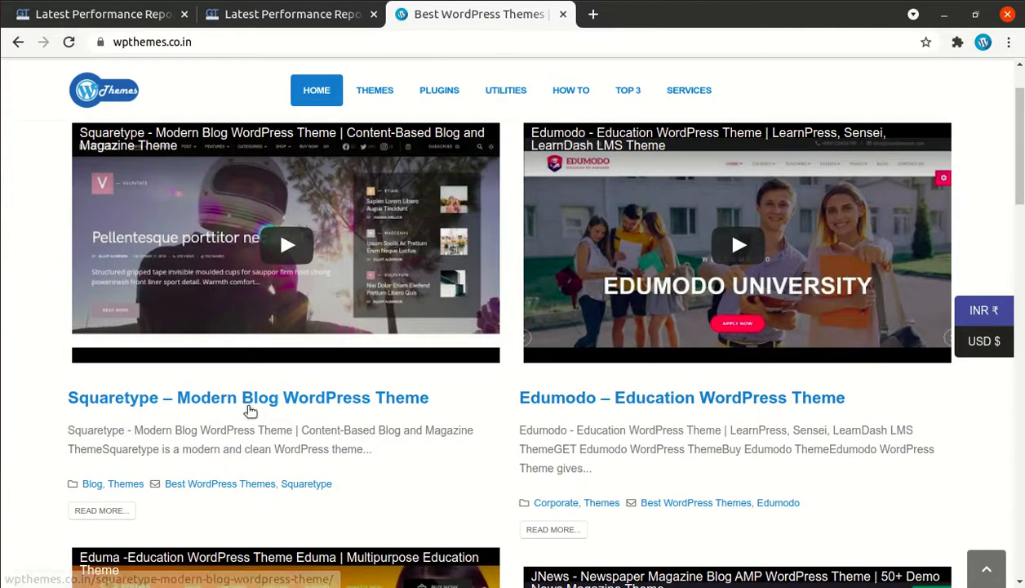
Open the GET Squaretype – Modern Blog WordPress Theme product page and save it as a complete web page in Downloads.
{"action": "left_click", "coordinate": [245, 403]}
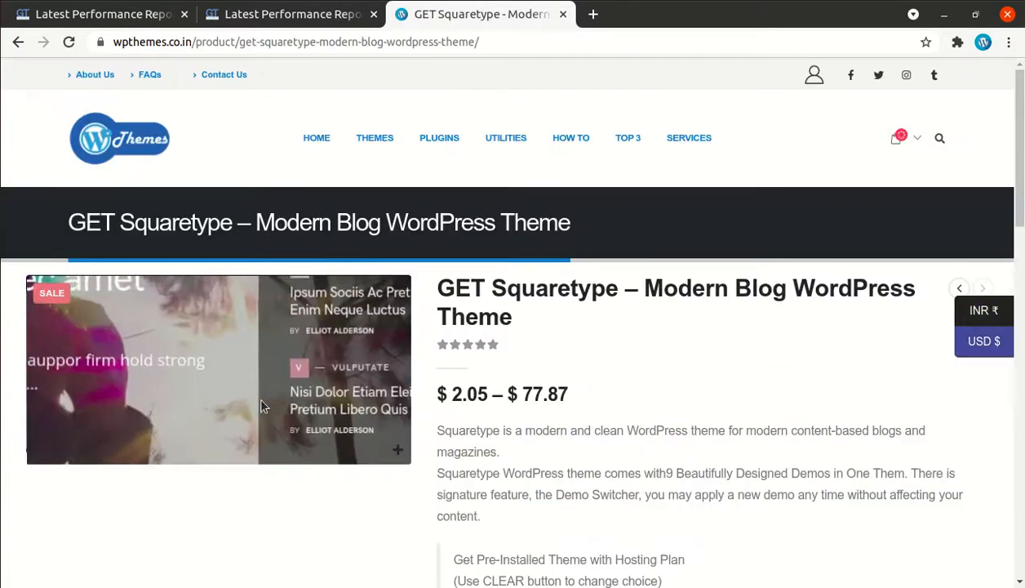
{"action": "scroll", "coordinate": [368, 445], "scroll_direction": "down", "scroll_amount": 5}
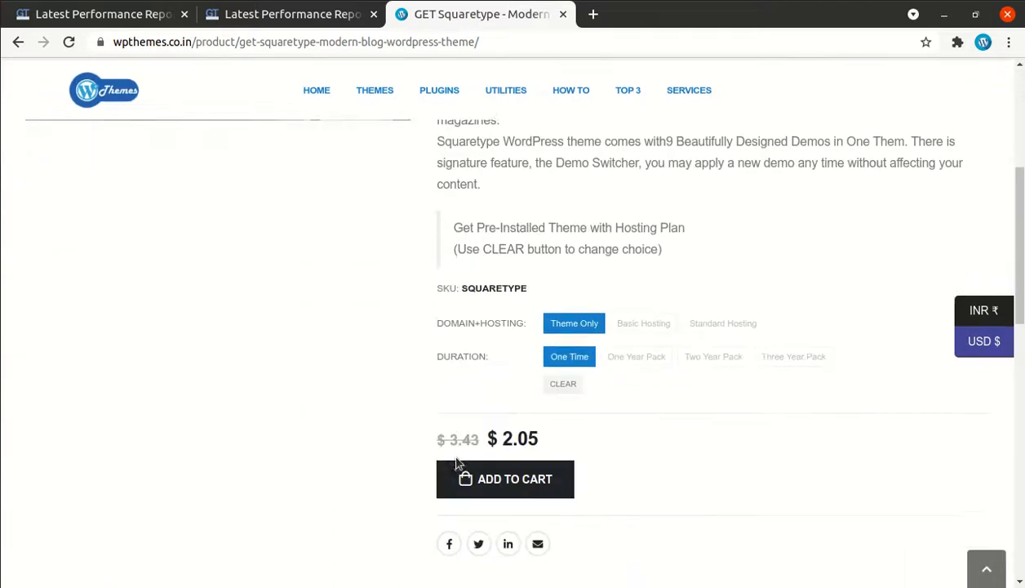
{"action": "scroll", "coordinate": [359, 408], "scroll_direction": "up", "scroll_amount": 3}
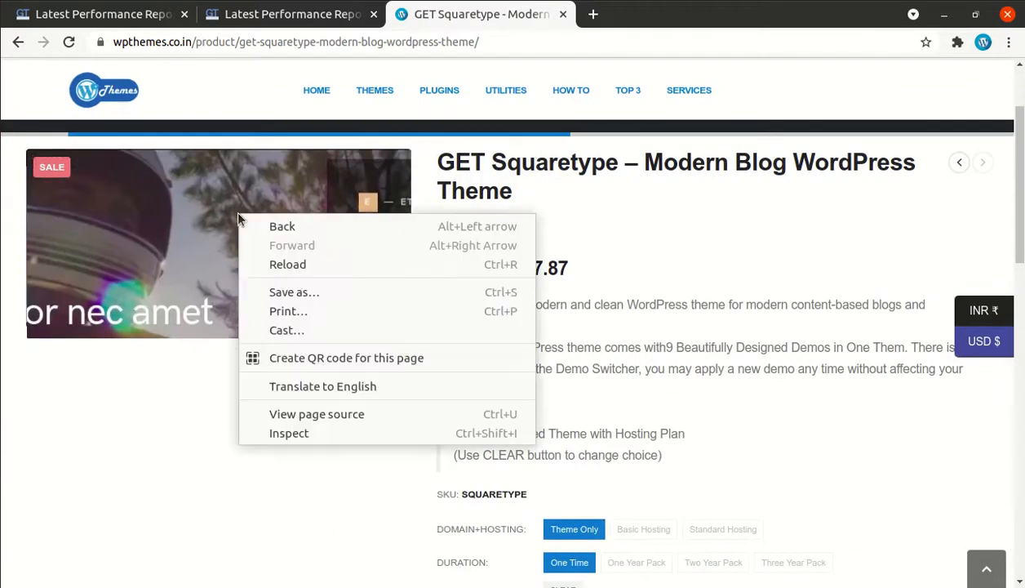
{"action": "left_click", "coordinate": [278, 293]}
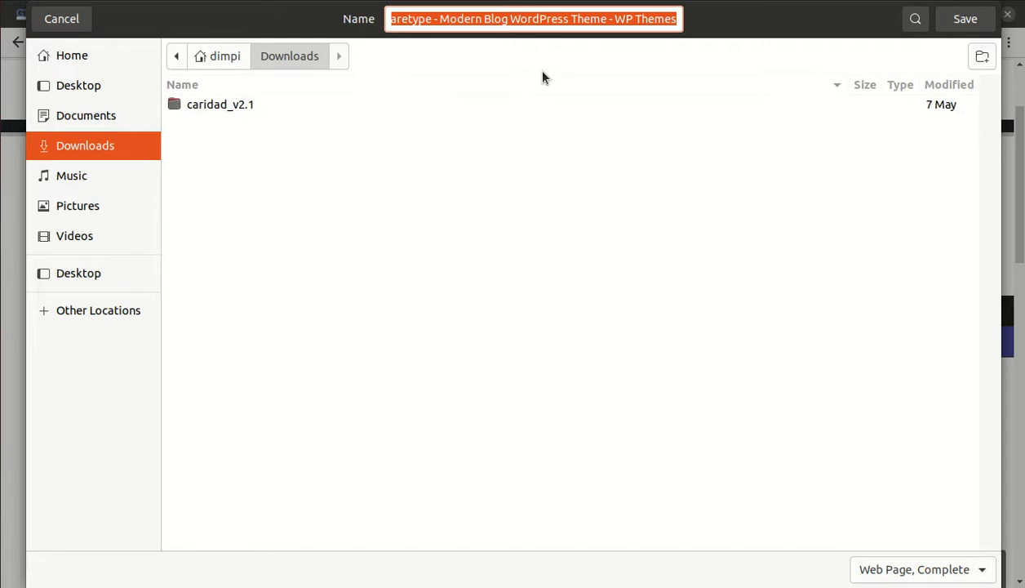
{"action": "key", "text": "Return"}
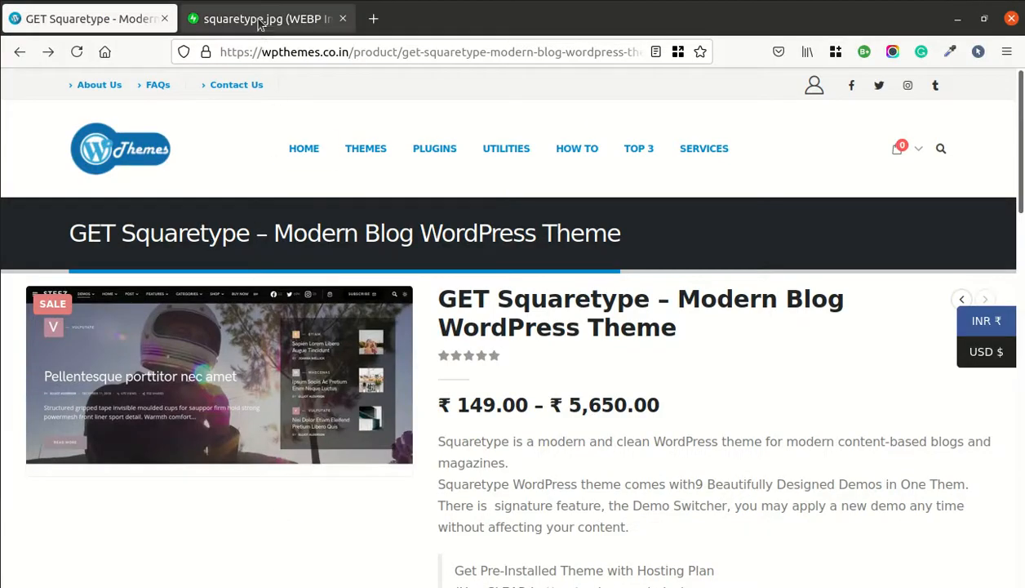
In Firefox, view the squaretype.jpg WebP image in its own tab, then close it and the Squaretype product page.
{"action": "left_click", "coordinate": [260, 21]}
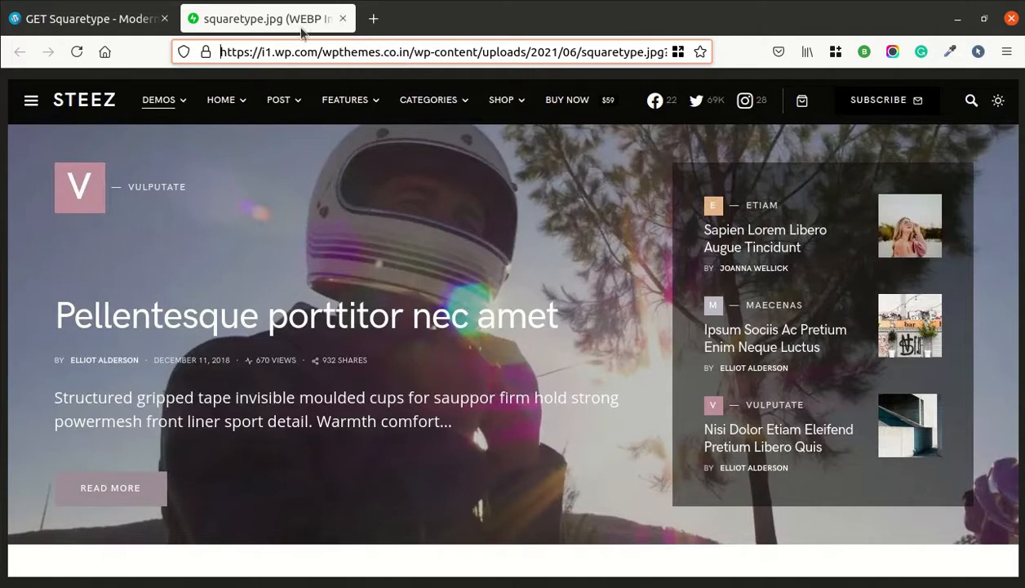
{"action": "left_click", "coordinate": [343, 19]}
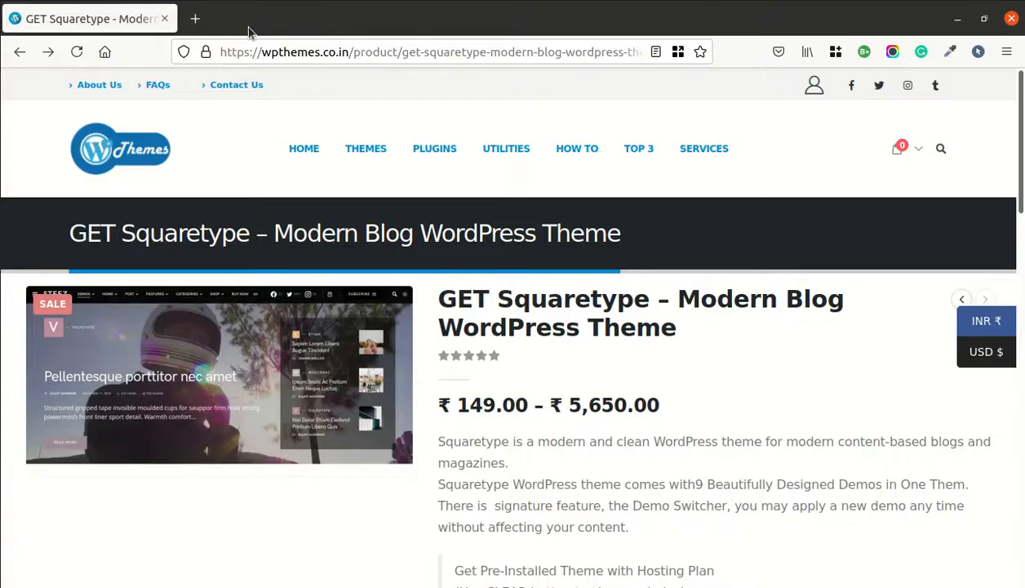
{"action": "left_click", "coordinate": [164, 18]}
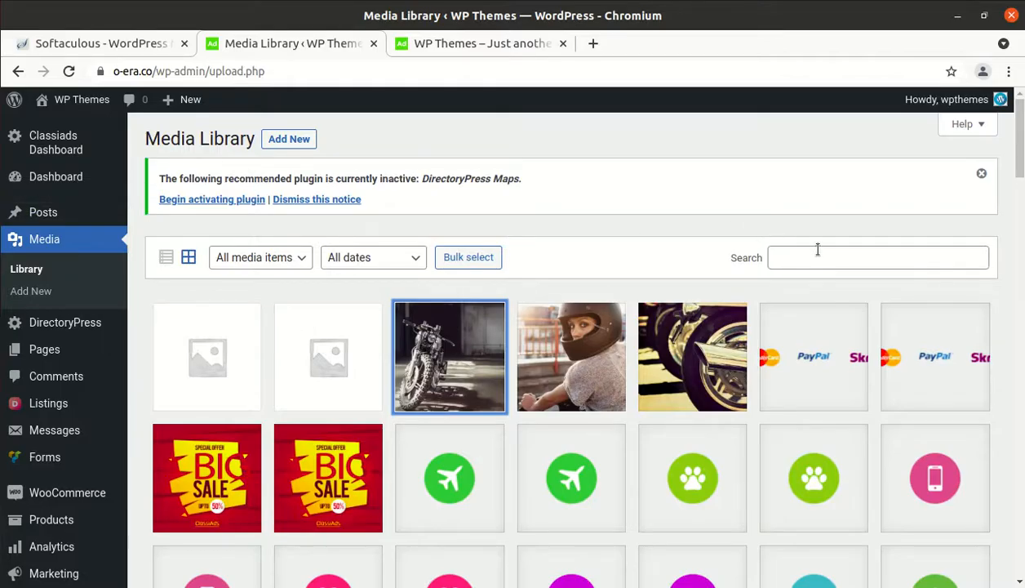
Look through the image thumbnails in the o-era.co Media Library in Chromium and reopen the motorcycle photo's attachment details.
{"action": "scroll", "coordinate": [528, 379], "scroll_direction": "down", "scroll_amount": 2}
{"action": "scroll", "coordinate": [527, 380], "scroll_direction": "down", "scroll_amount": 5}
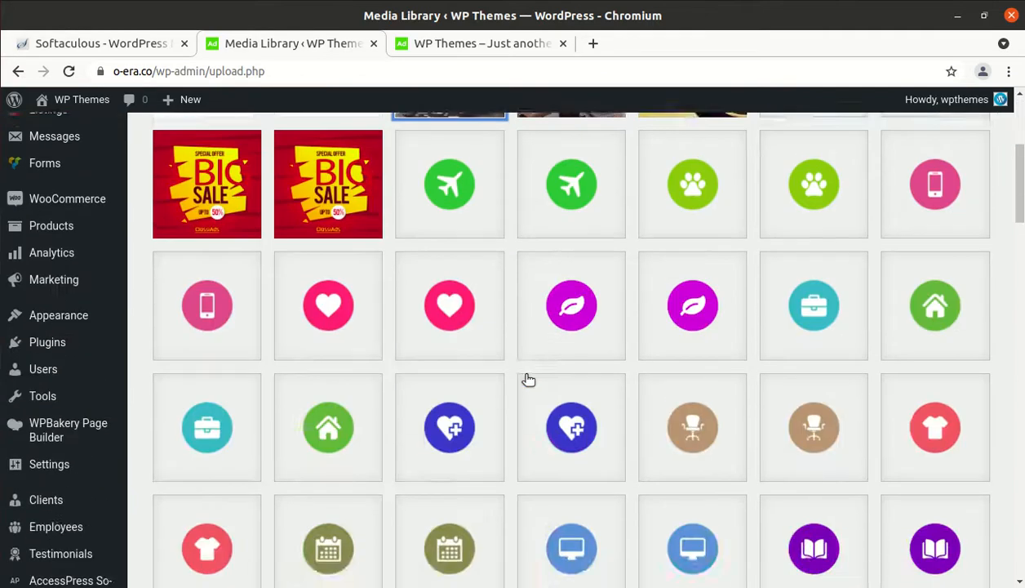
{"action": "scroll", "coordinate": [527, 378], "scroll_direction": "up", "scroll_amount": 6}
{"action": "left_click", "coordinate": [466, 379]}
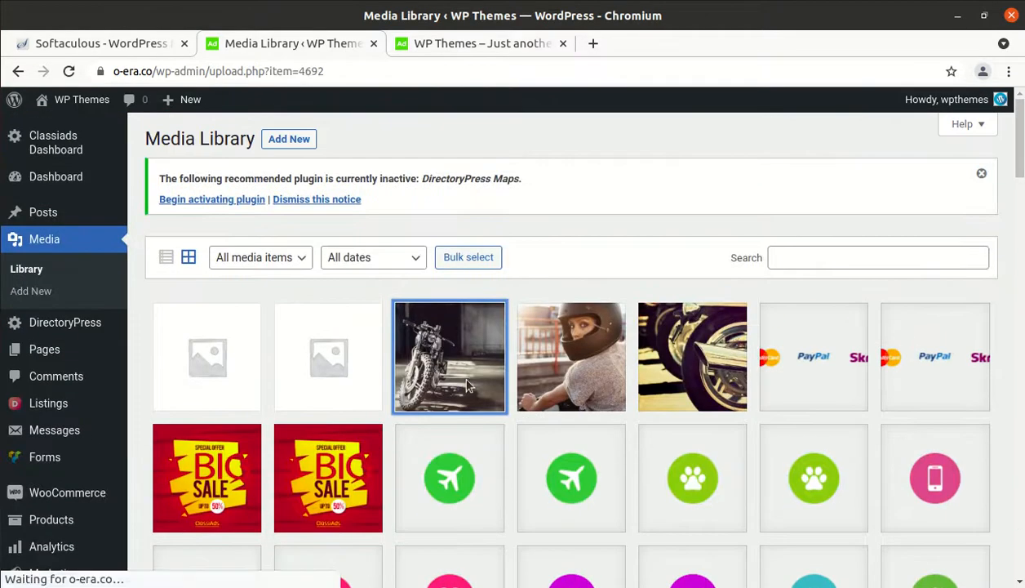
Check the motorcycle photo's file type and, from the o-era.co front end, start a new page titled PNG Images.
{"action": "left_click_drag", "start_coordinate": [758, 210], "coordinate": [744, 211]}
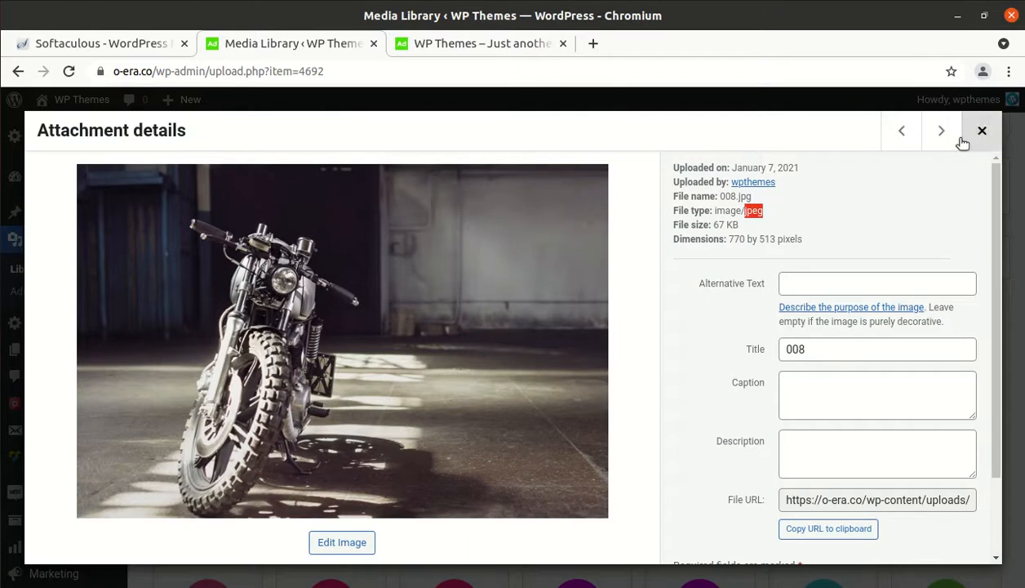
{"action": "left_click", "coordinate": [446, 43]}
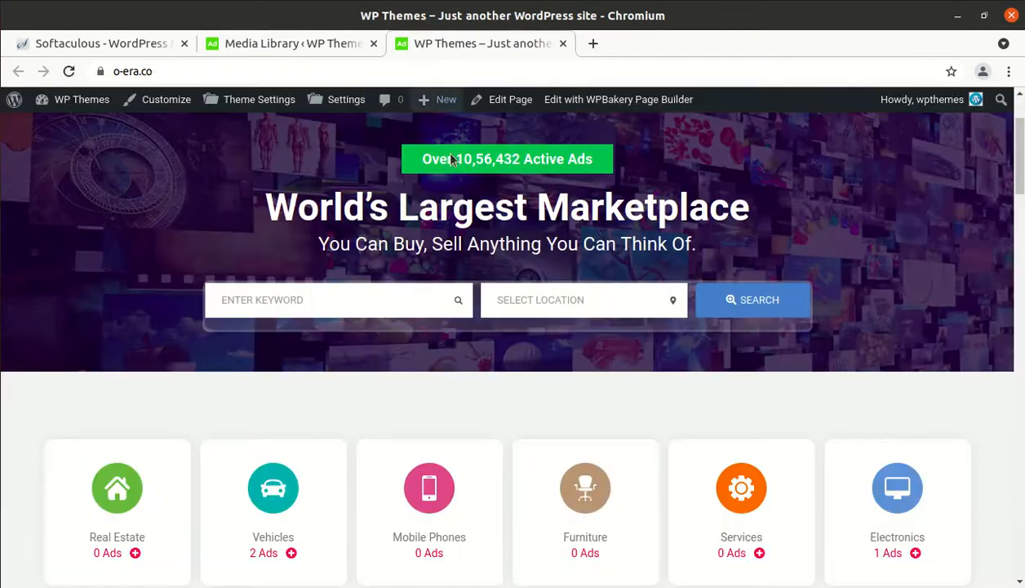
{"action": "scroll", "coordinate": [367, 323], "scroll_direction": "up", "scroll_amount": 3}
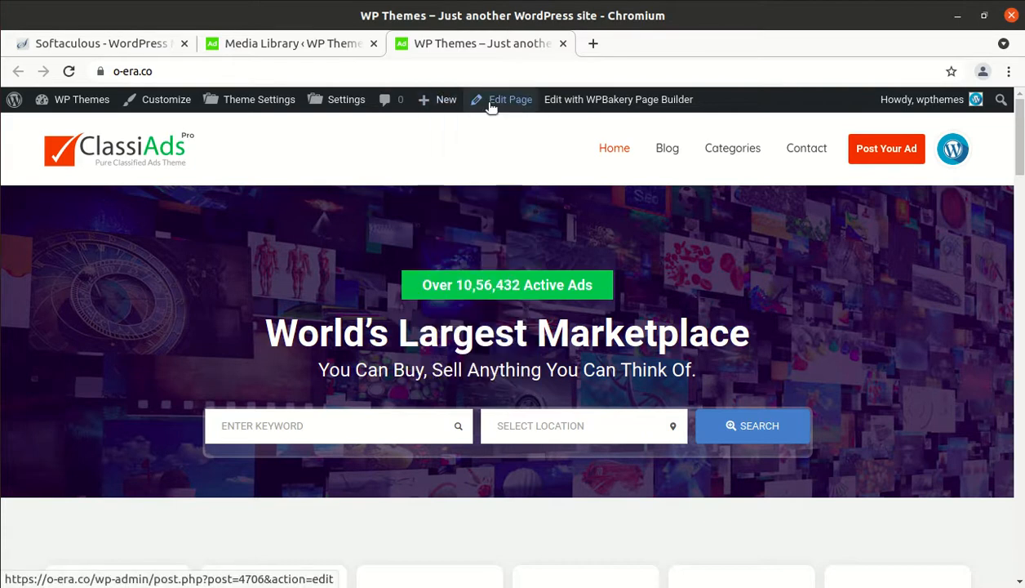
{"action": "mouse_move", "coordinate": [440, 108]}
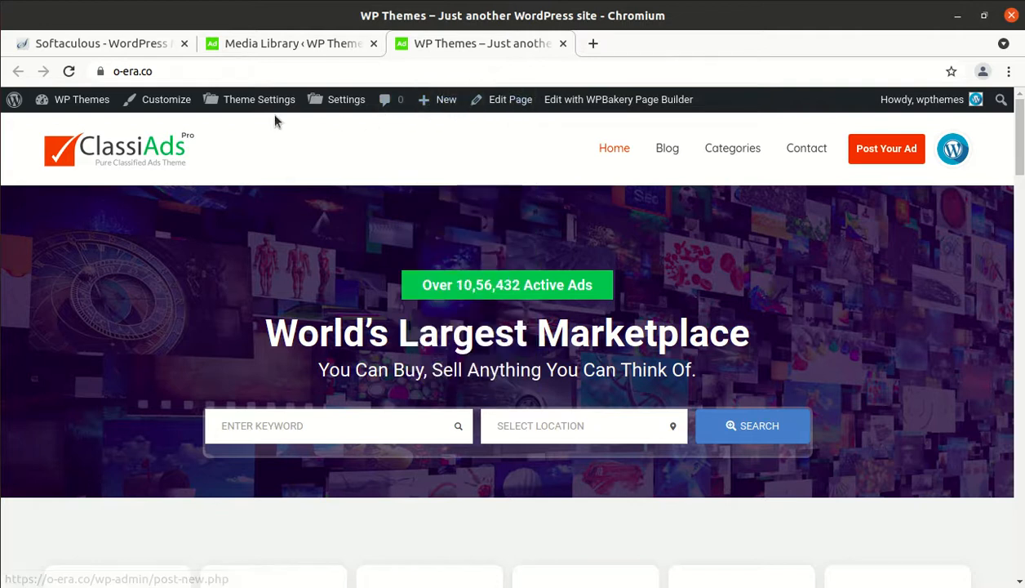
{"action": "mouse_move", "coordinate": [448, 108]}
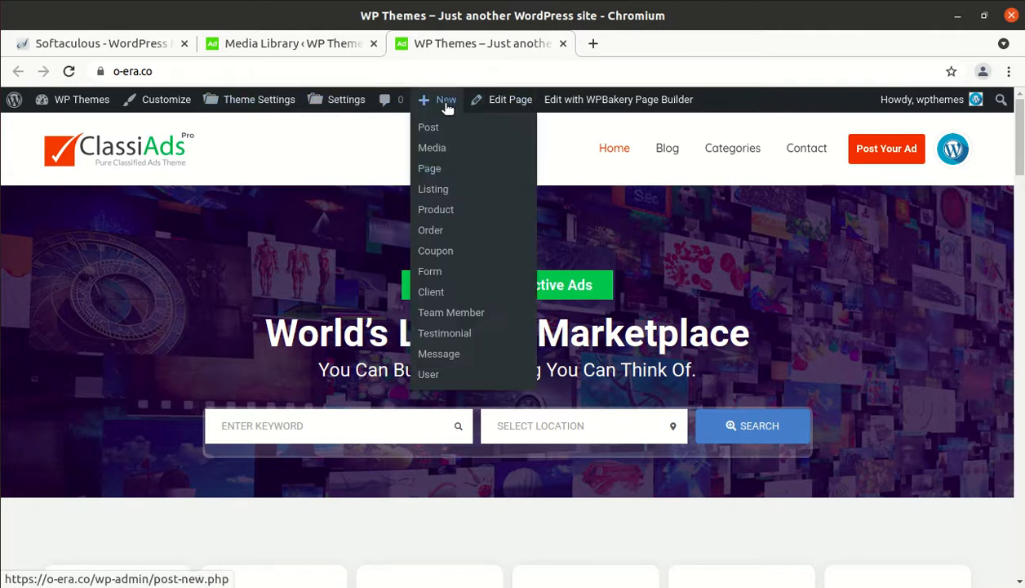
{"action": "left_click", "coordinate": [441, 173]}
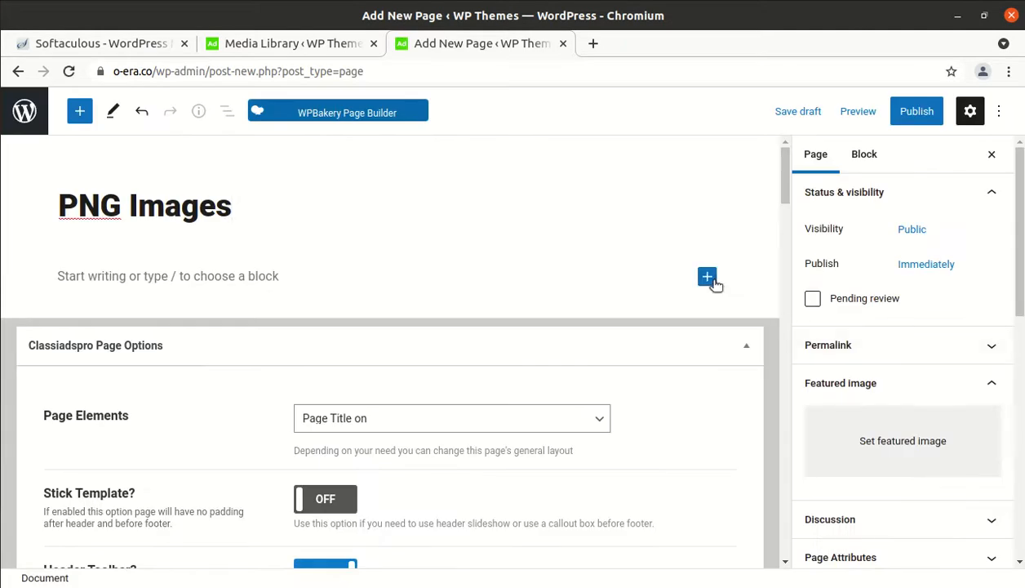
Add an Image block to the PNG Images page and upload cryptico.png from the Pictures folder into it.
{"action": "left_click", "coordinate": [707, 277]}
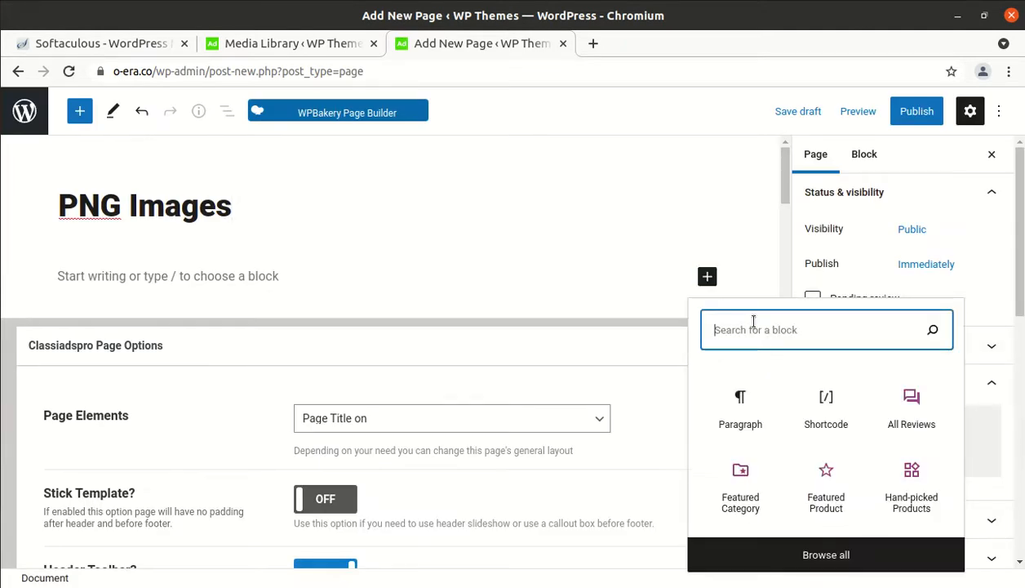
{"action": "type", "text": "im"}
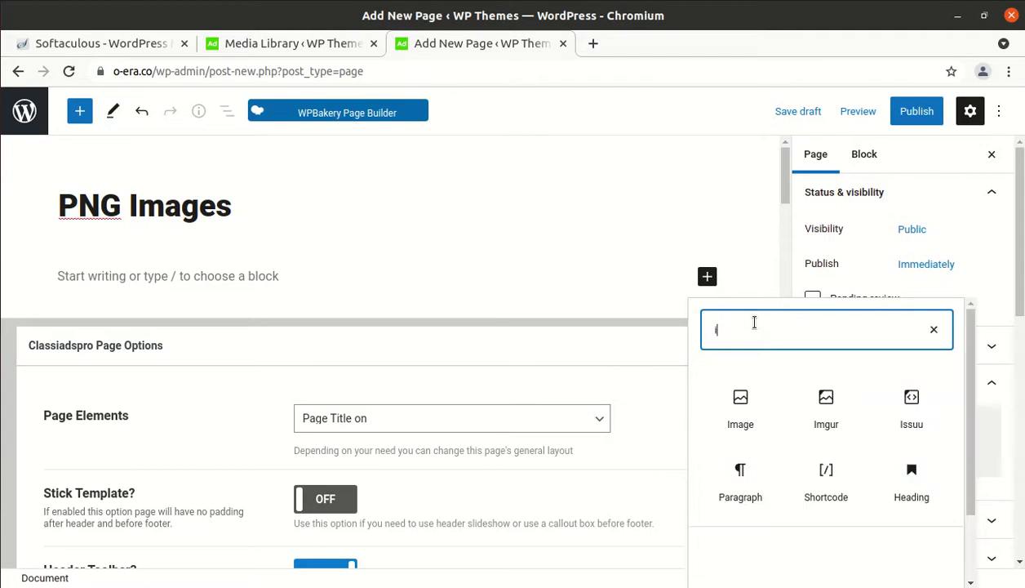
{"action": "left_click", "coordinate": [756, 418]}
{"action": "left_click", "coordinate": [105, 381]}
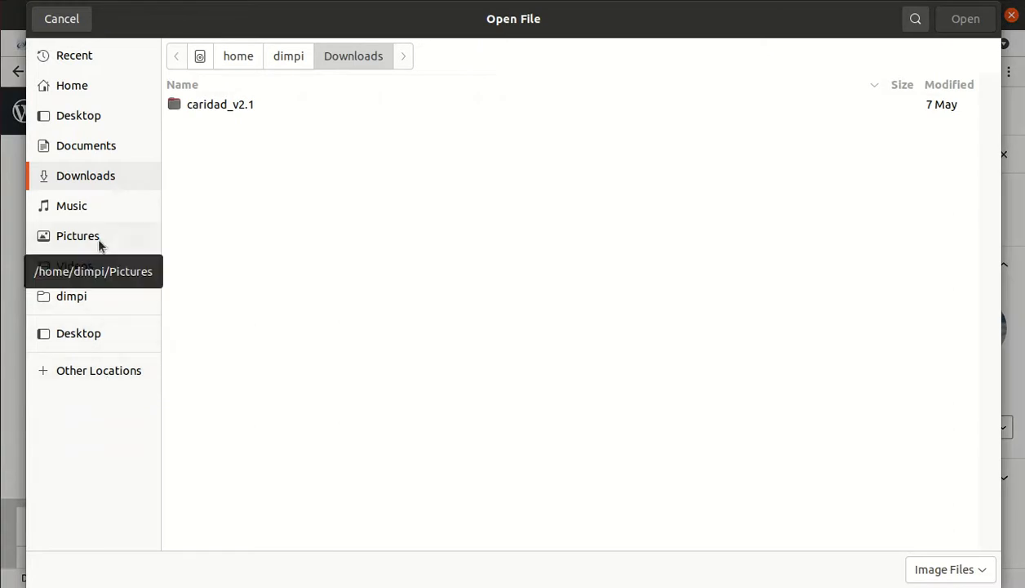
{"action": "left_click", "coordinate": [98, 241]}
{"action": "left_click", "coordinate": [281, 179]}
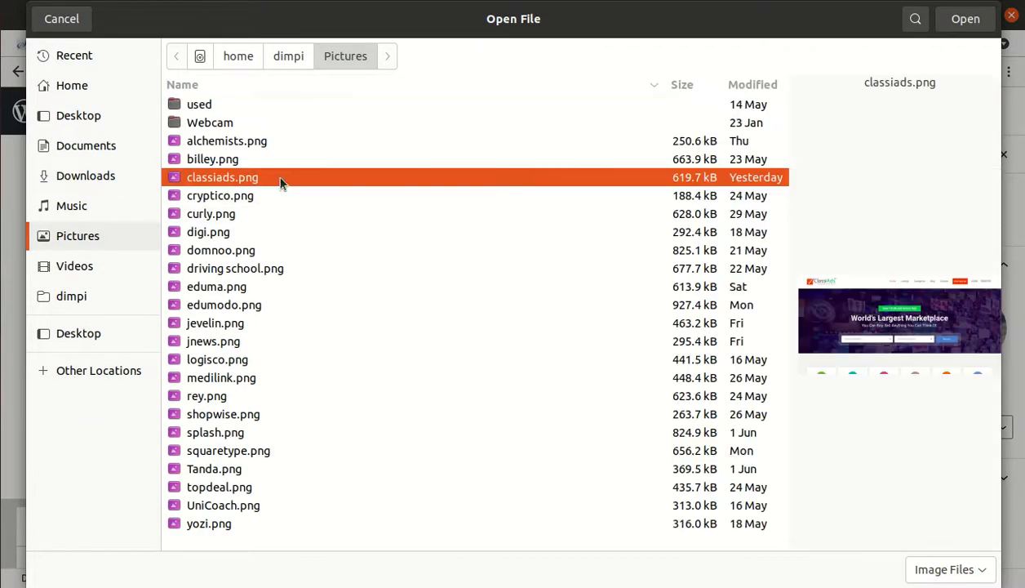
{"action": "left_click", "coordinate": [287, 195]}
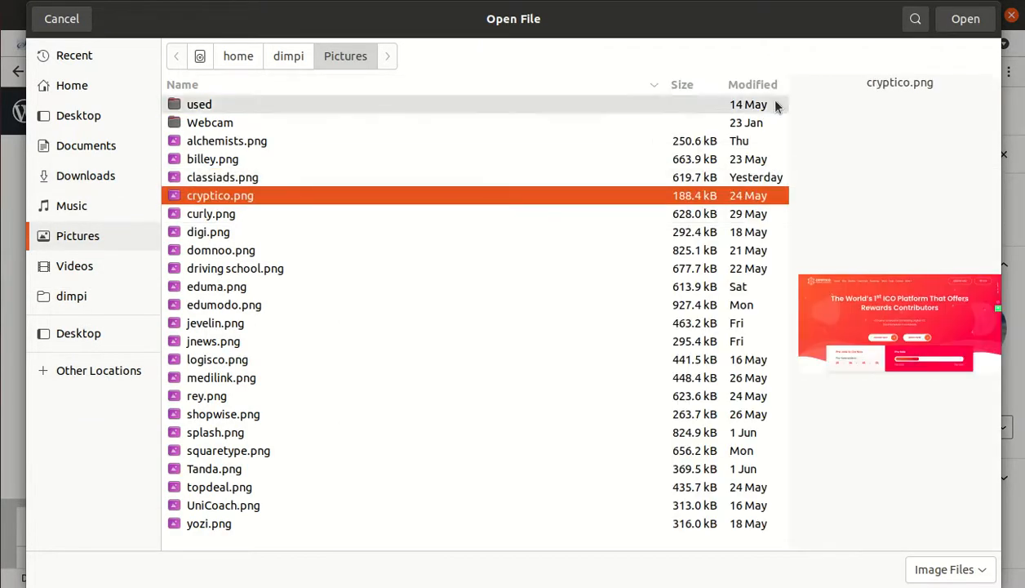
{"action": "left_click", "coordinate": [965, 20]}
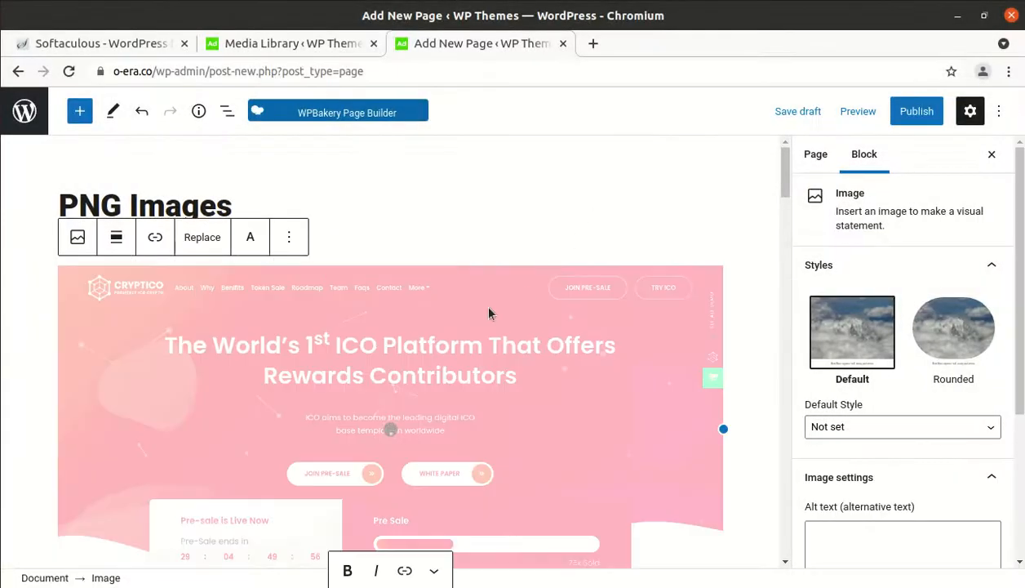
Add a second Image block below the Cryptico image and upload curly.png from the Pictures folder into it.
{"action": "scroll", "coordinate": [495, 327], "scroll_direction": "down", "scroll_amount": 2}
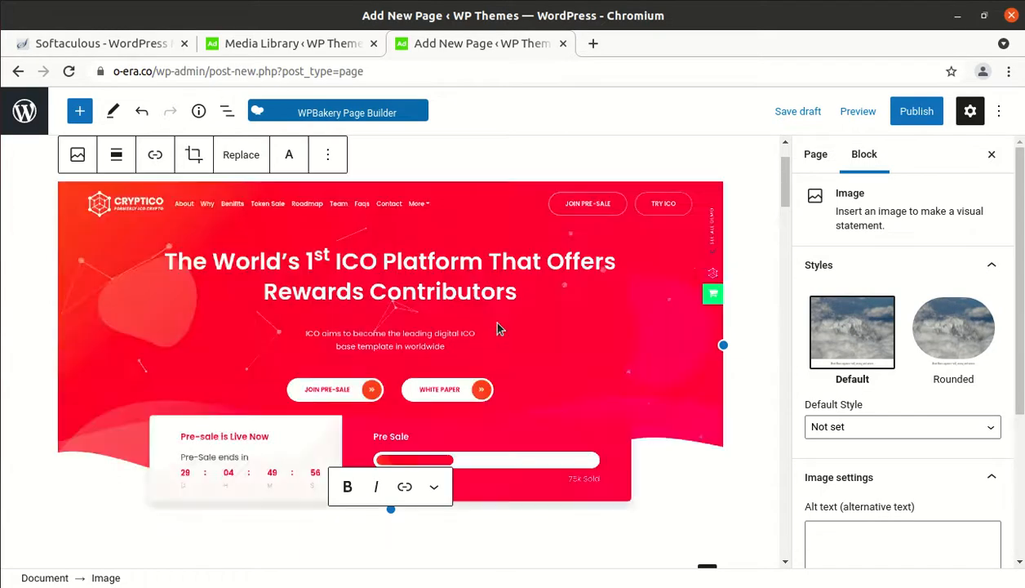
{"action": "scroll", "coordinate": [530, 356], "scroll_direction": "down", "scroll_amount": 3}
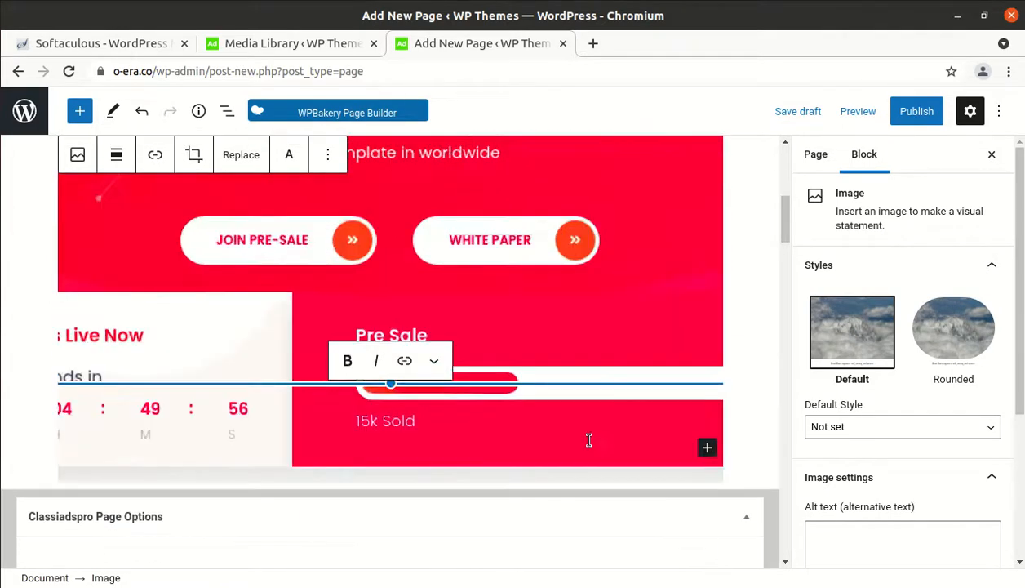
{"action": "left_click", "coordinate": [707, 449]}
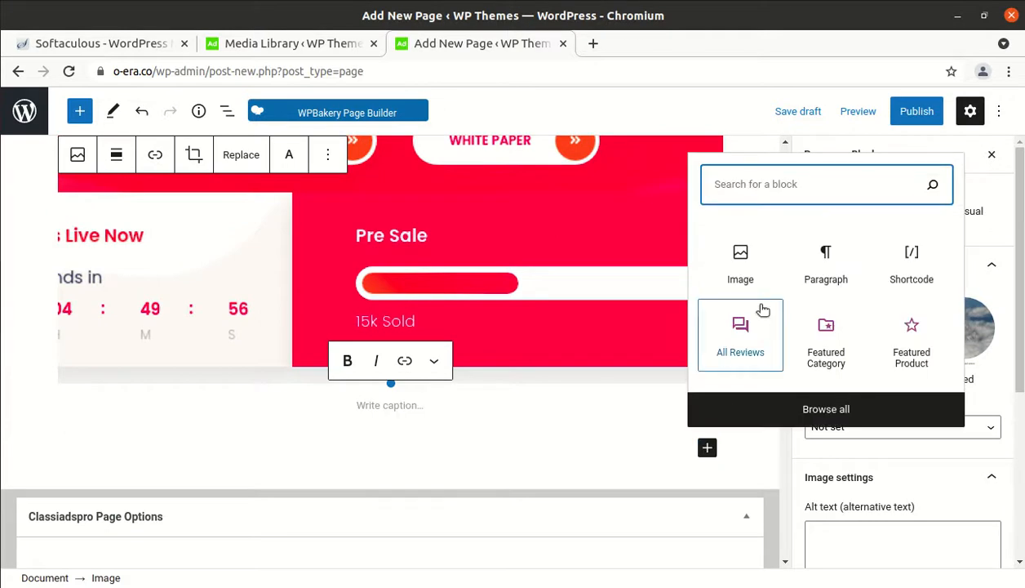
{"action": "left_click", "coordinate": [744, 274]}
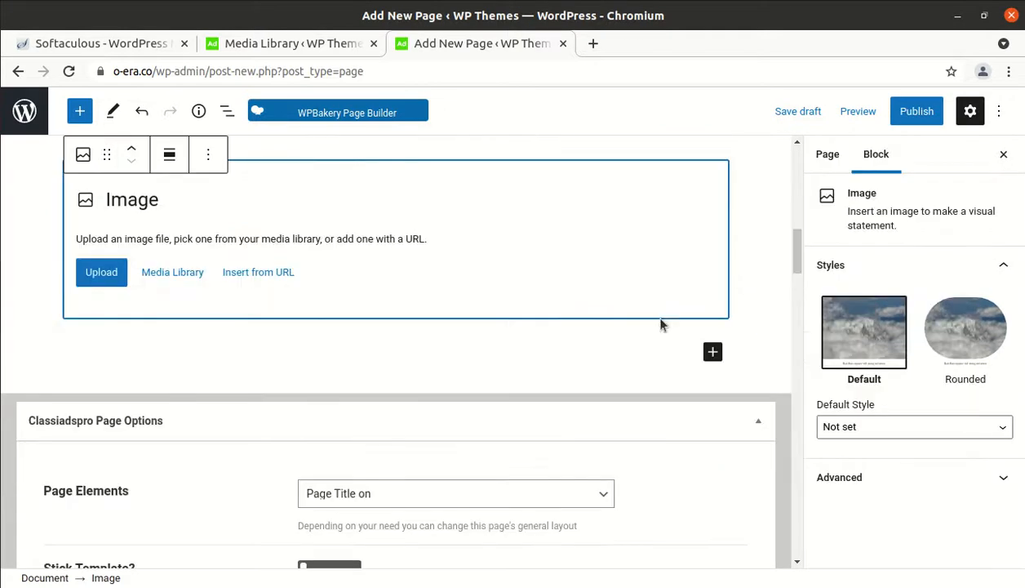
{"action": "left_click", "coordinate": [114, 276]}
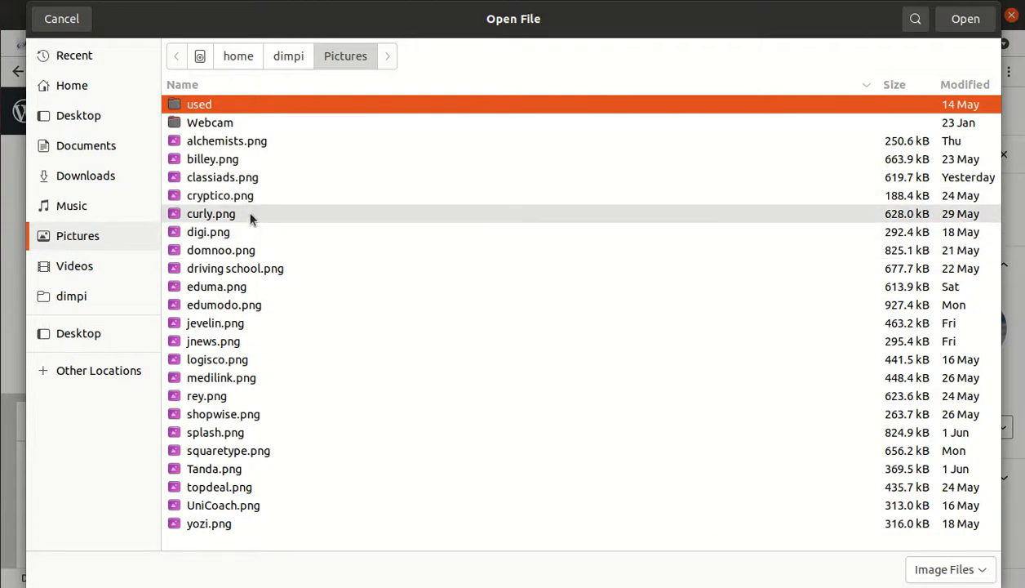
{"action": "left_click", "coordinate": [251, 217]}
{"action": "left_click", "coordinate": [966, 19]}
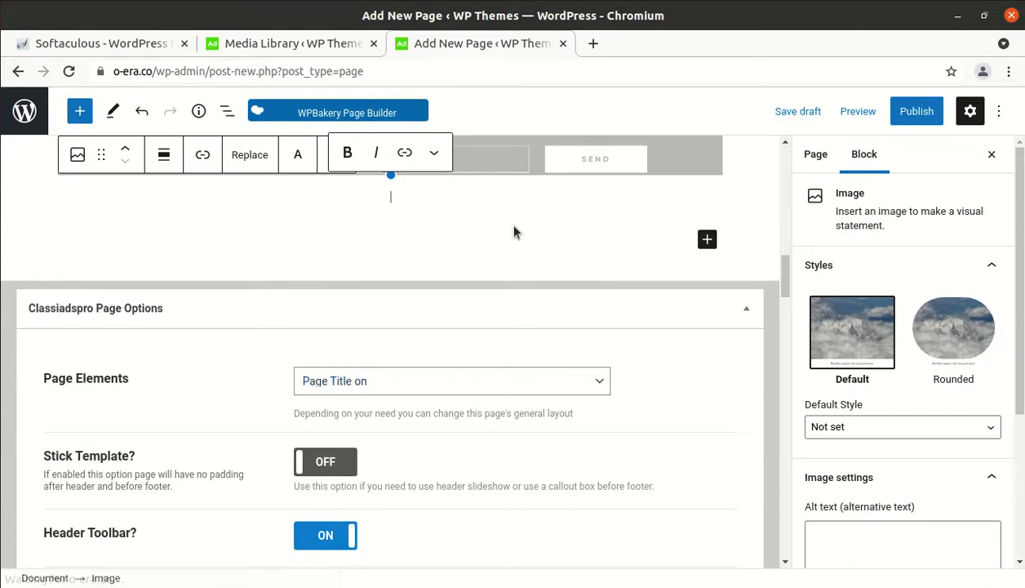
Look over the inserted Curly image and publish the PNG Images page.
{"action": "left_click", "coordinate": [469, 231]}
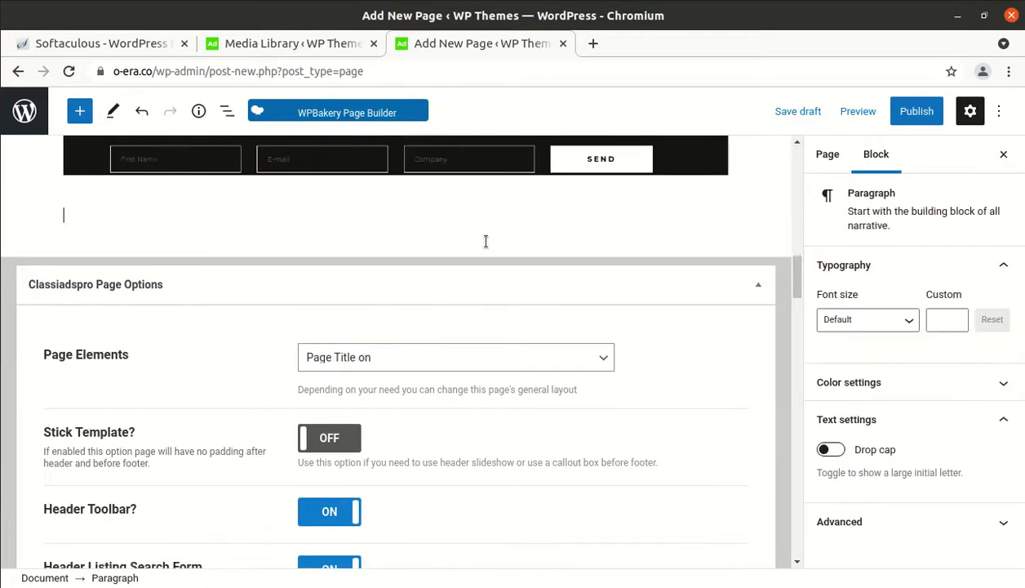
{"action": "scroll", "coordinate": [488, 244], "scroll_direction": "up", "scroll_amount": 5}
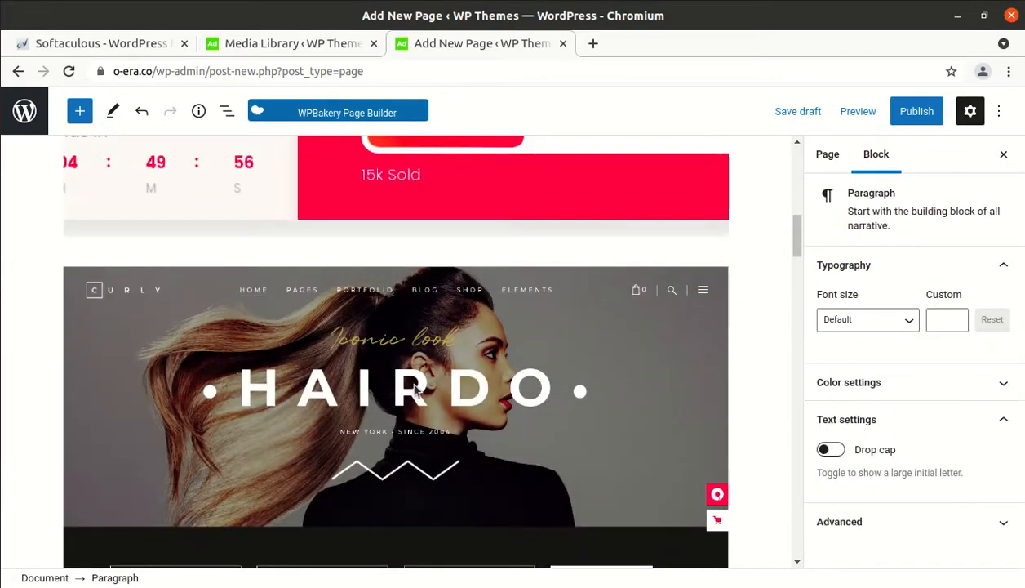
{"action": "scroll", "coordinate": [405, 377], "scroll_direction": "down", "scroll_amount": 1}
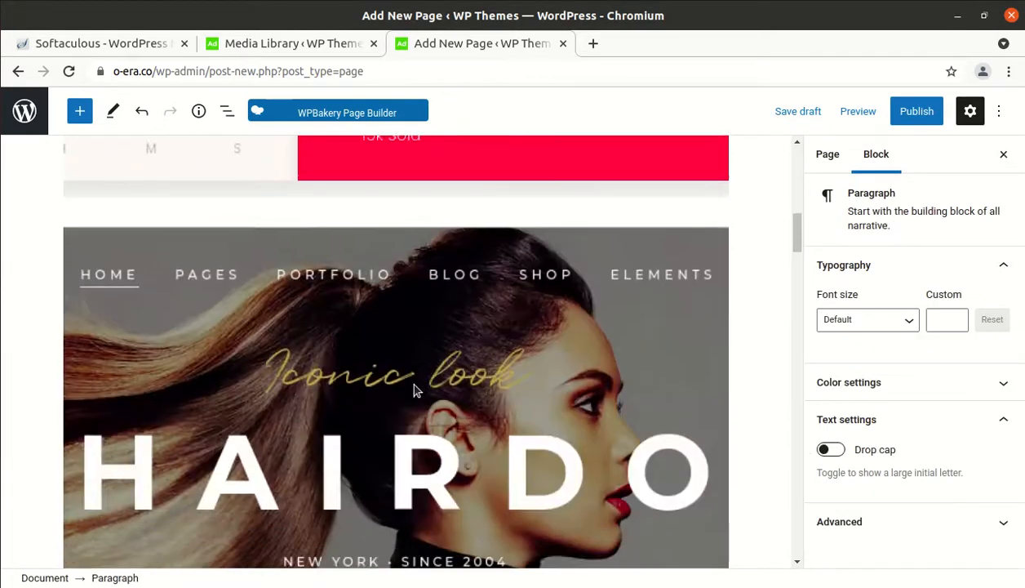
{"action": "left_click", "coordinate": [907, 120]}
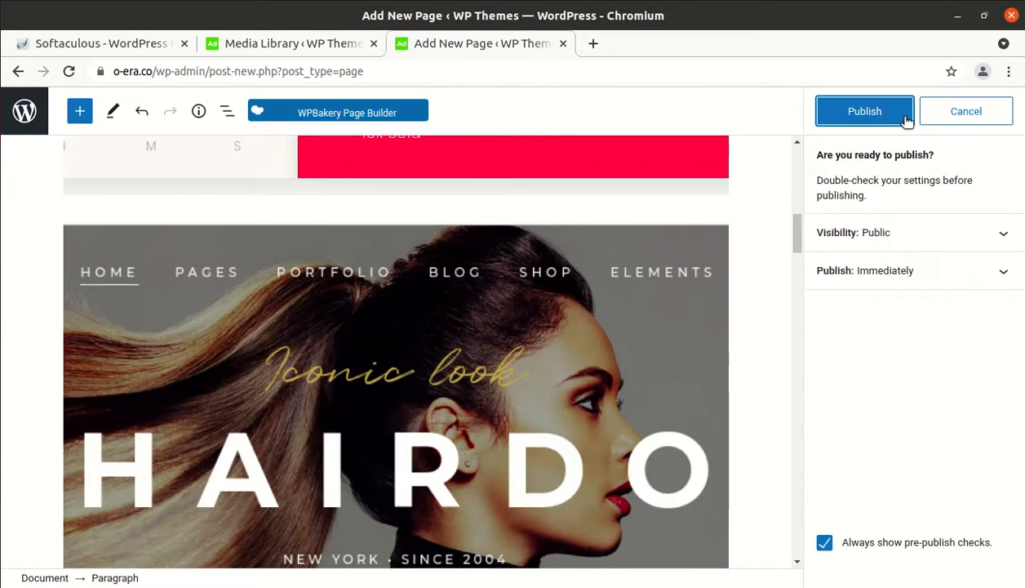
{"action": "left_click", "coordinate": [898, 120]}
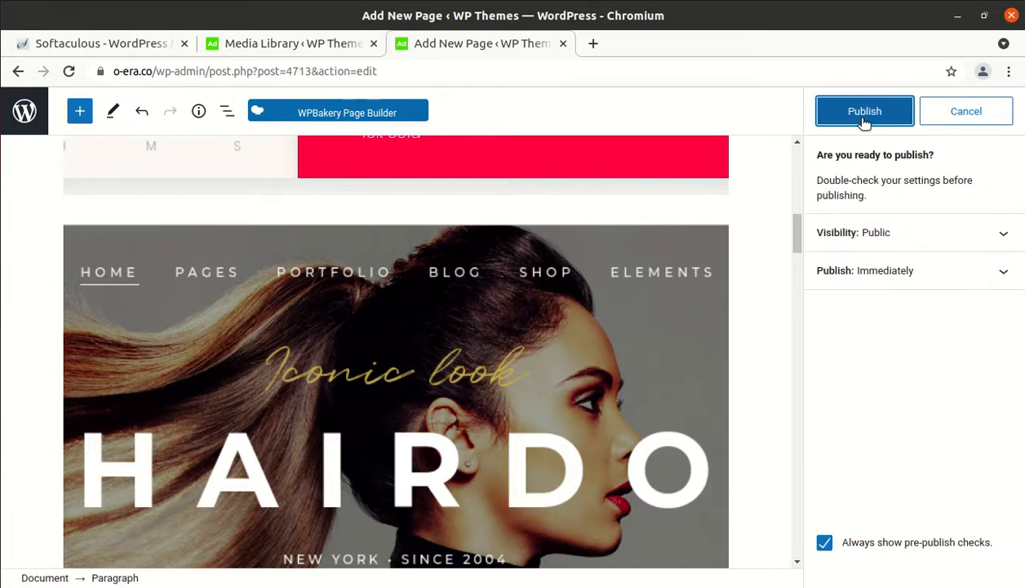
{"action": "left_click", "coordinate": [865, 120]}
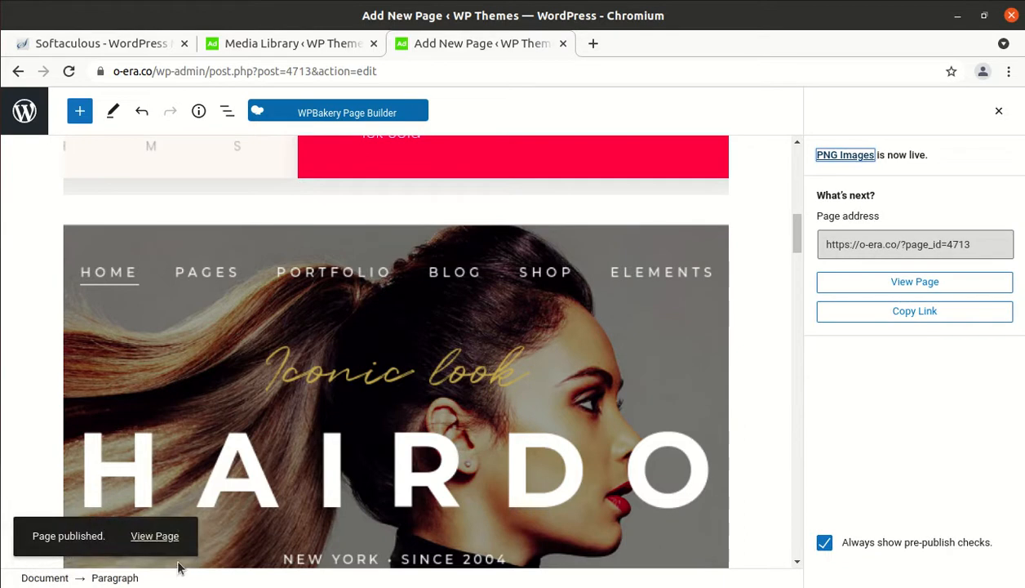
View the published PNG Images page and look through both images on it.
{"action": "left_click", "coordinate": [164, 539]}
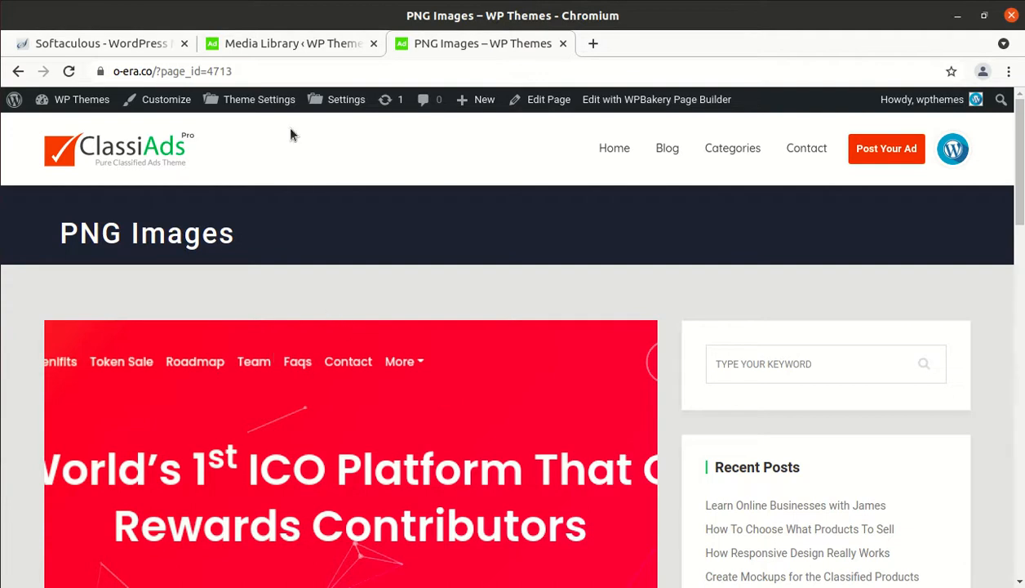
{"action": "scroll", "coordinate": [351, 412], "scroll_direction": "down", "scroll_amount": 3}
{"action": "scroll", "coordinate": [384, 465], "scroll_direction": "down", "scroll_amount": 4}
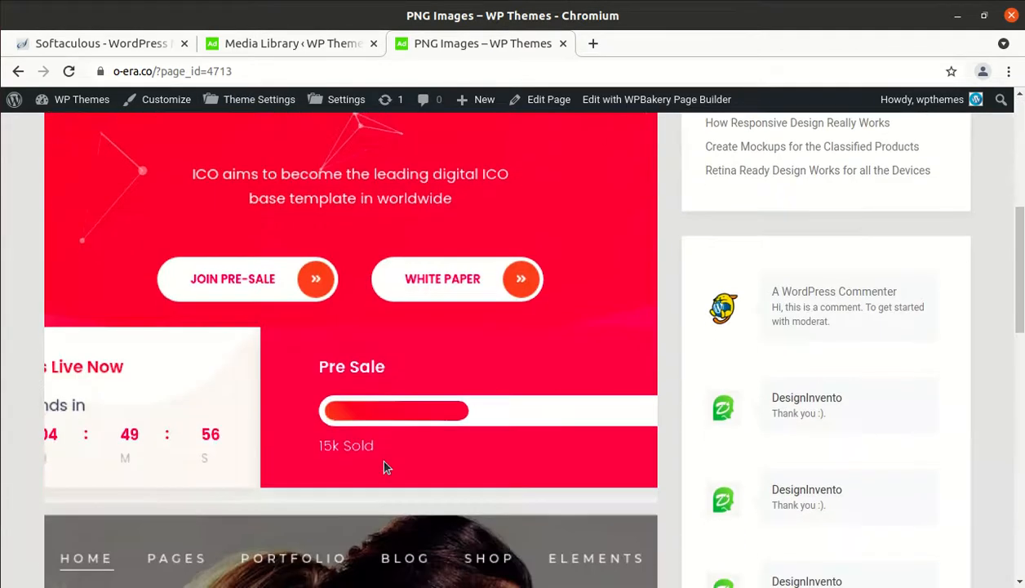
{"action": "scroll", "coordinate": [393, 416], "scroll_direction": "down", "scroll_amount": 3}
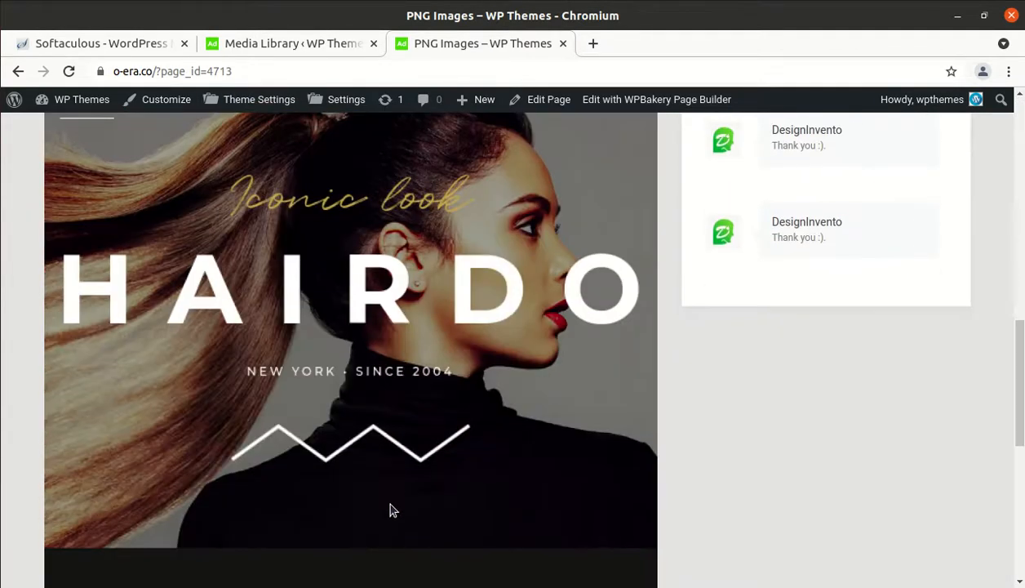
{"action": "scroll", "coordinate": [389, 506], "scroll_direction": "down", "scroll_amount": 3}
{"action": "scroll", "coordinate": [420, 425], "scroll_direction": "up", "scroll_amount": 15}
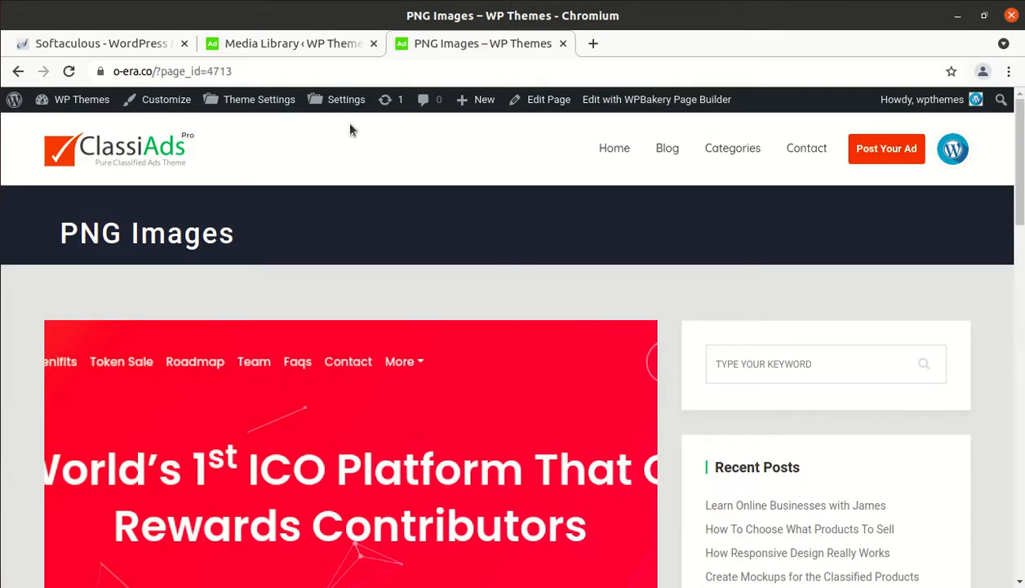
Close the motorcycle photo's details, reload the Media Library and check the uploaded cryptico.png's attachment details.
{"action": "left_click", "coordinate": [319, 44]}
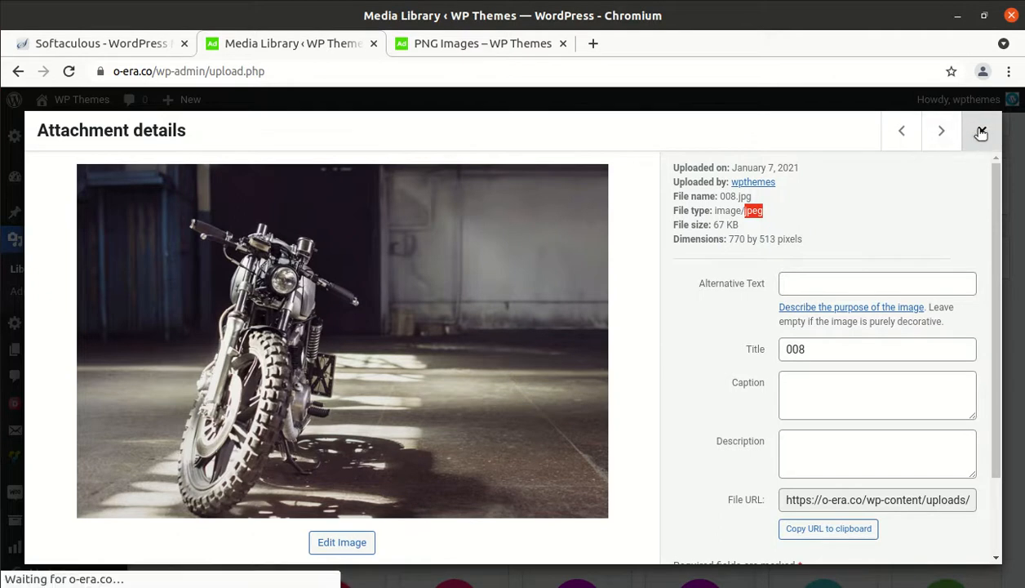
{"action": "left_click", "coordinate": [982, 131]}
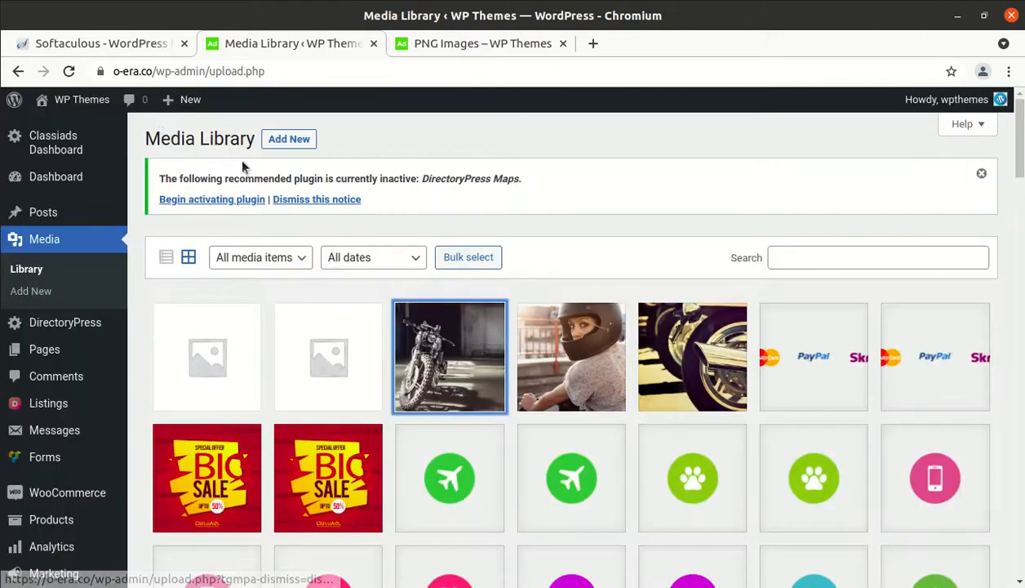
{"action": "left_click", "coordinate": [68, 71]}
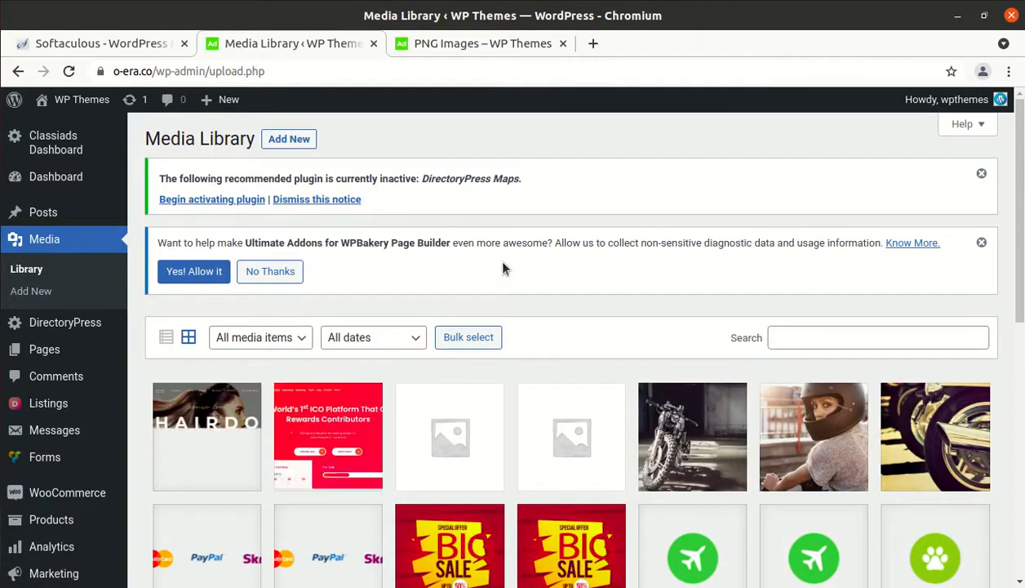
{"action": "left_click", "coordinate": [346, 429]}
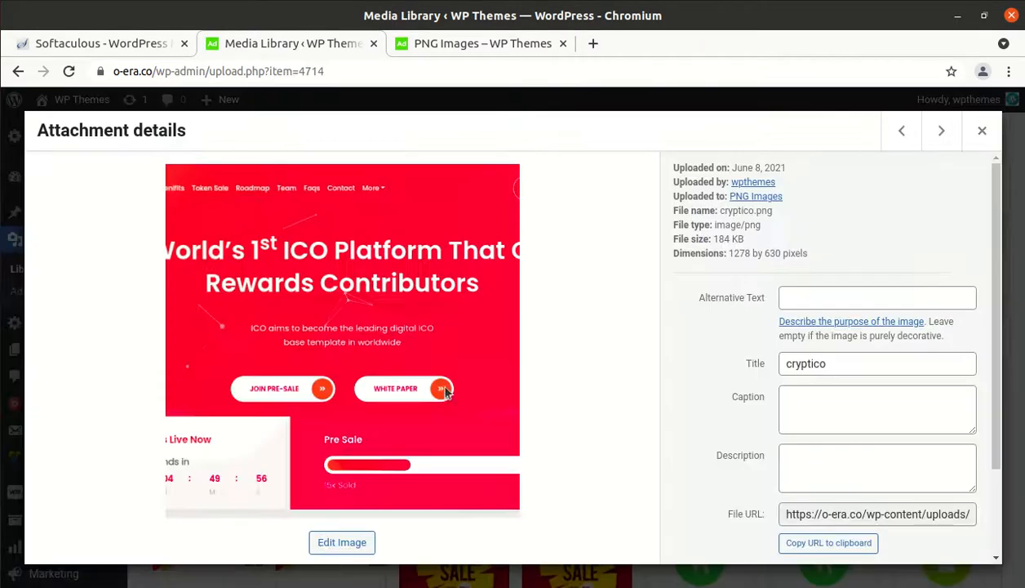
{"action": "left_click_drag", "start_coordinate": [780, 213], "coordinate": [707, 213]}
{"action": "left_click", "coordinate": [982, 130]}
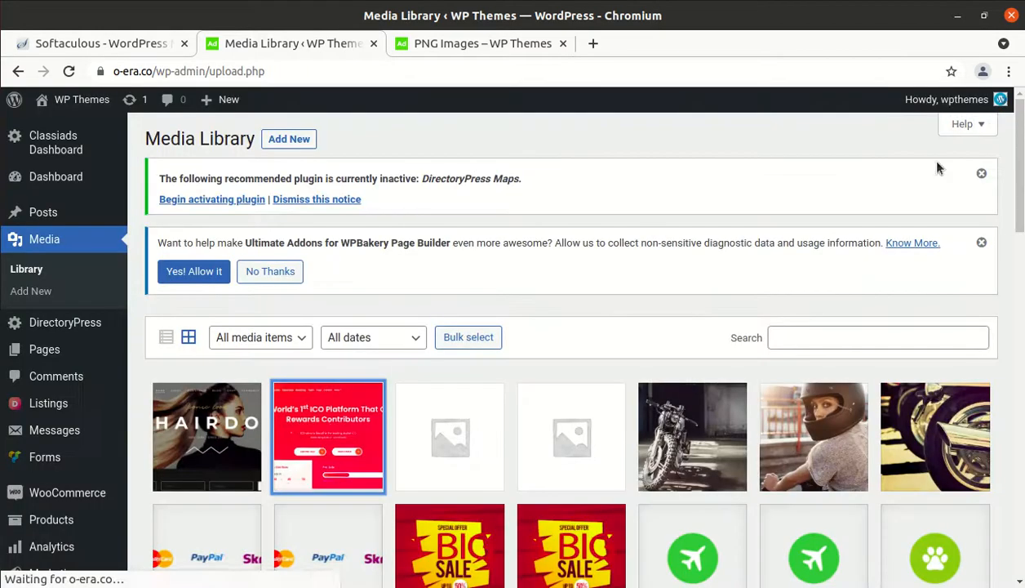
Check the file type in the uploaded curly.png's attachment details, and return to the Media Library thumbnails.
{"action": "left_click", "coordinate": [231, 445]}
{"action": "left_click_drag", "start_coordinate": [761, 225], "coordinate": [710, 225]}
{"action": "left_click", "coordinate": [982, 130]}
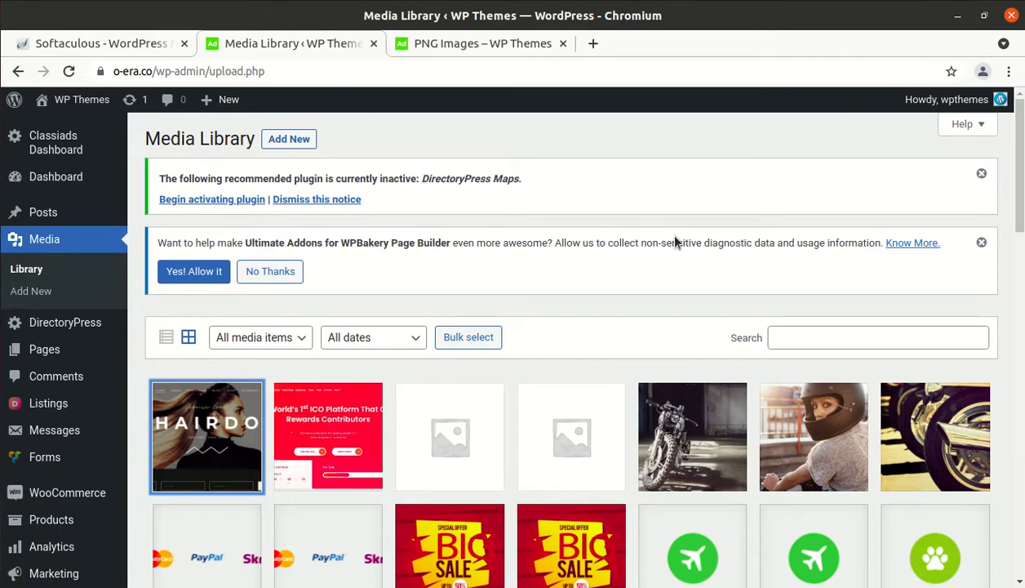
{"action": "scroll", "coordinate": [624, 318], "scroll_direction": "down", "scroll_amount": 3}
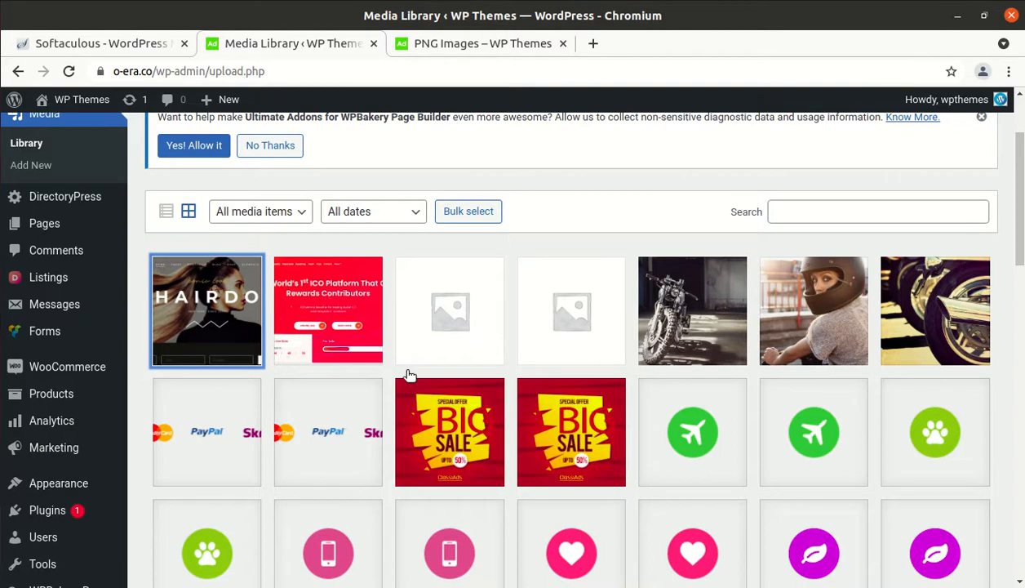
Search the WordPress plugin directory for "png to jpg".
{"action": "mouse_move", "coordinate": [75, 500]}
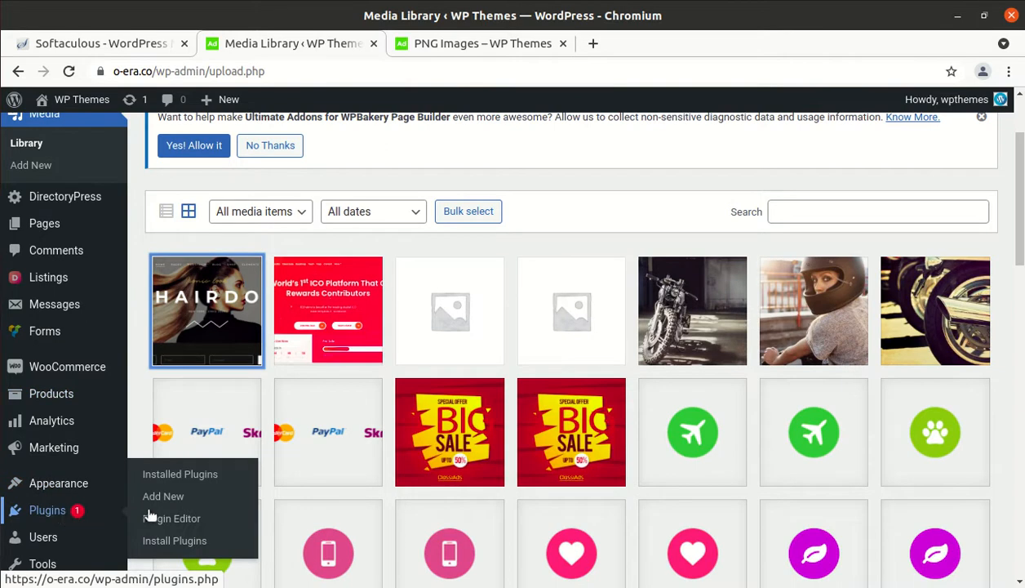
{"action": "left_click", "coordinate": [167, 504]}
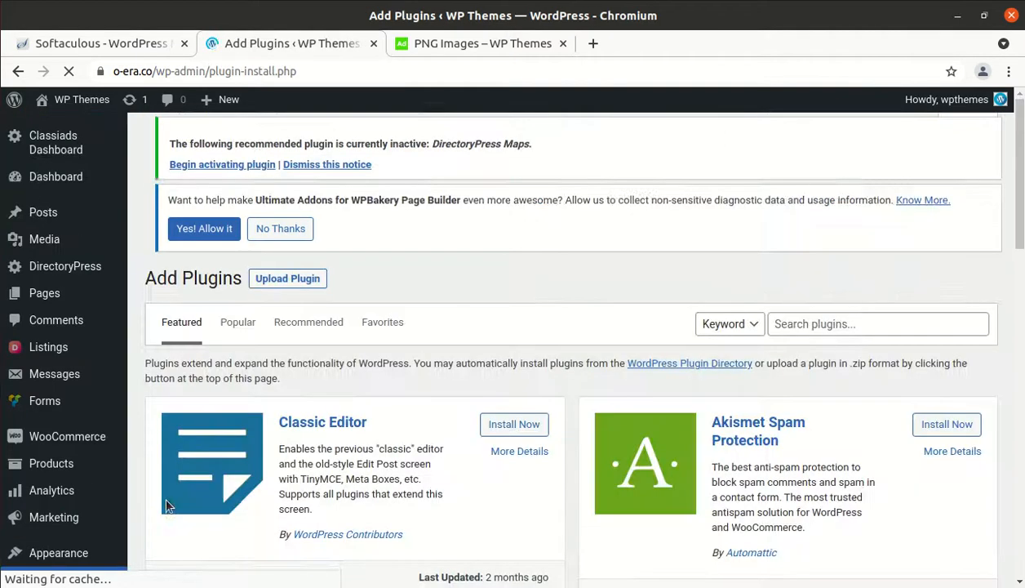
{"action": "left_click", "coordinate": [786, 327]}
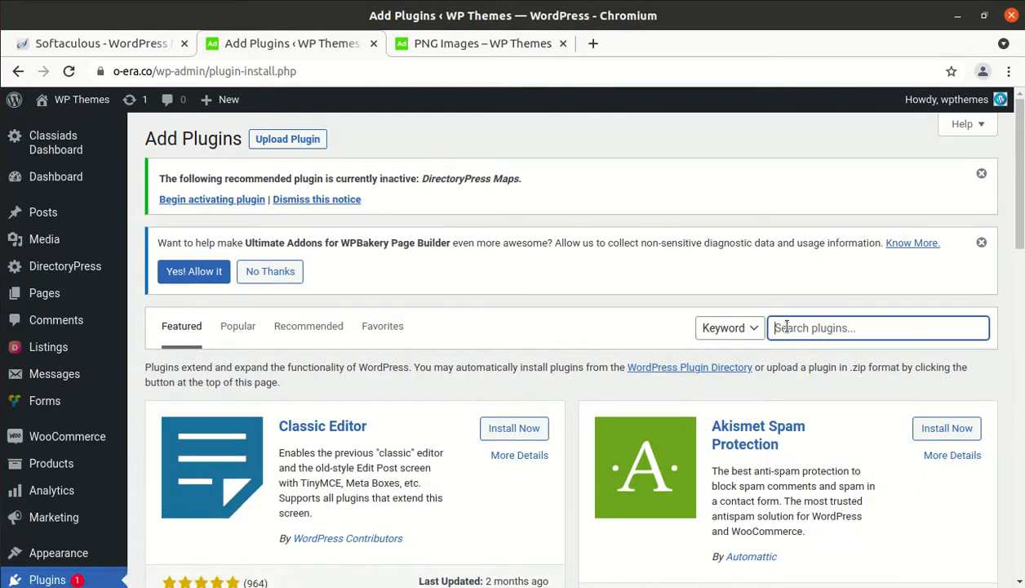
{"action": "type", "text": "png to "}
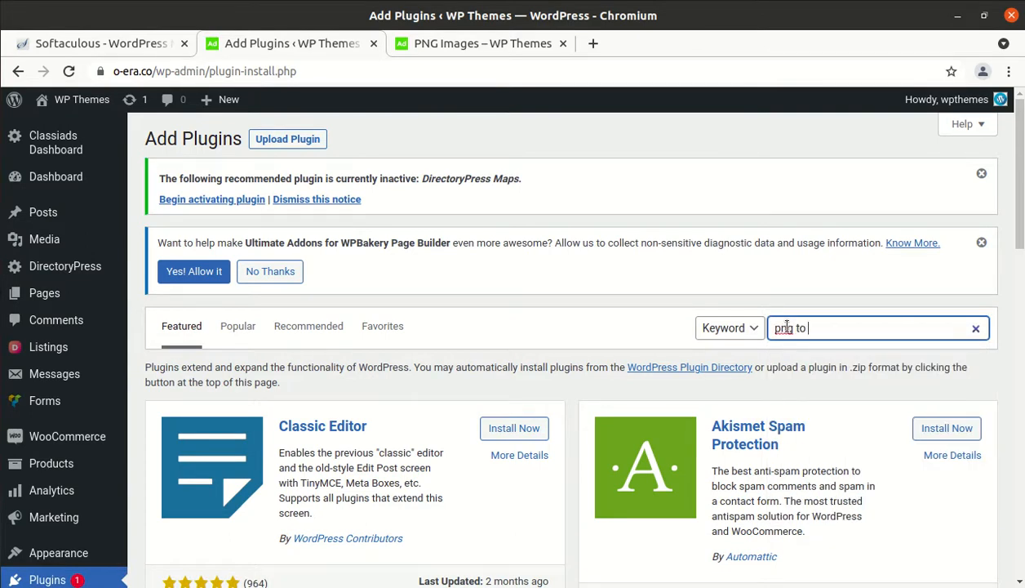
{"action": "type", "text": "g"}
{"action": "key", "text": "BackSpace"}
{"action": "type", "text": "jpg"}
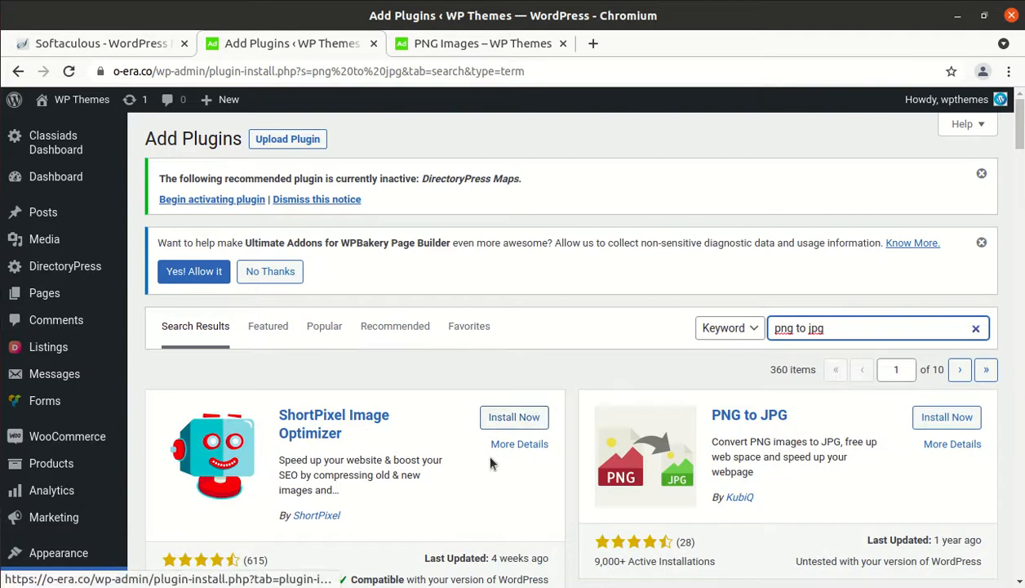
Examine the PNG to JPG plugin's author and update date, and look through the other image plugins in the search results.
{"action": "scroll", "coordinate": [397, 497], "scroll_direction": "down", "scroll_amount": 2}
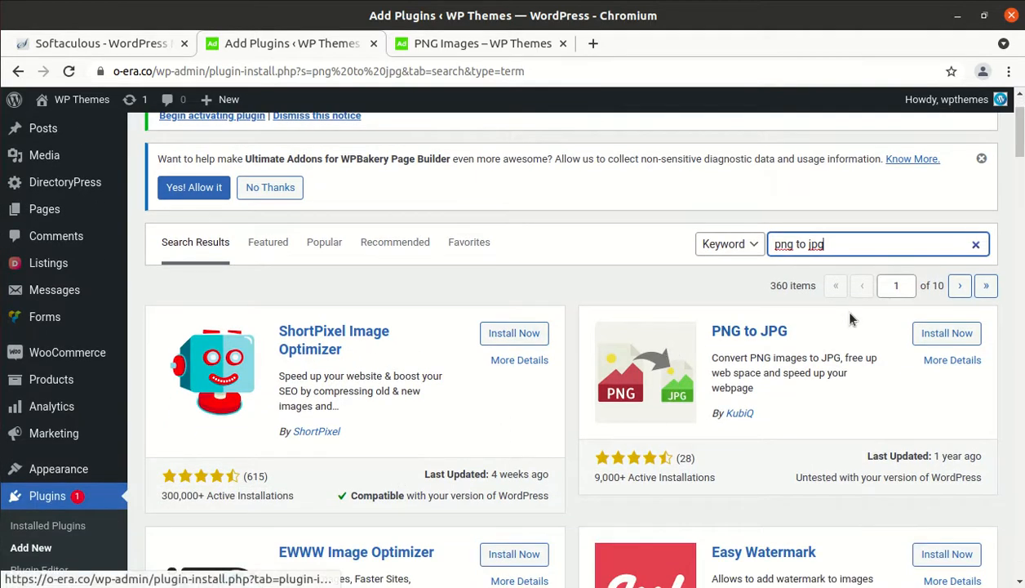
{"action": "left_click_drag", "start_coordinate": [804, 329], "coordinate": [701, 325]}
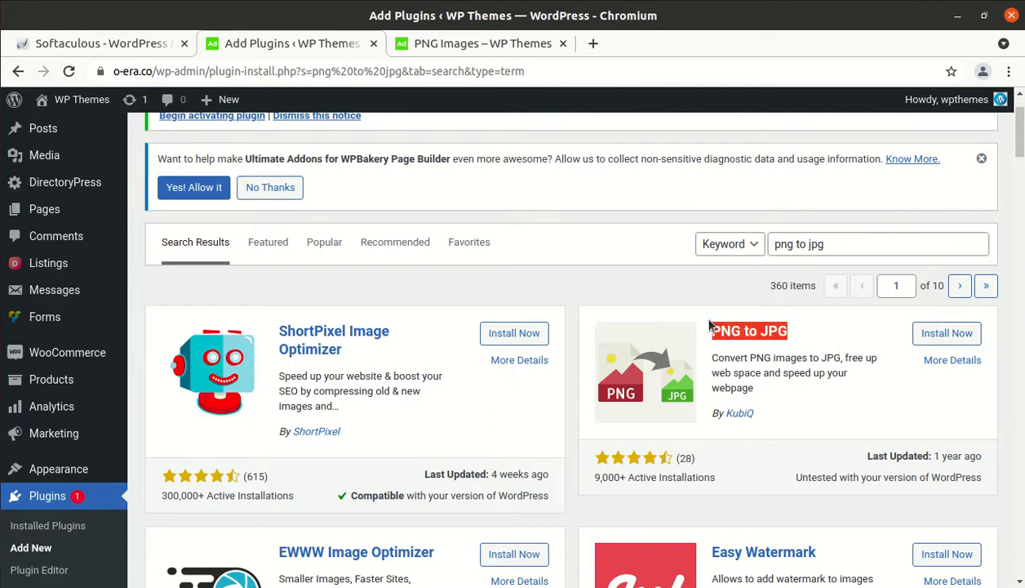
{"action": "left_click", "coordinate": [788, 424]}
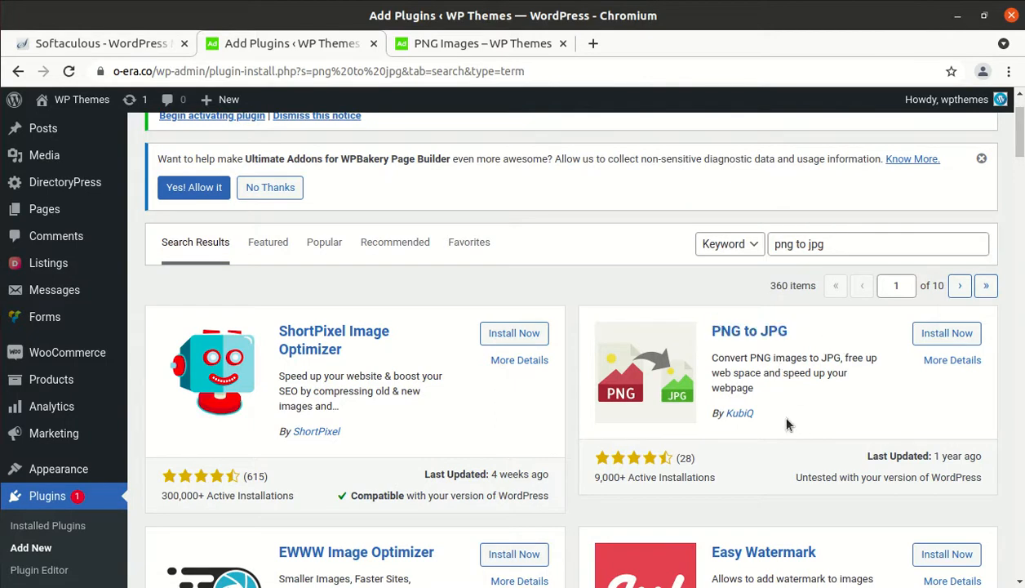
{"action": "left_click_drag", "start_coordinate": [762, 417], "coordinate": [723, 414]}
{"action": "left_click_drag", "start_coordinate": [868, 458], "coordinate": [970, 466]}
{"action": "scroll", "coordinate": [702, 429], "scroll_direction": "down", "scroll_amount": 2}
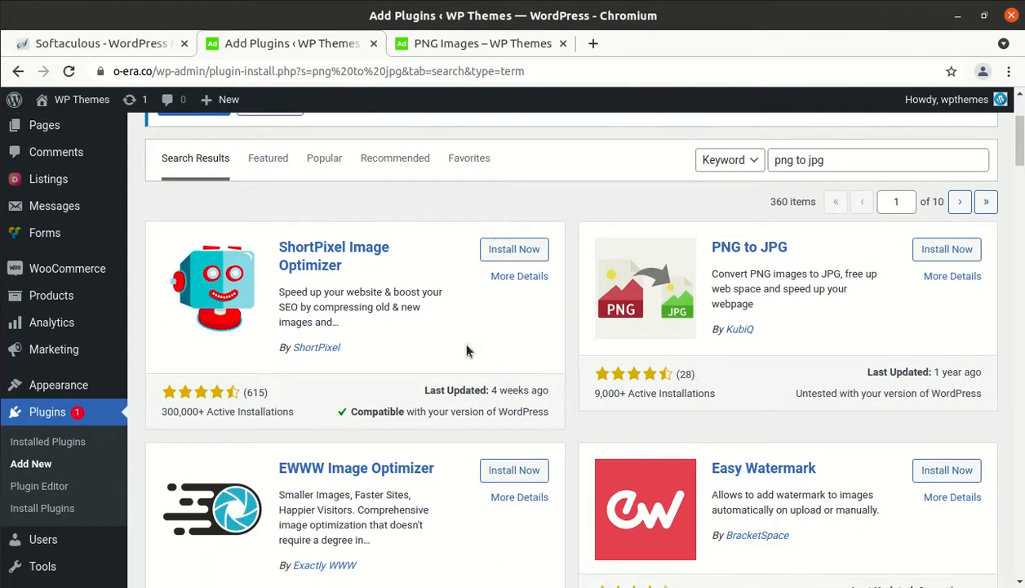
{"action": "scroll", "coordinate": [461, 346], "scroll_direction": "down", "scroll_amount": 4}
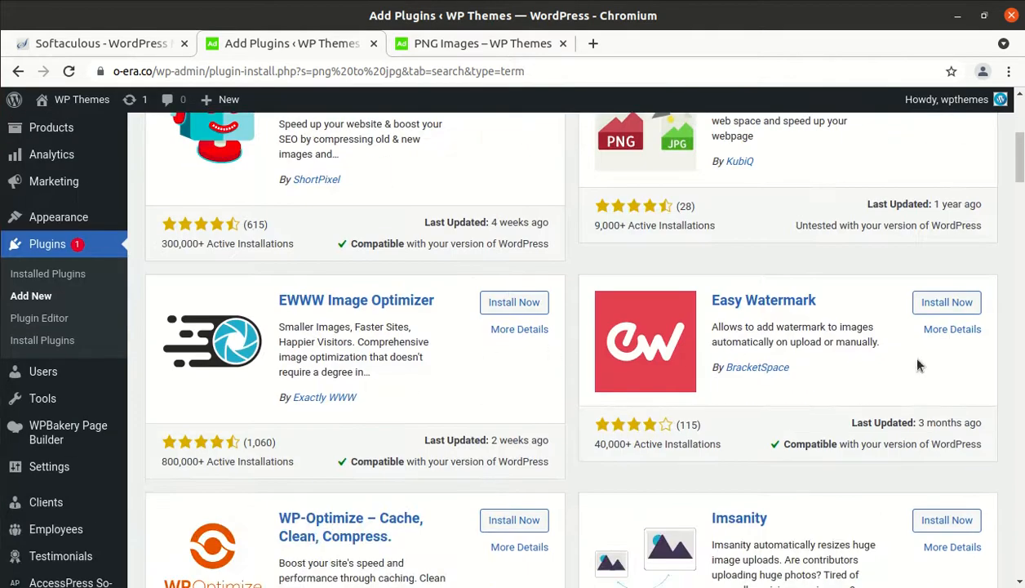
{"action": "scroll", "coordinate": [798, 410], "scroll_direction": "down", "scroll_amount": 2}
{"action": "scroll", "coordinate": [477, 474], "scroll_direction": "up", "scroll_amount": 6}
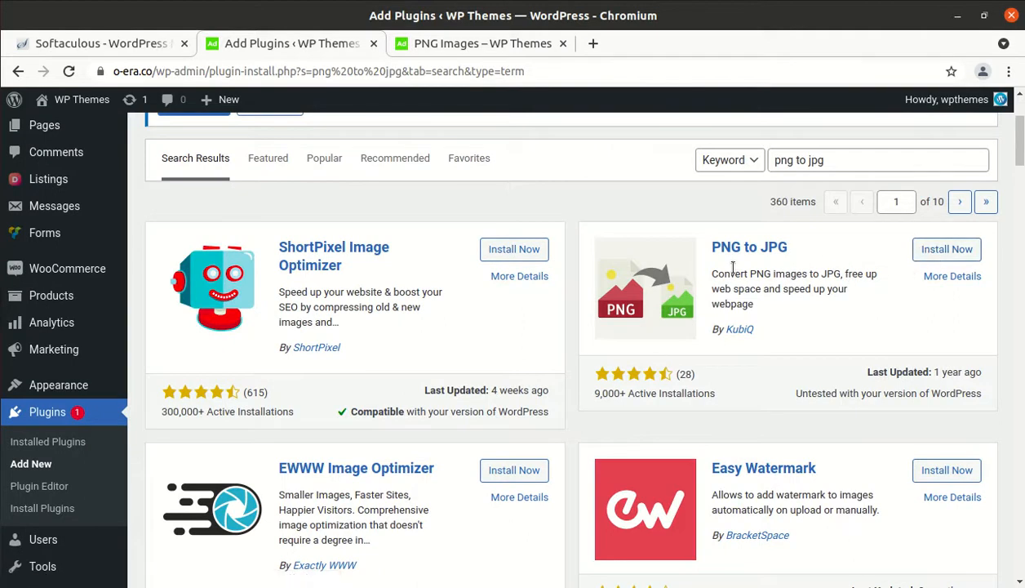
Install and activate the PNG to JPG plugin by KubiQ.
{"action": "left_click", "coordinate": [929, 255]}
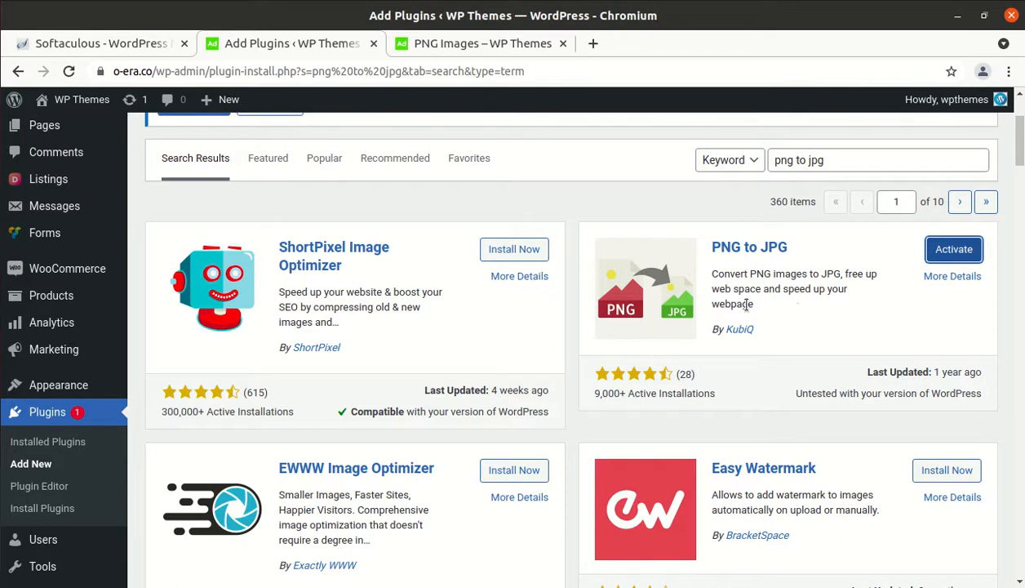
{"action": "left_click_drag", "start_coordinate": [764, 304], "coordinate": [723, 289]}
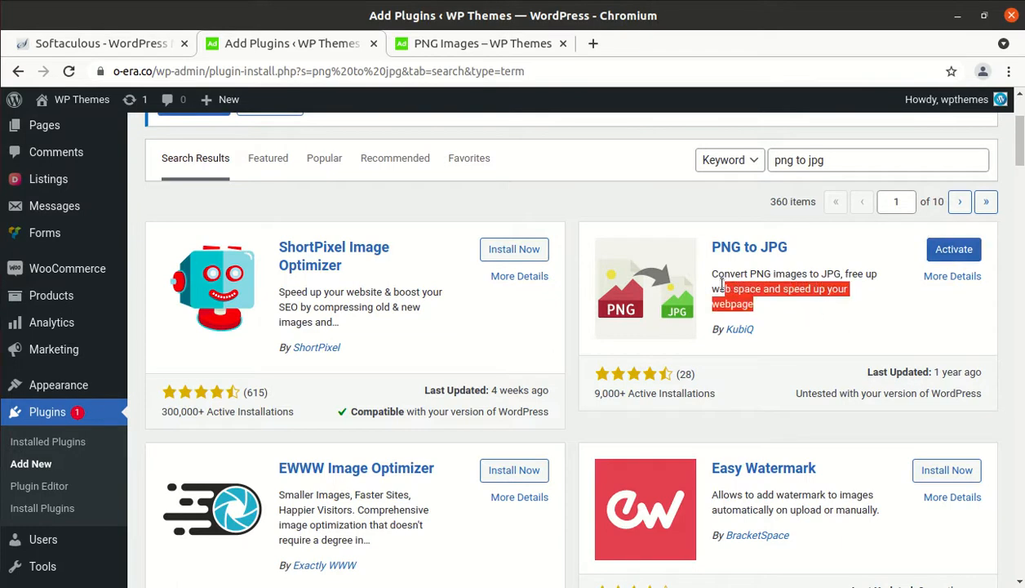
{"action": "left_click", "coordinate": [772, 307]}
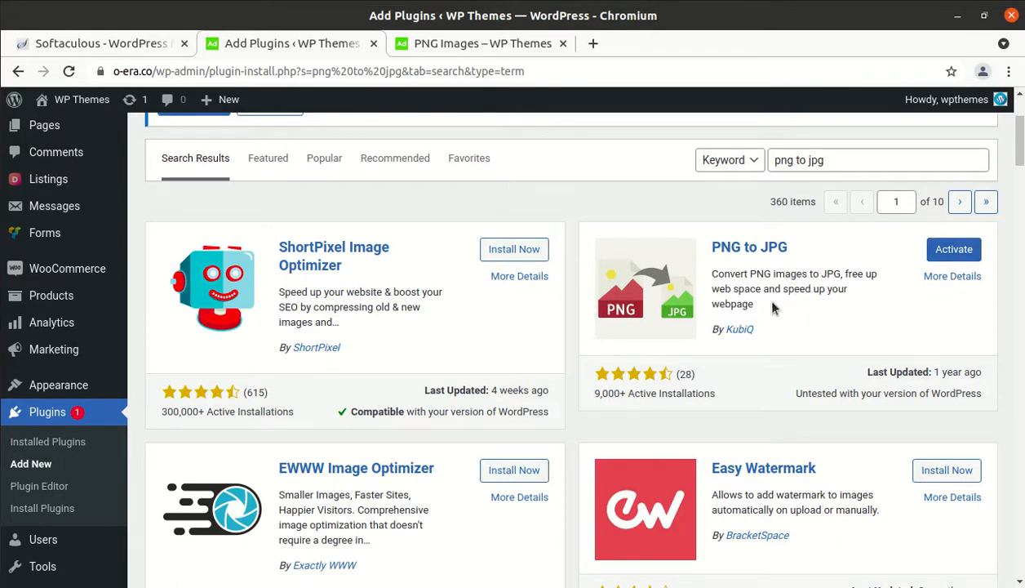
{"action": "left_click", "coordinate": [954, 253]}
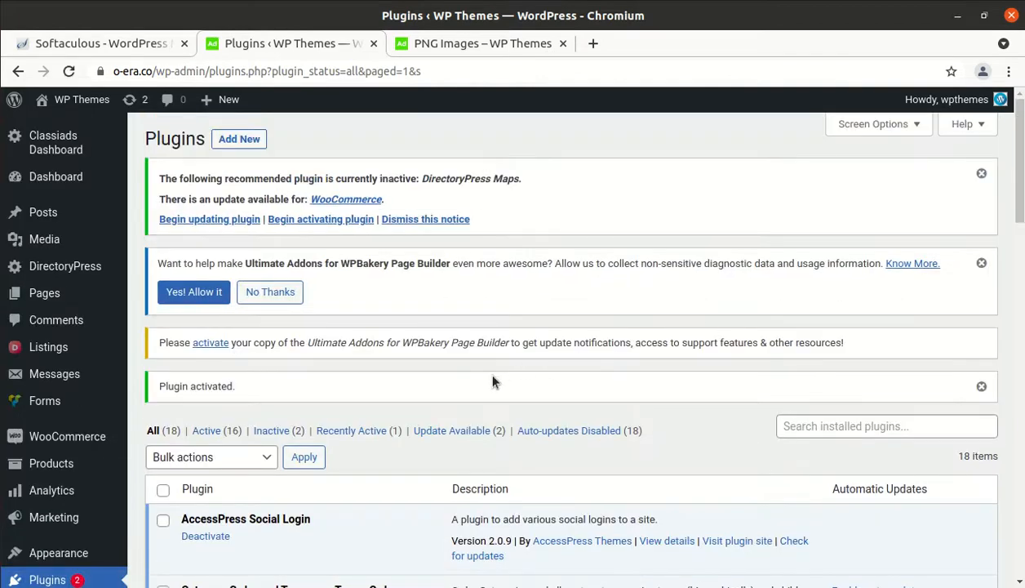
Find PNG to JPG among the installed plugins and open its settings.
{"action": "scroll", "coordinate": [400, 412], "scroll_direction": "down", "scroll_amount": 7}
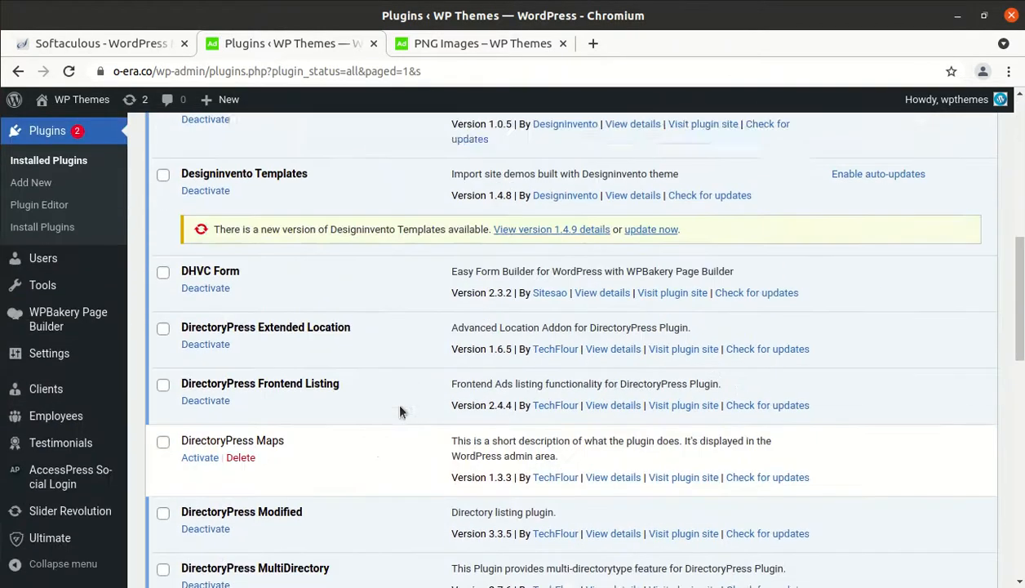
{"action": "scroll", "coordinate": [365, 421], "scroll_direction": "down", "scroll_amount": 6}
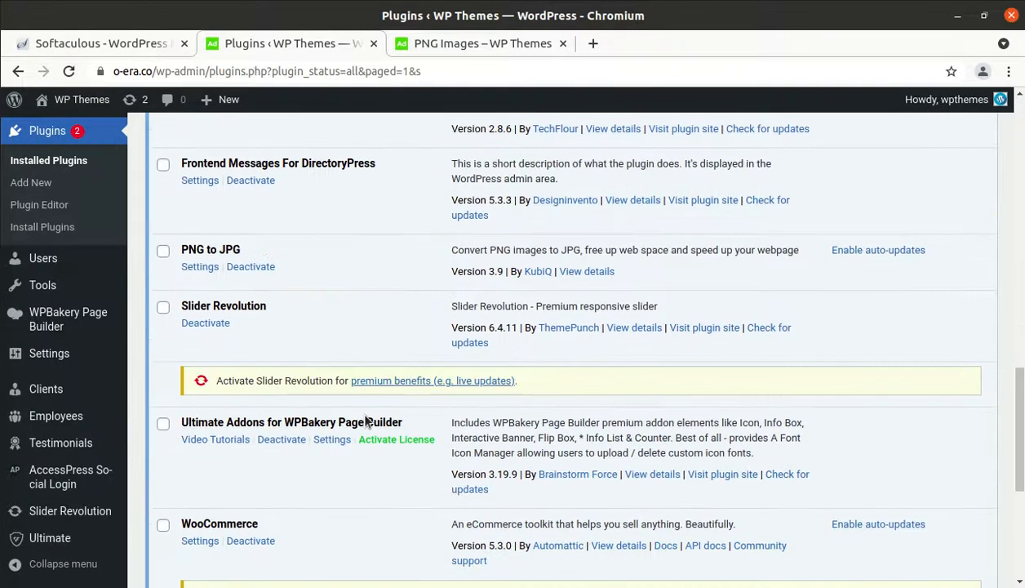
{"action": "left_click", "coordinate": [200, 268]}
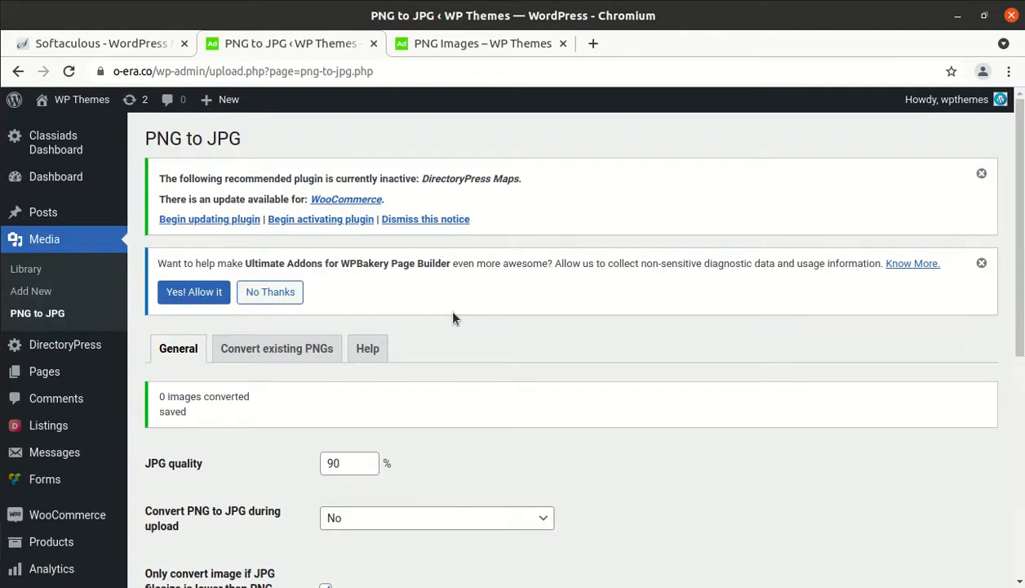
Dismiss the two admin notices shown above the PNG to JPG settings.
{"action": "scroll", "coordinate": [454, 317], "scroll_direction": "down", "scroll_amount": 3}
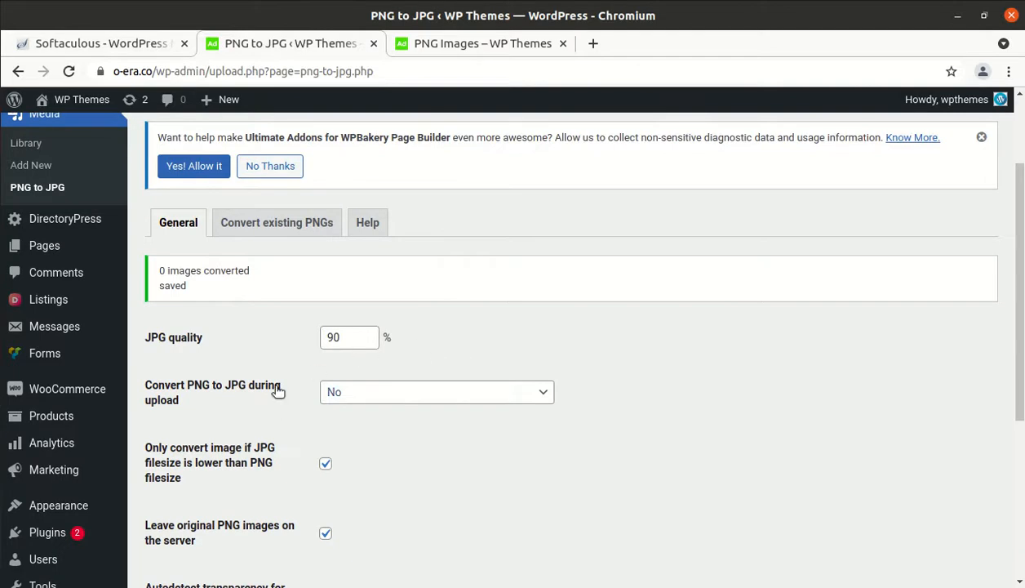
{"action": "scroll", "coordinate": [278, 391], "scroll_direction": "up", "scroll_amount": 2}
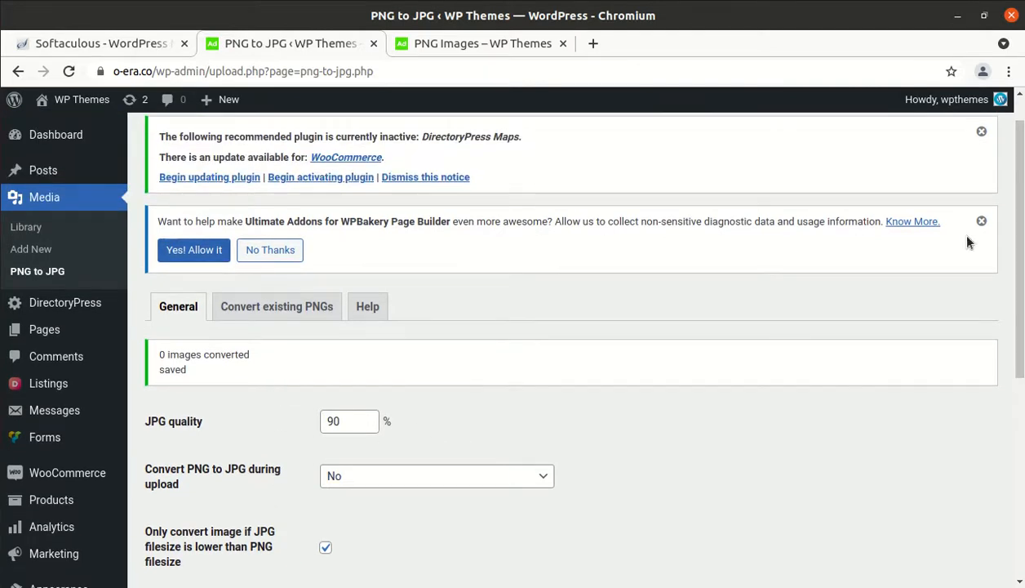
{"action": "left_click", "coordinate": [982, 221]}
{"action": "left_click", "coordinate": [982, 133]}
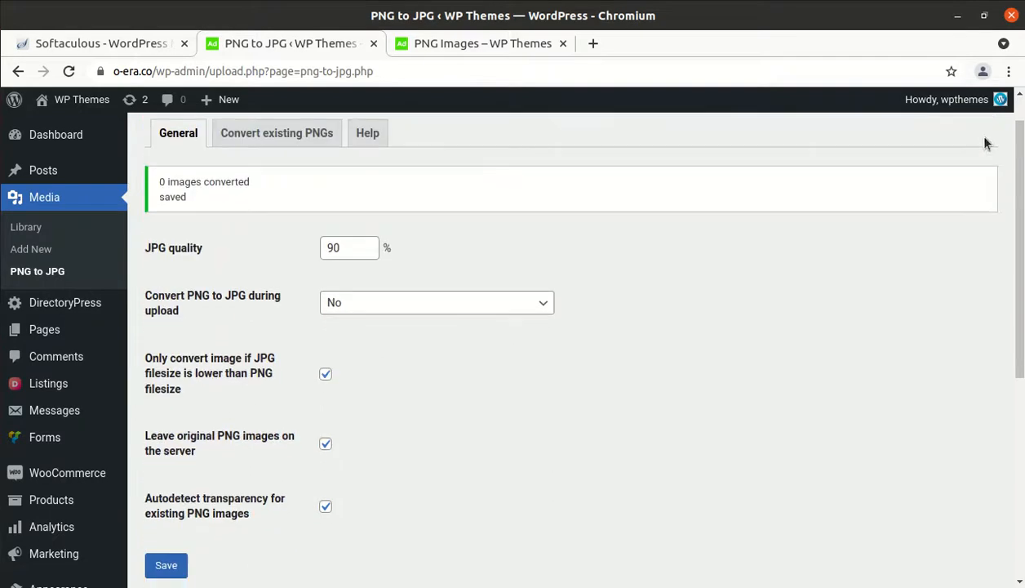
{"action": "scroll", "coordinate": [613, 464], "scroll_direction": "up", "scroll_amount": 1}
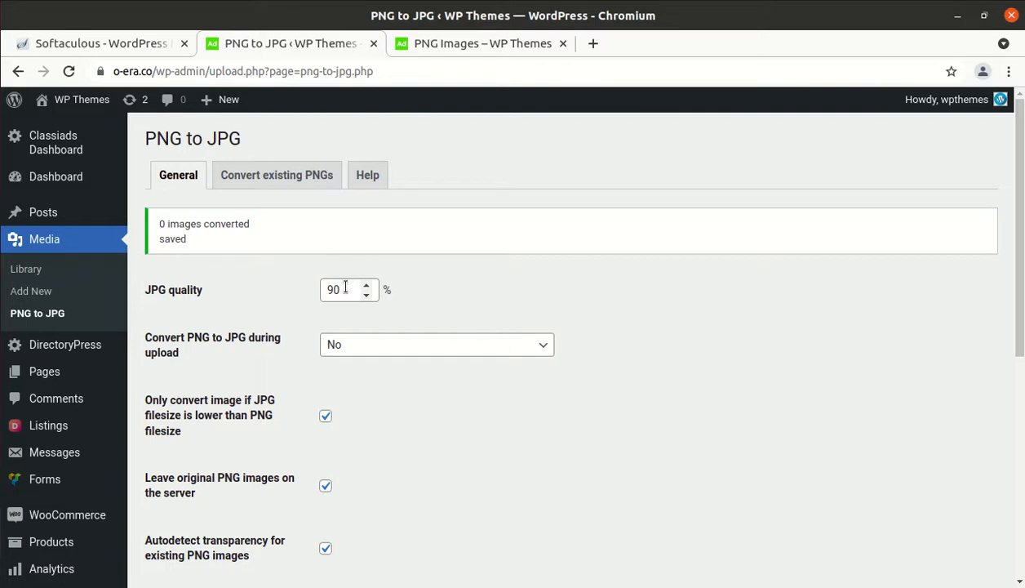
Check the JPG quality setting and the available choices for converting PNG to JPG during upload.
{"action": "left_click_drag", "start_coordinate": [344, 288], "coordinate": [322, 287]}
{"action": "left_click", "coordinate": [460, 283]}
{"action": "left_click_drag", "start_coordinate": [187, 353], "coordinate": [142, 330]}
{"action": "left_click", "coordinate": [214, 362]}
{"action": "left_click", "coordinate": [462, 351]}
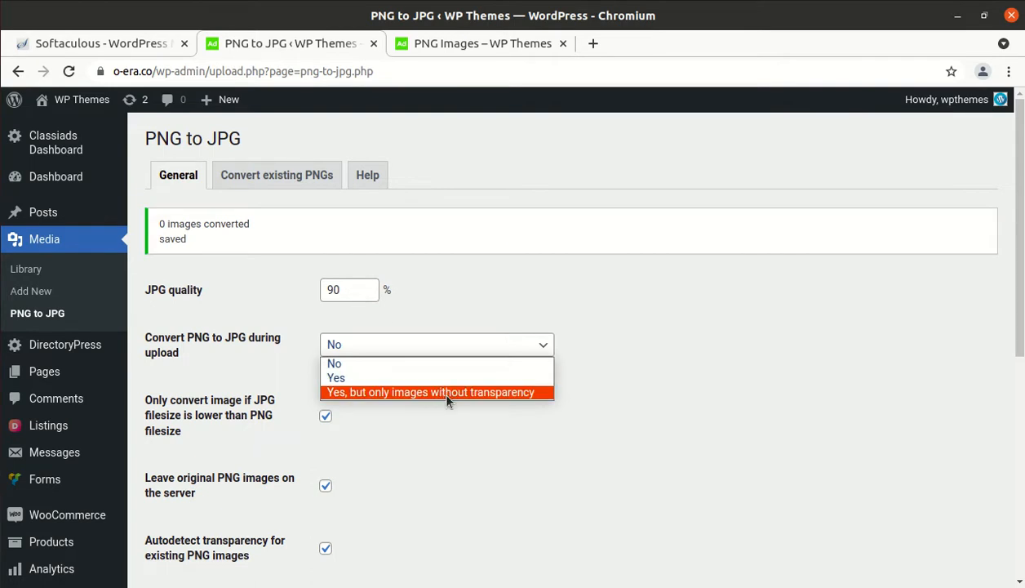
{"action": "left_click", "coordinate": [590, 398]}
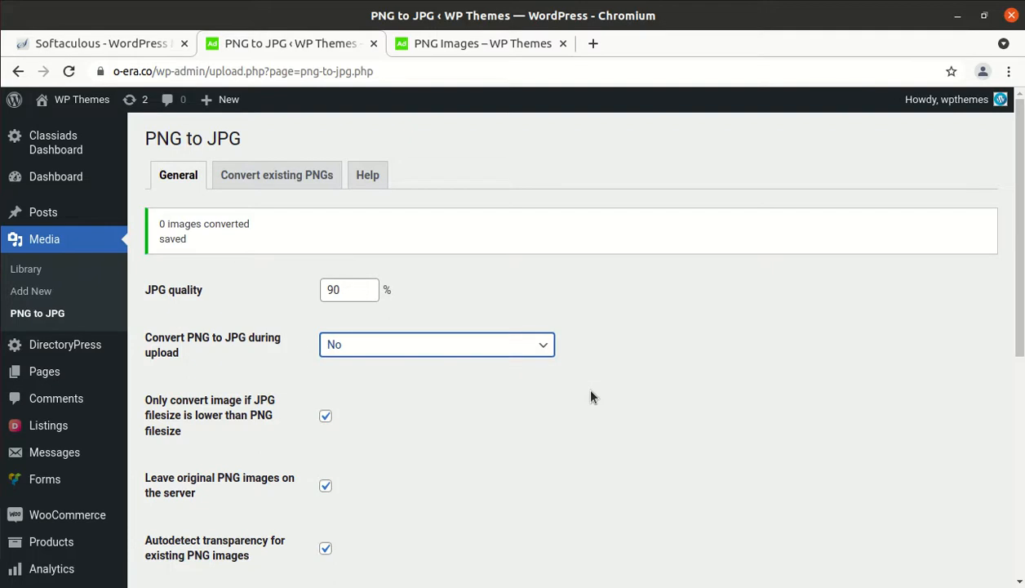
Set PNG to JPG conversion during upload to Yes, after trying the option for only images without transparency.
{"action": "left_click", "coordinate": [392, 353]}
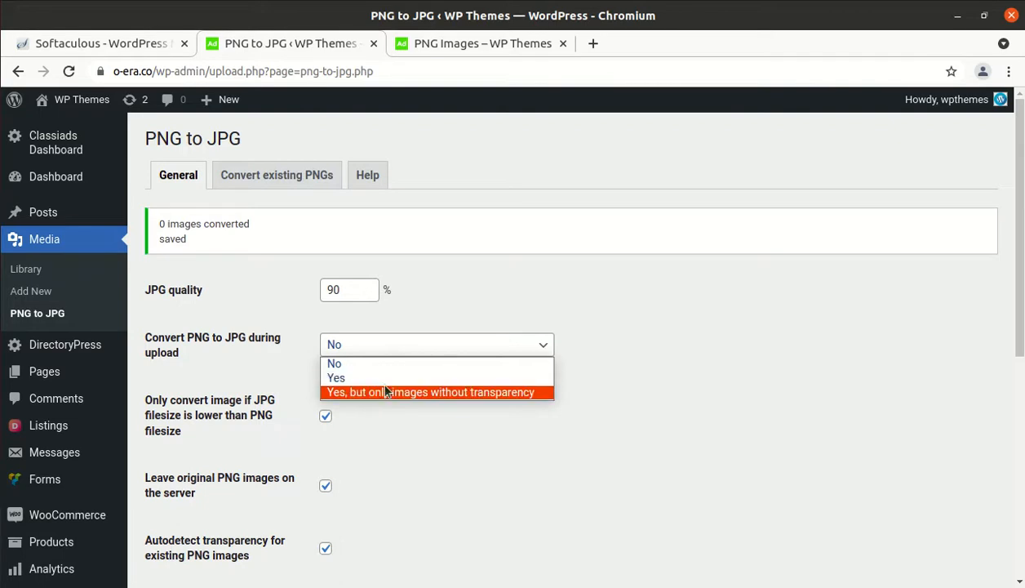
{"action": "left_click", "coordinate": [385, 380]}
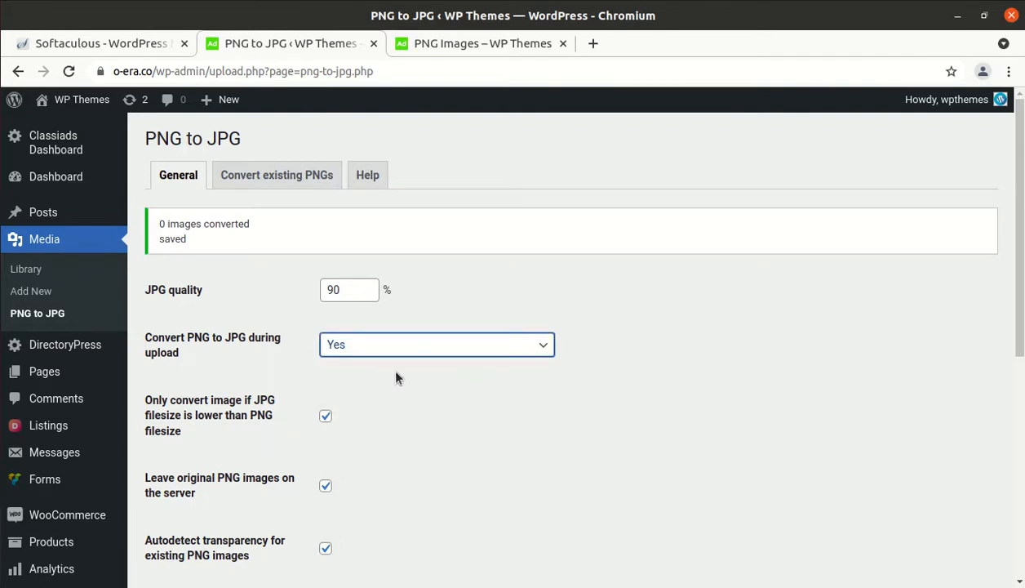
{"action": "left_click", "coordinate": [435, 351]}
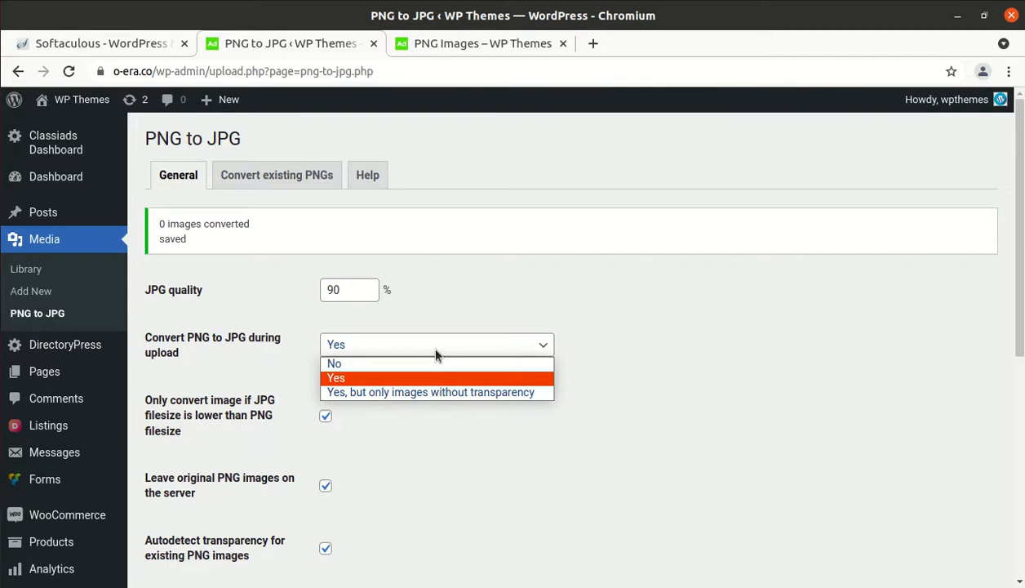
{"action": "left_click", "coordinate": [417, 393]}
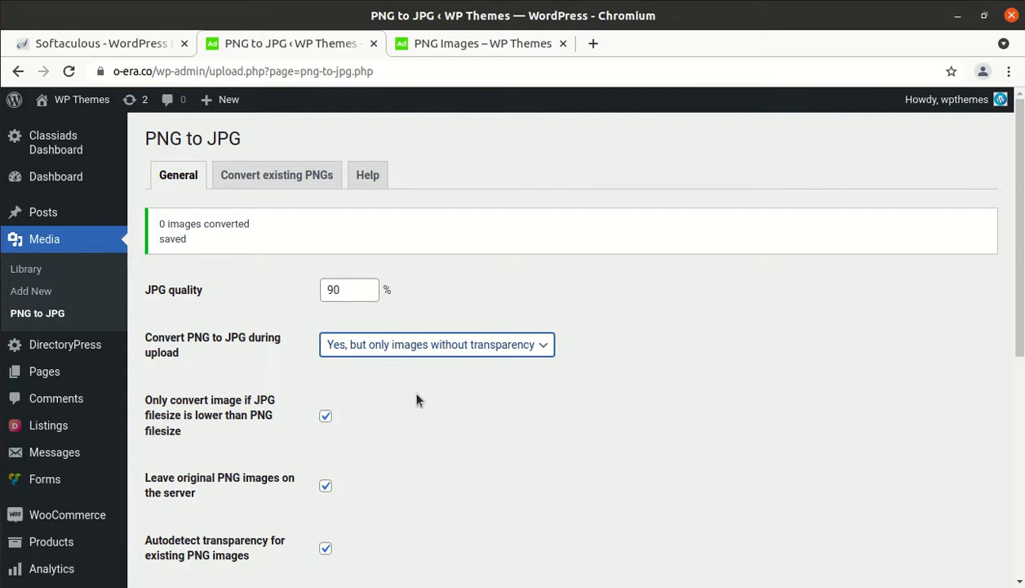
{"action": "left_click", "coordinate": [412, 347]}
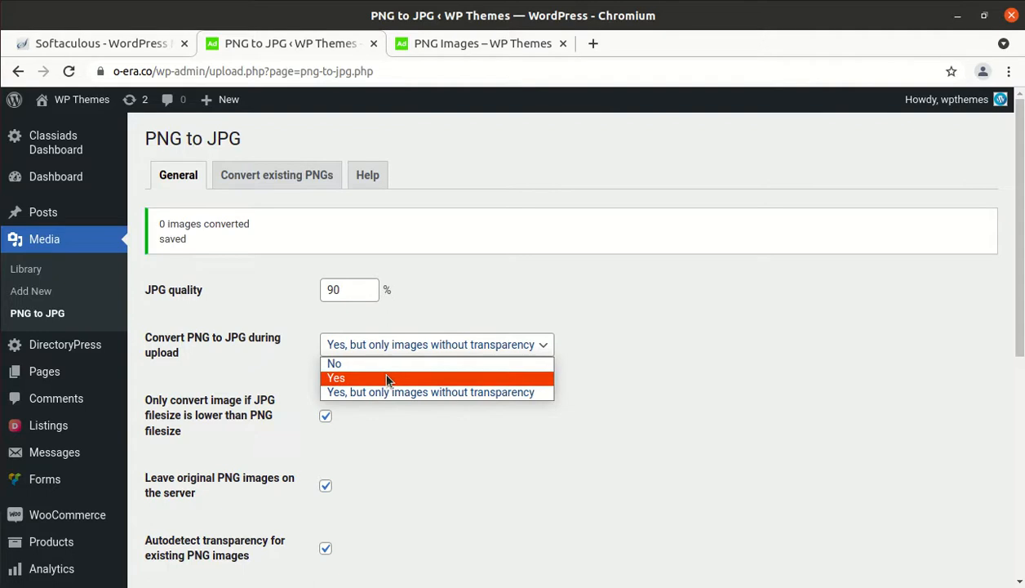
{"action": "left_click", "coordinate": [407, 379]}
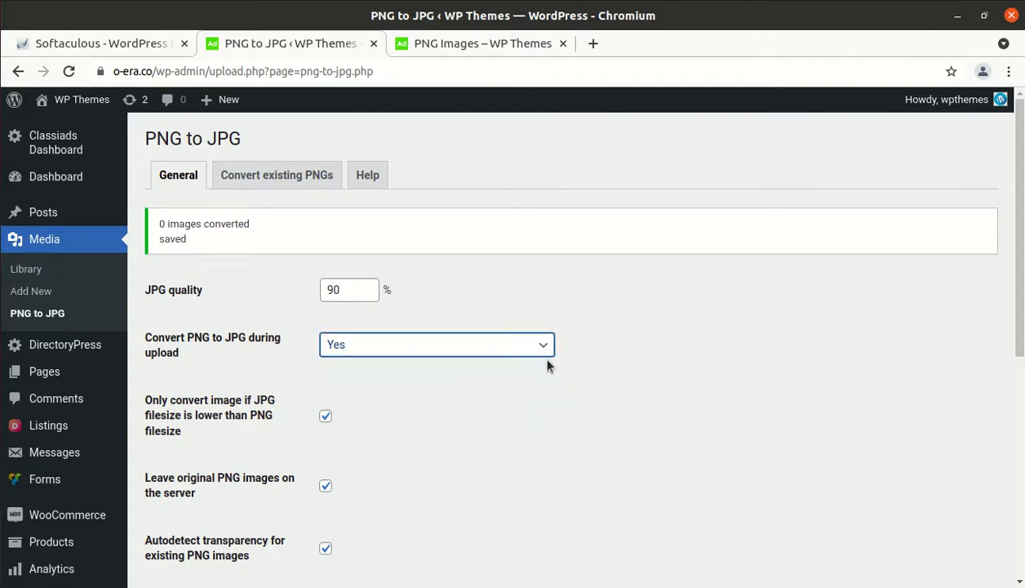
Look over the remaining general conversion options and open the section for converting existing PNGs.
{"action": "scroll", "coordinate": [400, 424], "scroll_direction": "down", "scroll_amount": 2}
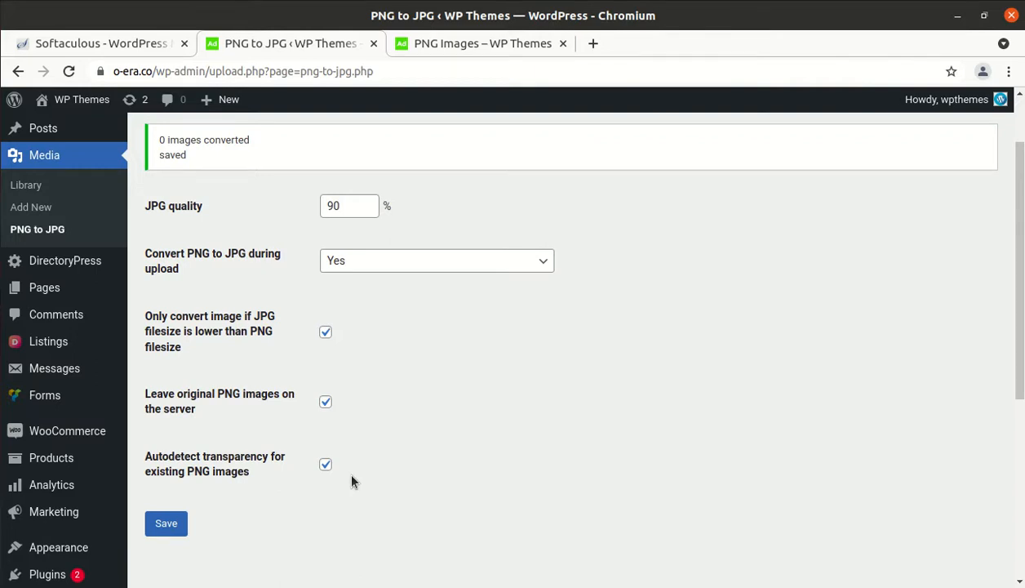
{"action": "scroll", "coordinate": [352, 482], "scroll_direction": "up", "scroll_amount": 2}
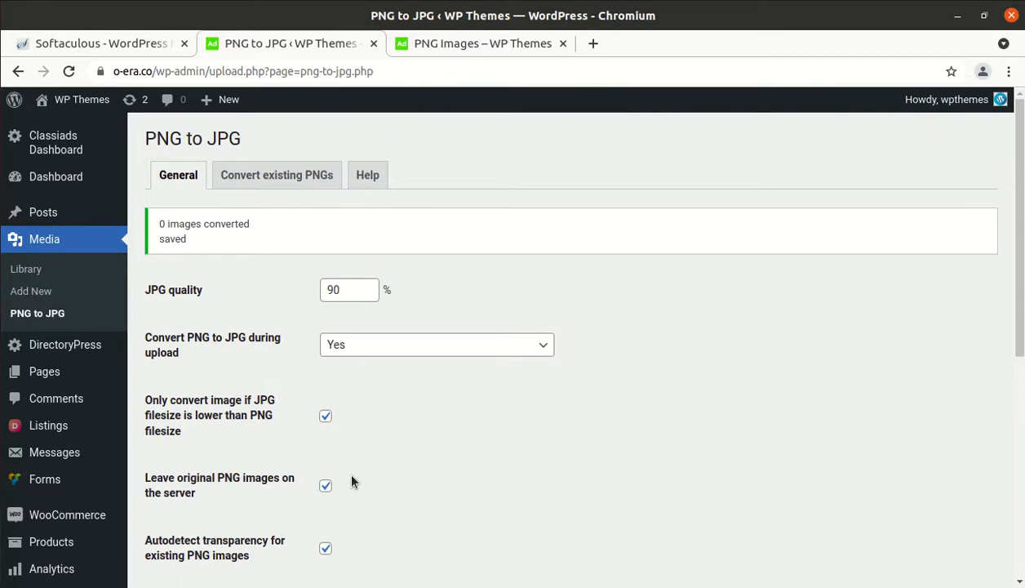
{"action": "left_click", "coordinate": [260, 184]}
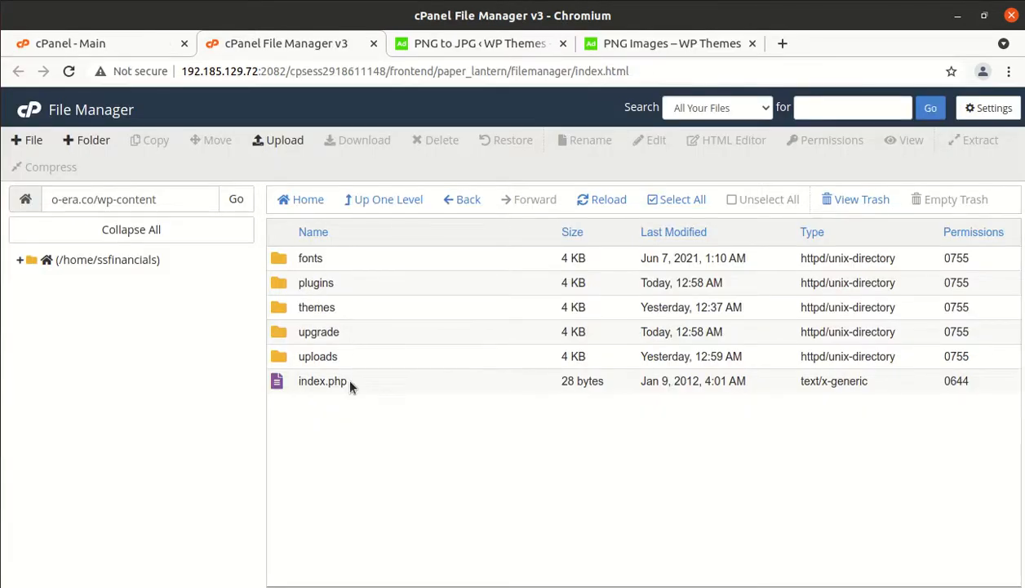
Select the uploads folder inside wp-content and show the actions available for it.
{"action": "left_click", "coordinate": [362, 364]}
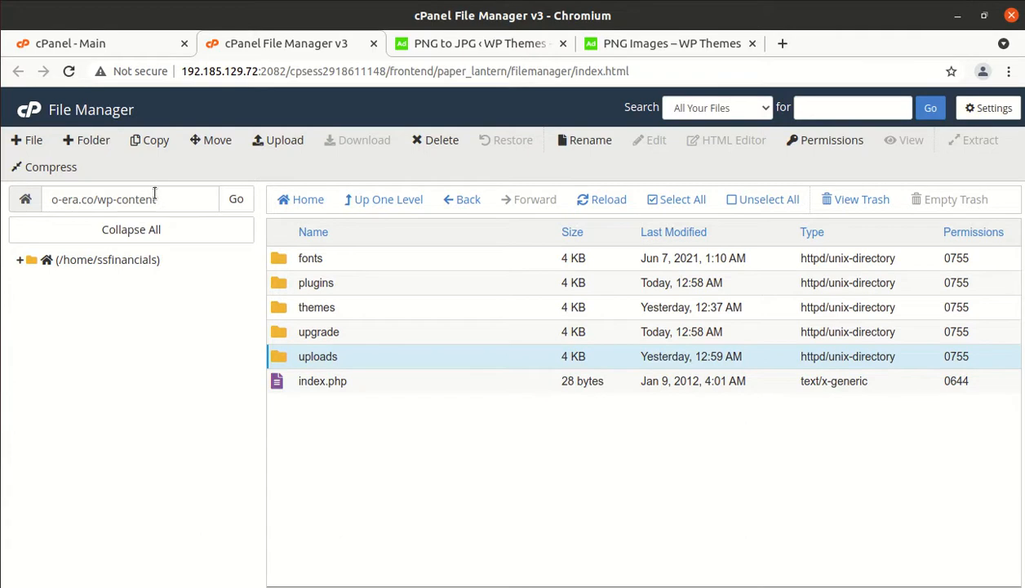
{"action": "right_click", "coordinate": [347, 361]}
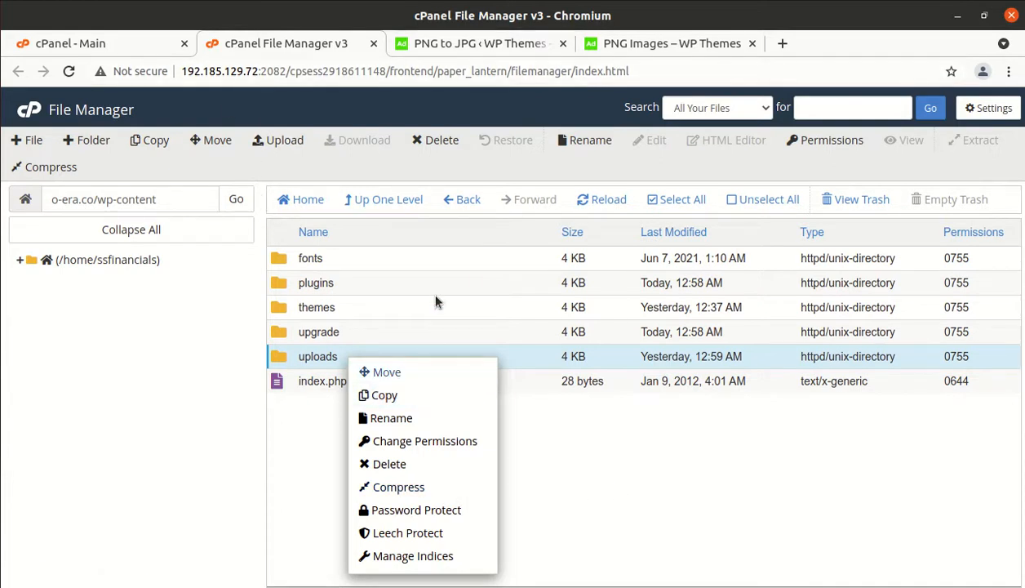
Switch back to the PNG to JPG page and read the notice on which database tables are fixed for converted images.
{"action": "left_click", "coordinate": [453, 44]}
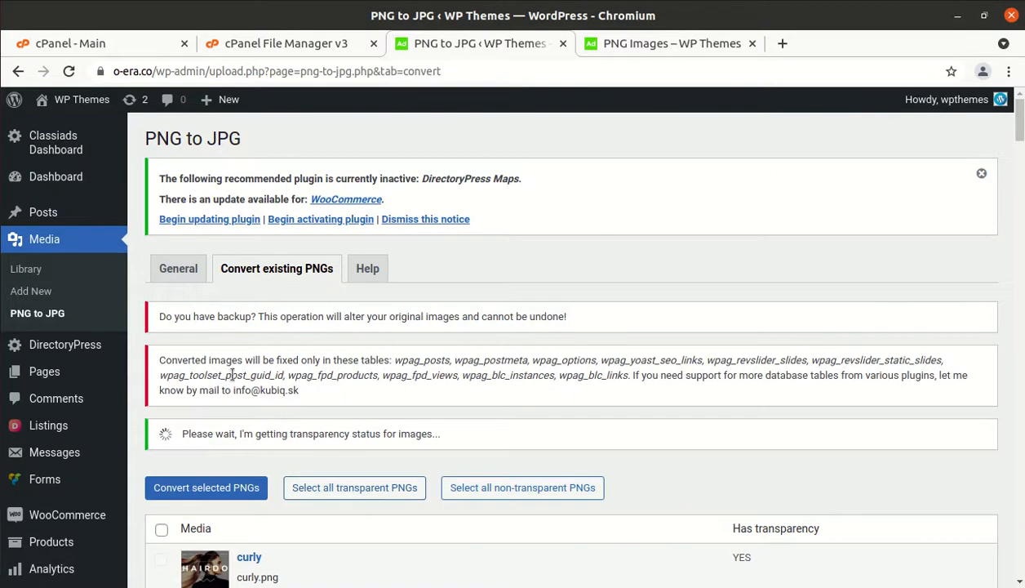
{"action": "left_click_drag", "start_coordinate": [331, 390], "coordinate": [161, 354]}
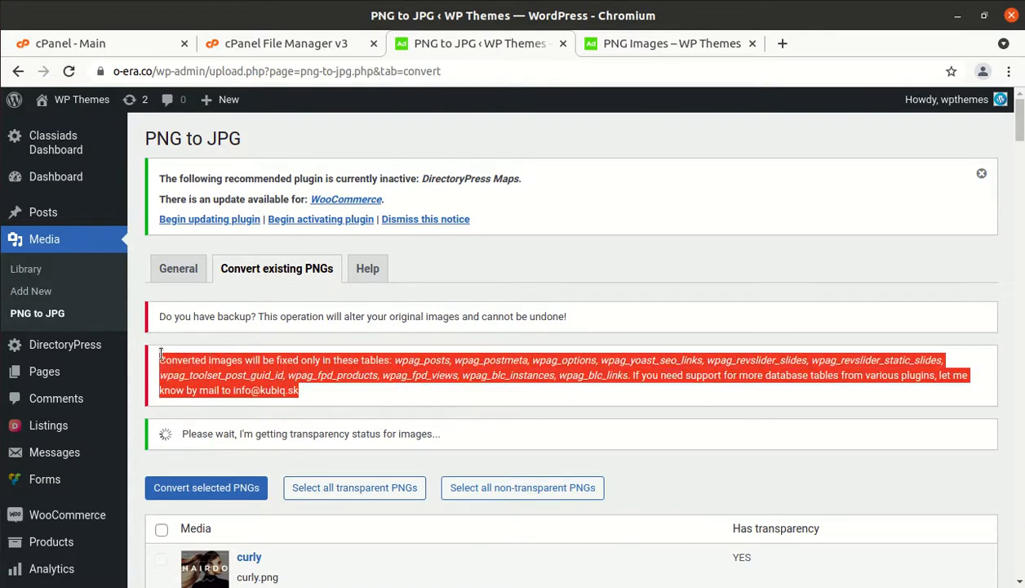
{"action": "left_click", "coordinate": [436, 404]}
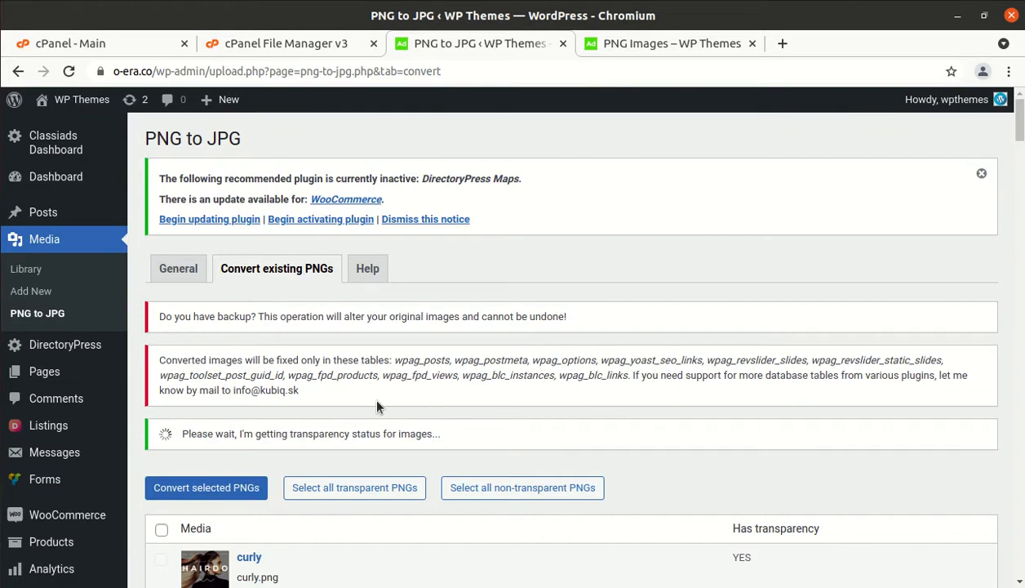
{"action": "left_click_drag", "start_coordinate": [316, 404], "coordinate": [166, 360]}
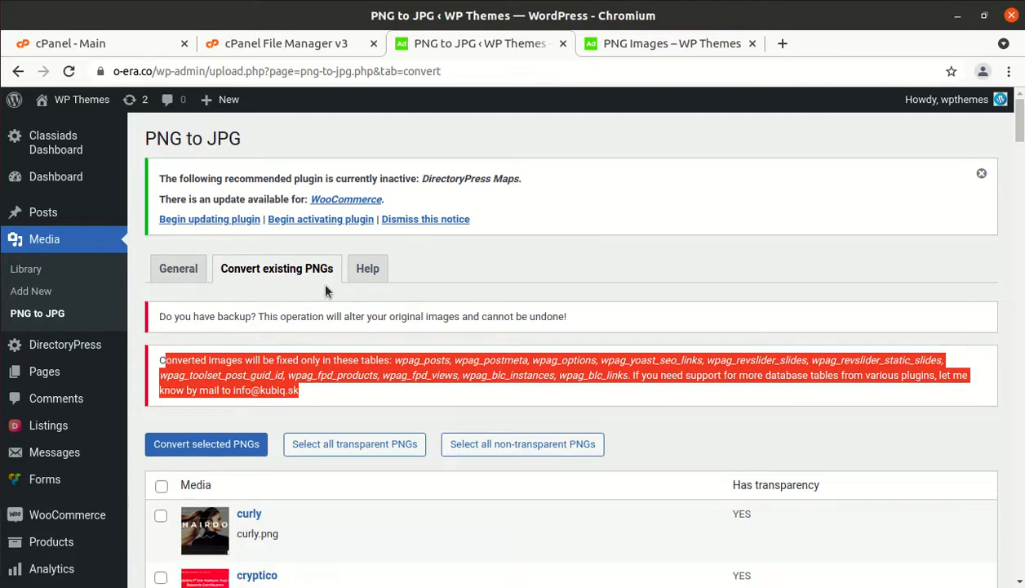
{"action": "scroll", "coordinate": [326, 403], "scroll_direction": "down", "scroll_amount": 1}
{"action": "scroll", "coordinate": [326, 403], "scroll_direction": "down", "scroll_amount": 1}
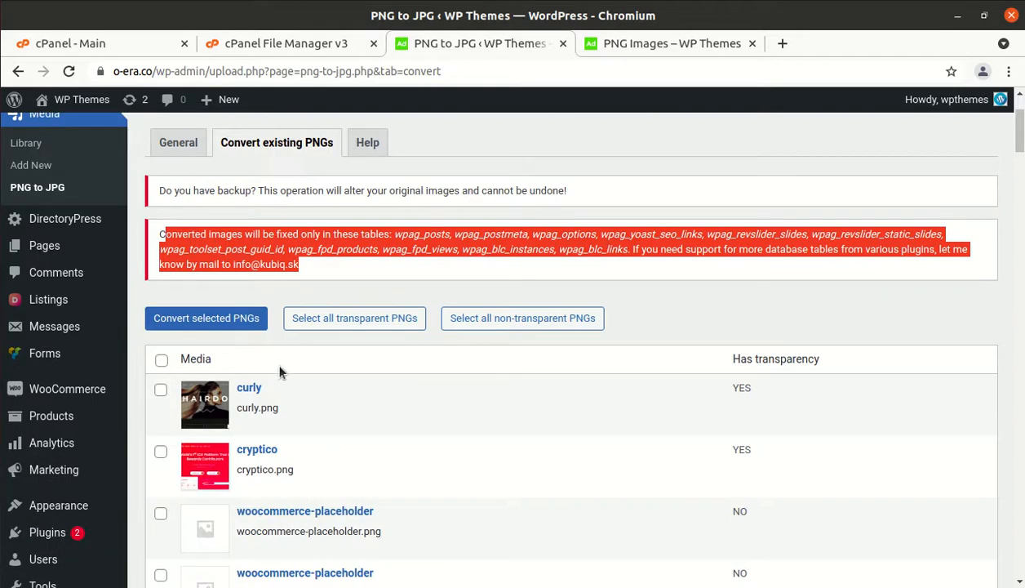
{"action": "left_click", "coordinate": [317, 296]}
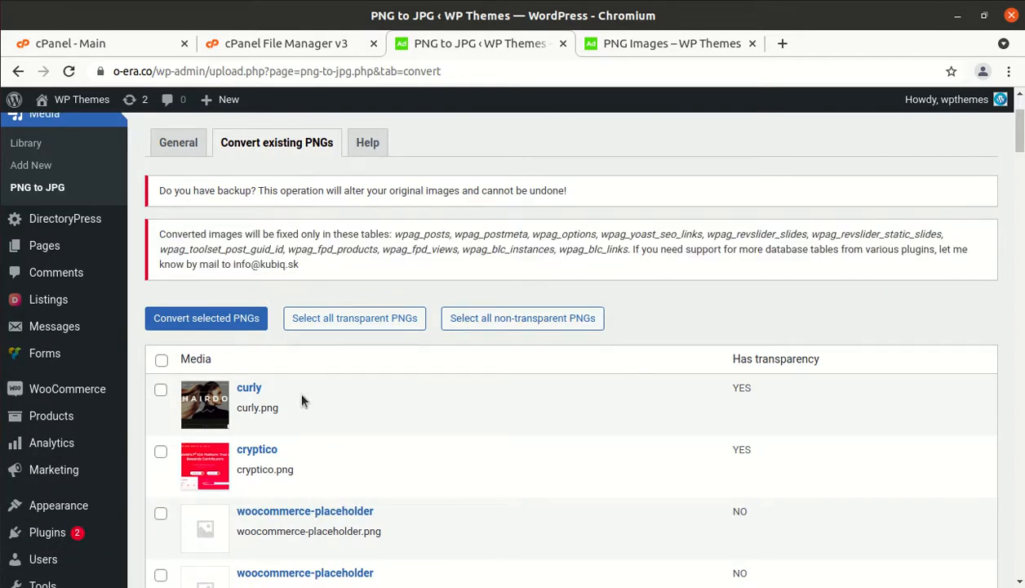
Browse the list of existing PNGs offered for conversion.
{"action": "scroll", "coordinate": [298, 392], "scroll_direction": "down", "scroll_amount": 3}
{"action": "scroll", "coordinate": [307, 398], "scroll_direction": "down", "scroll_amount": 5}
{"action": "scroll", "coordinate": [307, 398], "scroll_direction": "down", "scroll_amount": 6}
{"action": "scroll", "coordinate": [308, 406], "scroll_direction": "down", "scroll_amount": 11}
{"action": "scroll", "coordinate": [308, 405], "scroll_direction": "down", "scroll_amount": 7}
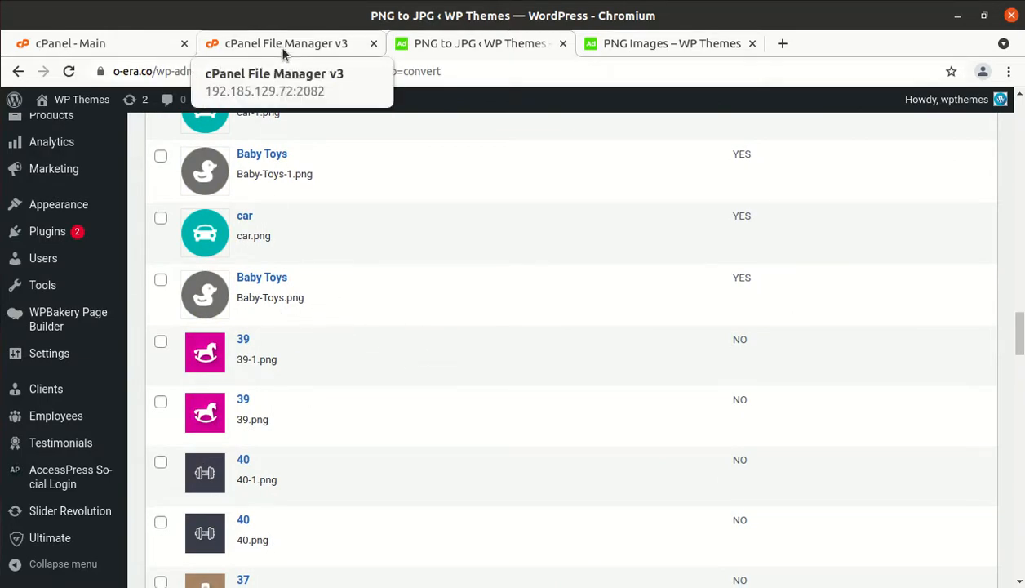
Go from the PNG Images page to the WordPress dashboard, open the Media Library and look over its images.
{"action": "left_click", "coordinate": [641, 42]}
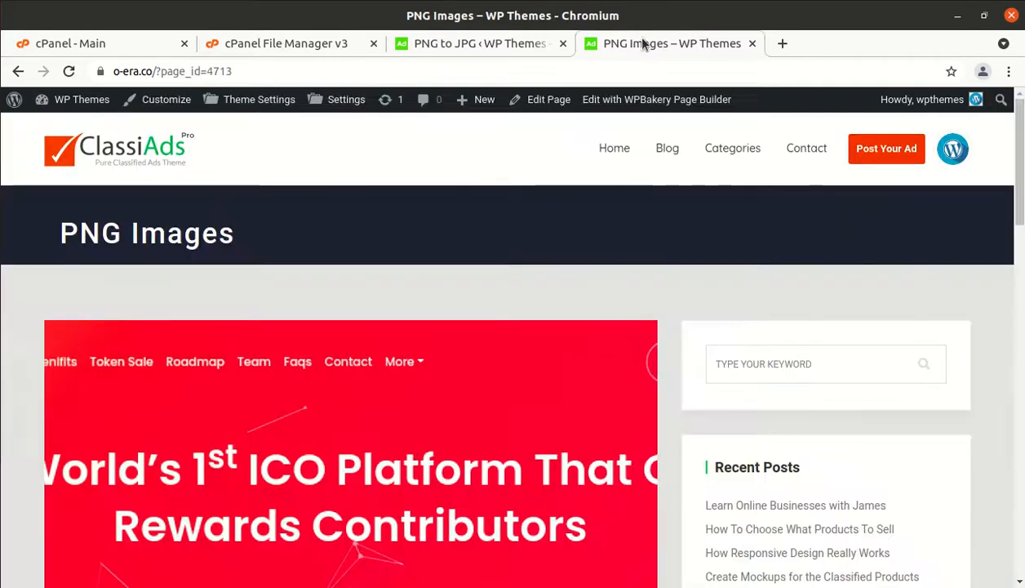
{"action": "left_click", "coordinate": [530, 43]}
{"action": "left_click", "coordinate": [625, 43]}
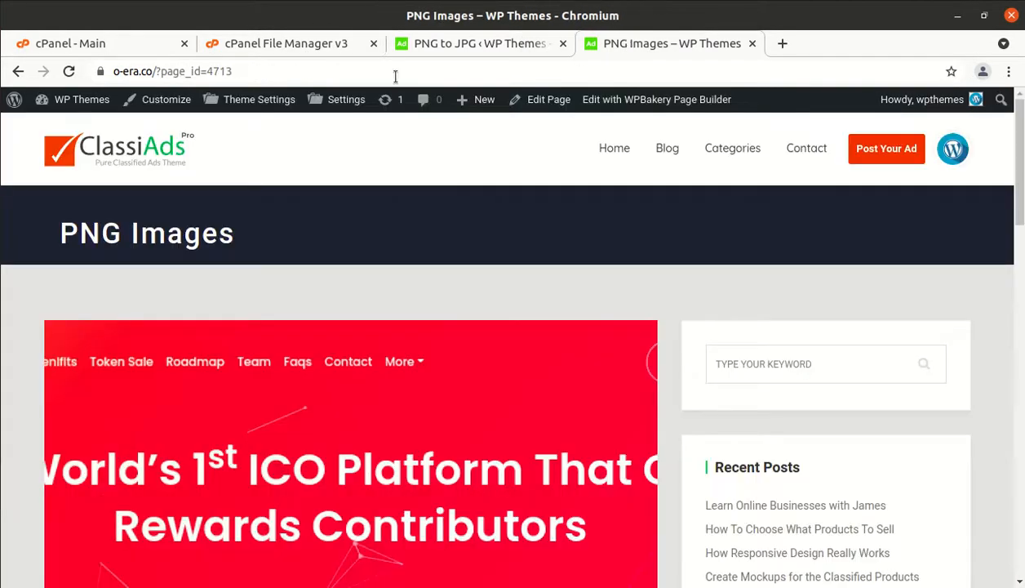
{"action": "mouse_move", "coordinate": [76, 109]}
{"action": "left_click", "coordinate": [70, 132]}
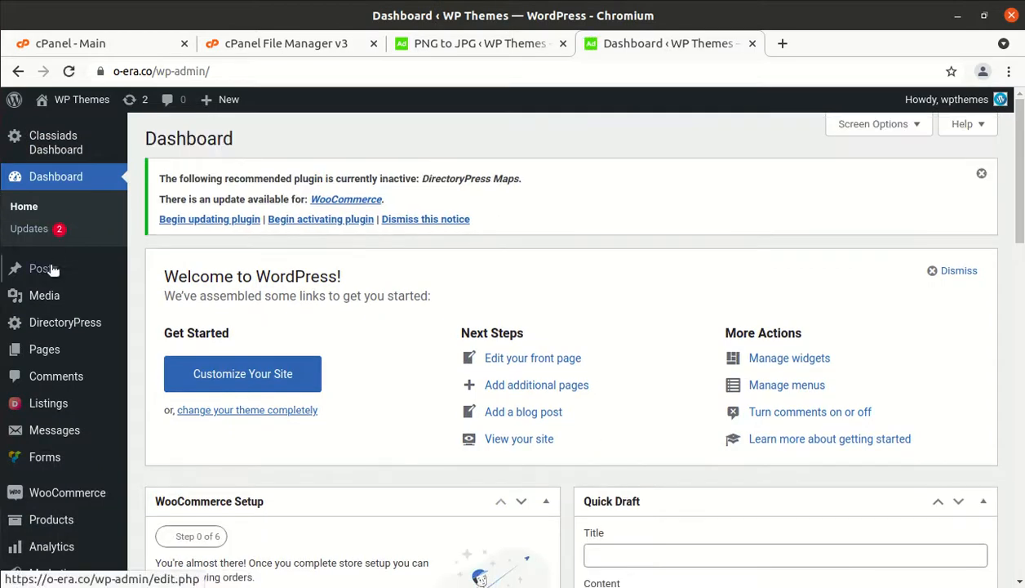
{"action": "mouse_move", "coordinate": [62, 294]}
{"action": "left_click", "coordinate": [169, 302]}
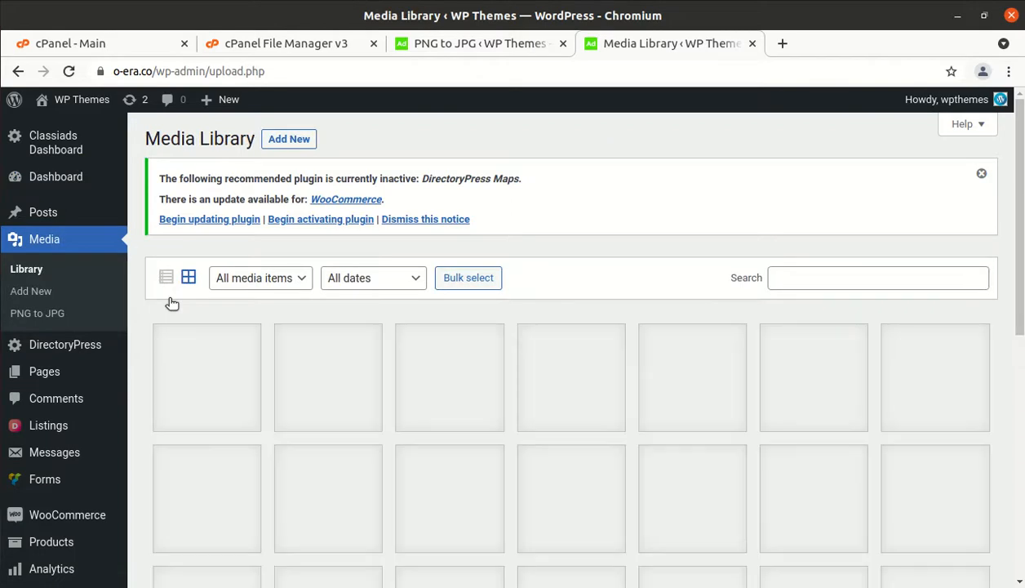
{"action": "scroll", "coordinate": [521, 343], "scroll_direction": "down", "scroll_amount": 4}
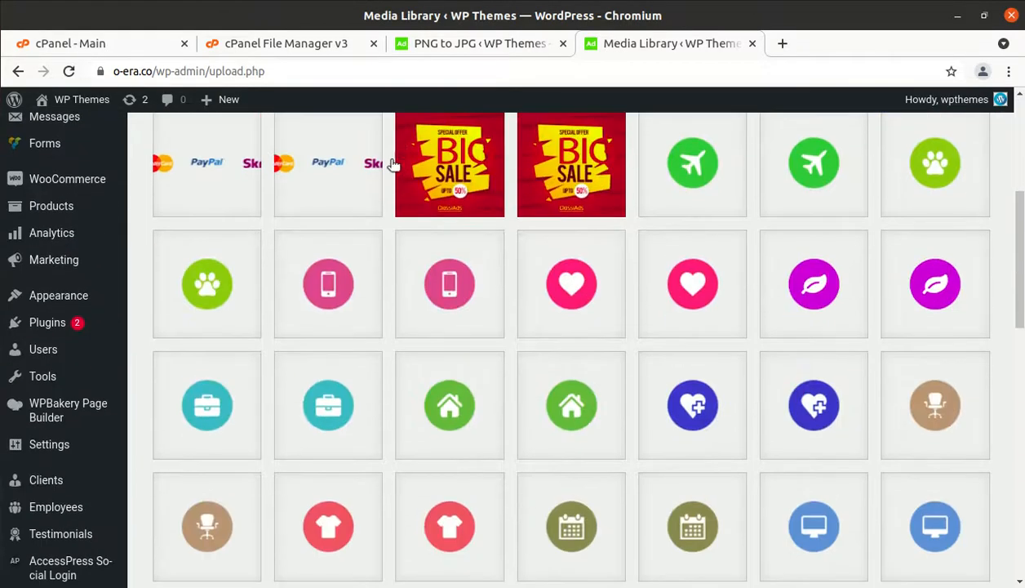
Return to the existing PNGs list and examine the Has transparency status of its images.
{"action": "left_click", "coordinate": [429, 40]}
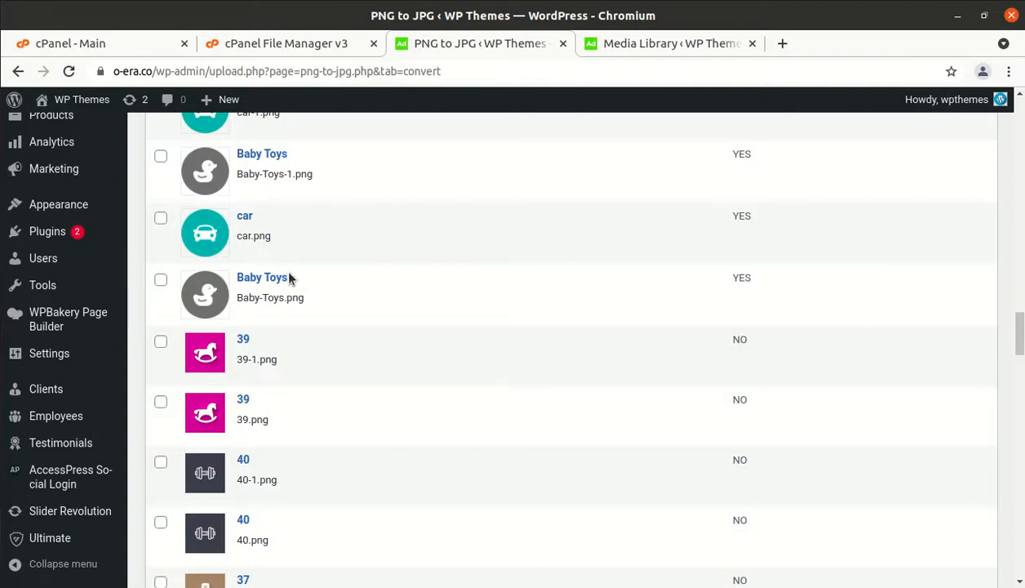
{"action": "scroll", "coordinate": [262, 333], "scroll_direction": "up", "scroll_amount": 2}
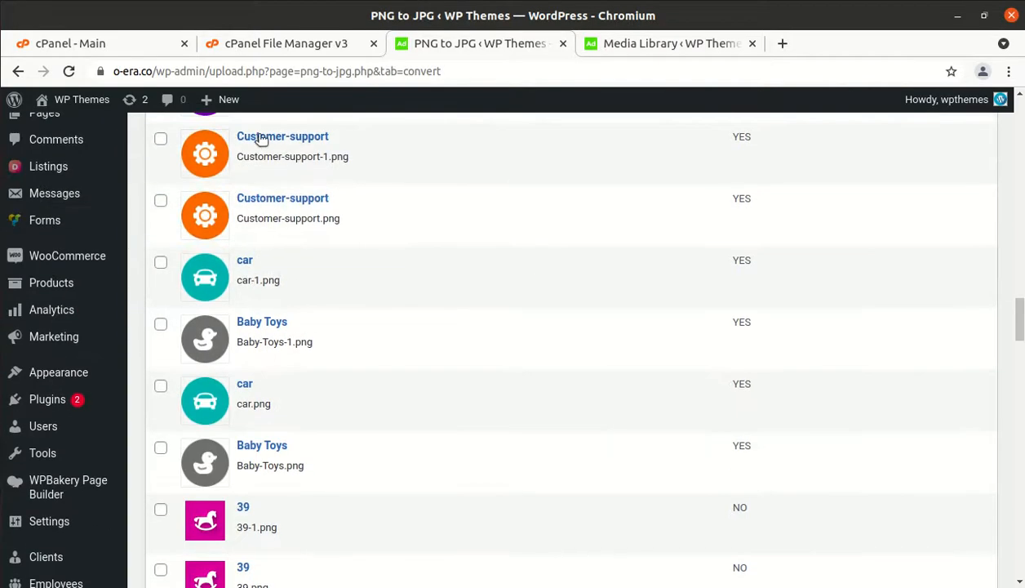
{"action": "scroll", "coordinate": [269, 293], "scroll_direction": "down", "scroll_amount": 2}
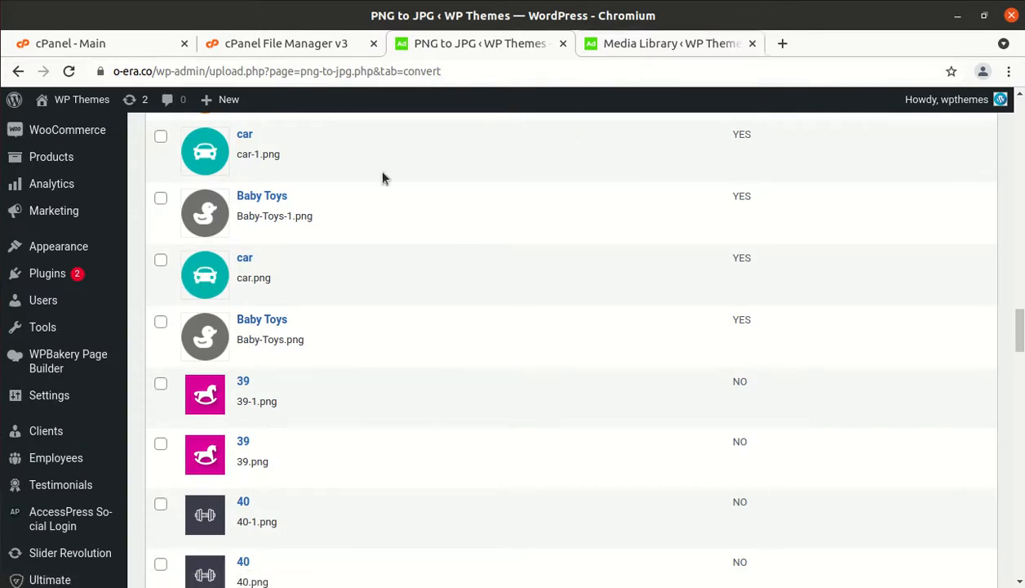
{"action": "scroll", "coordinate": [336, 286], "scroll_direction": "down", "scroll_amount": 1}
{"action": "scroll", "coordinate": [322, 303], "scroll_direction": "down", "scroll_amount": 7}
{"action": "scroll", "coordinate": [318, 326], "scroll_direction": "up", "scroll_amount": 12}
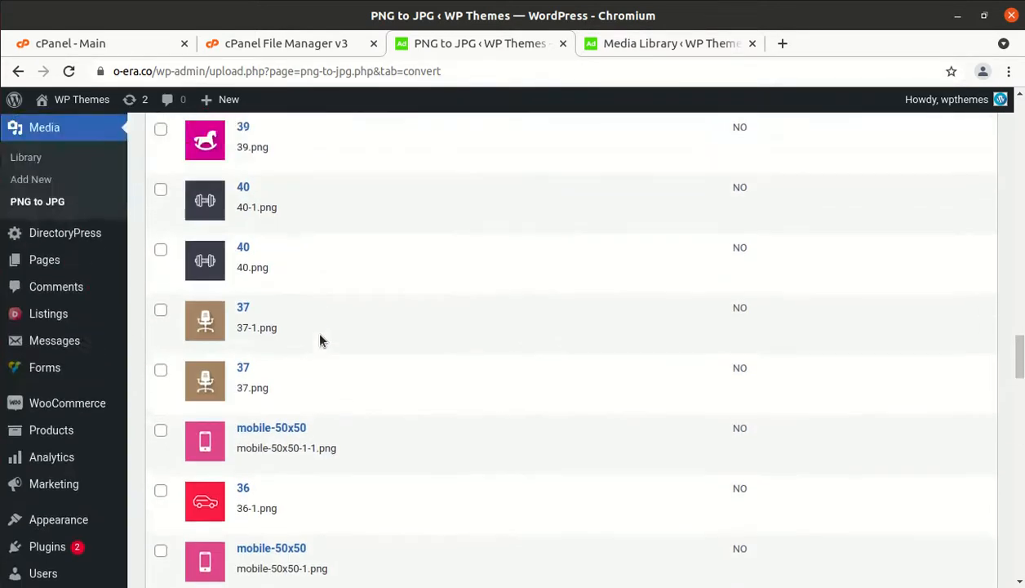
{"action": "scroll", "coordinate": [320, 338], "scroll_direction": "up", "scroll_amount": 13}
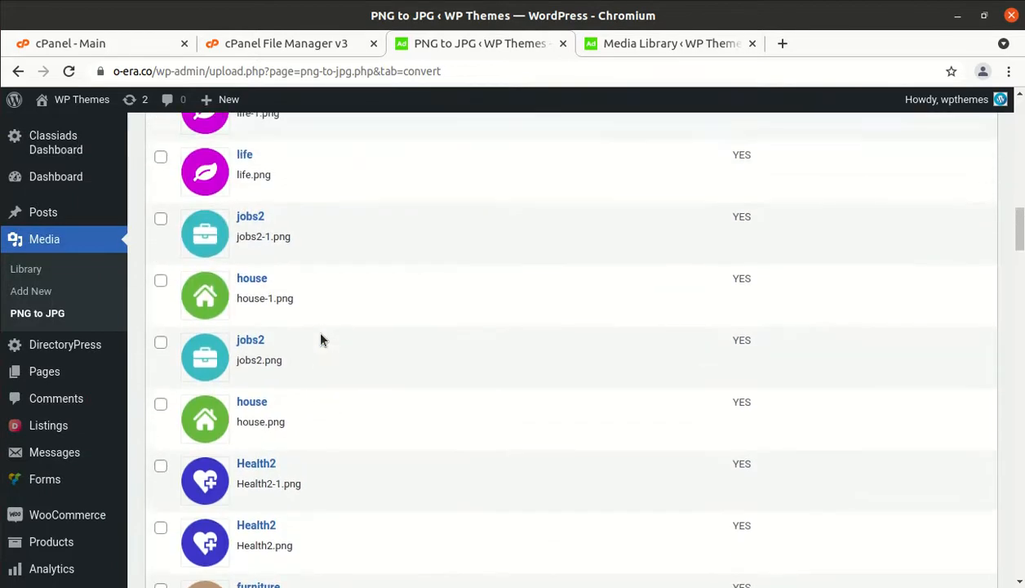
{"action": "scroll", "coordinate": [318, 336], "scroll_direction": "up", "scroll_amount": 10}
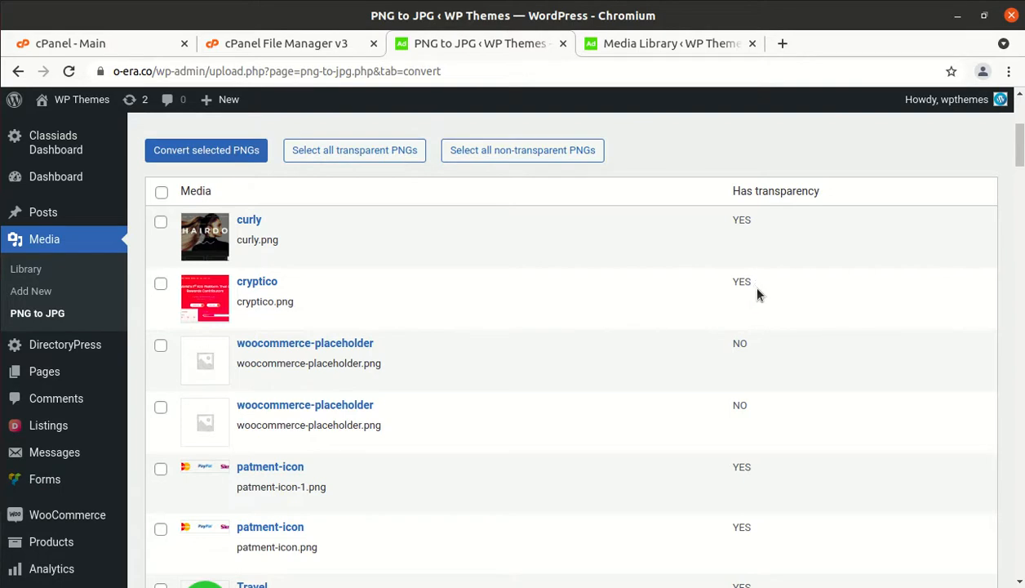
{"action": "scroll", "coordinate": [747, 294], "scroll_direction": "down", "scroll_amount": 3}
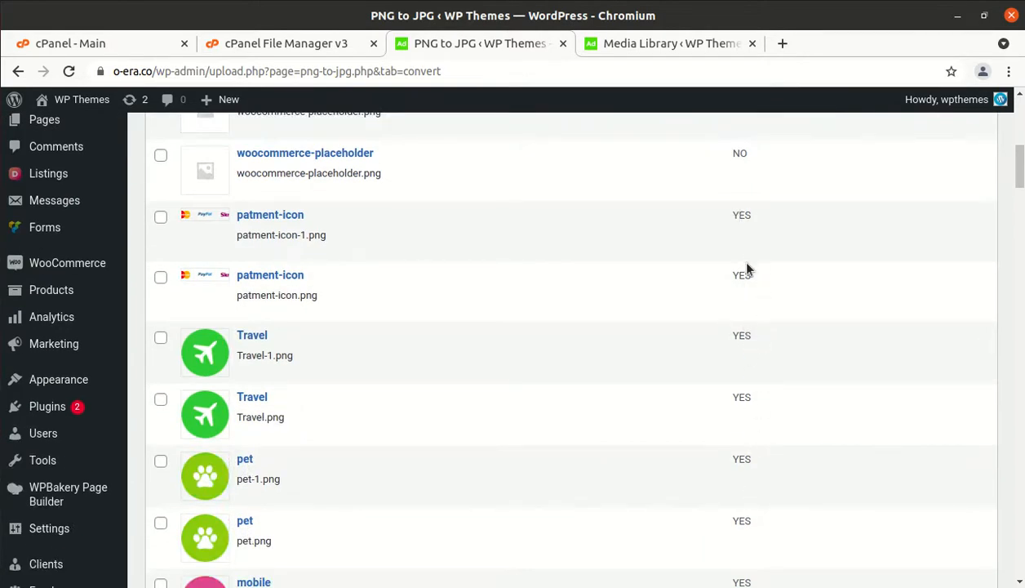
{"action": "scroll", "coordinate": [739, 351], "scroll_direction": "up", "scroll_amount": 3}
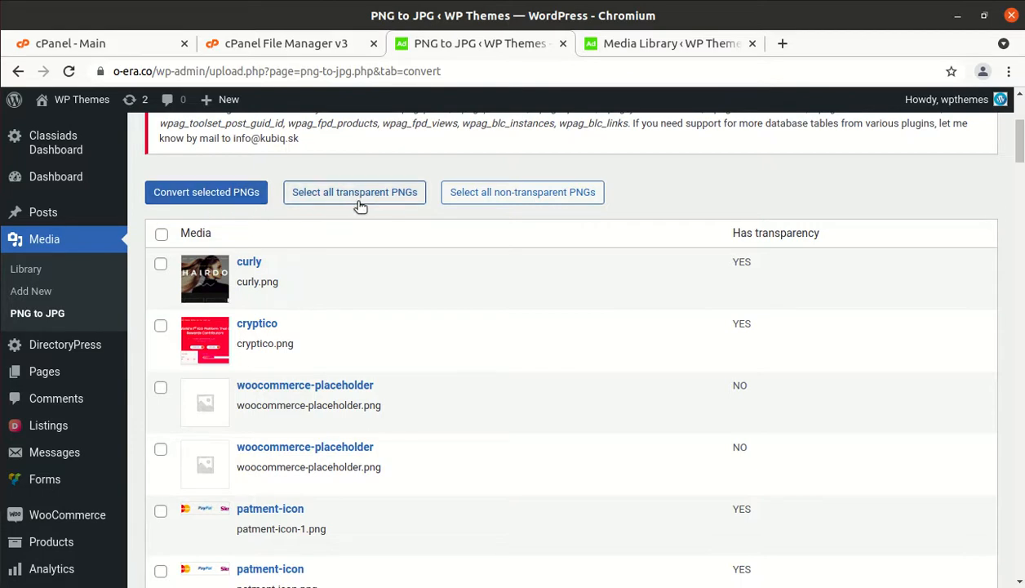
Try selecting all non-transparent PNGs, and exclude the two woocommerce-placeholder images from that selection.
{"action": "left_click", "coordinate": [485, 196]}
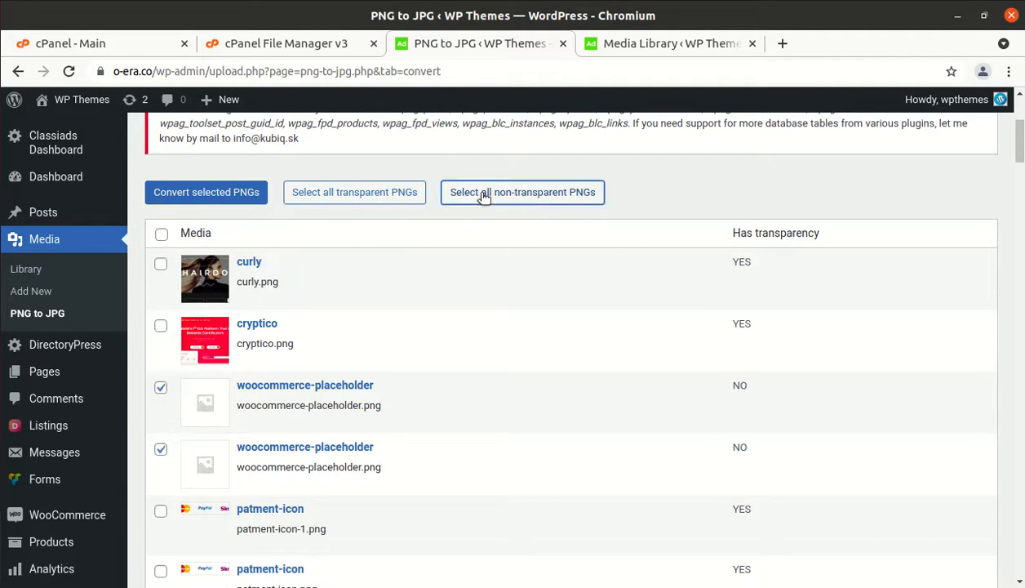
{"action": "scroll", "coordinate": [567, 362], "scroll_direction": "down", "scroll_amount": 7}
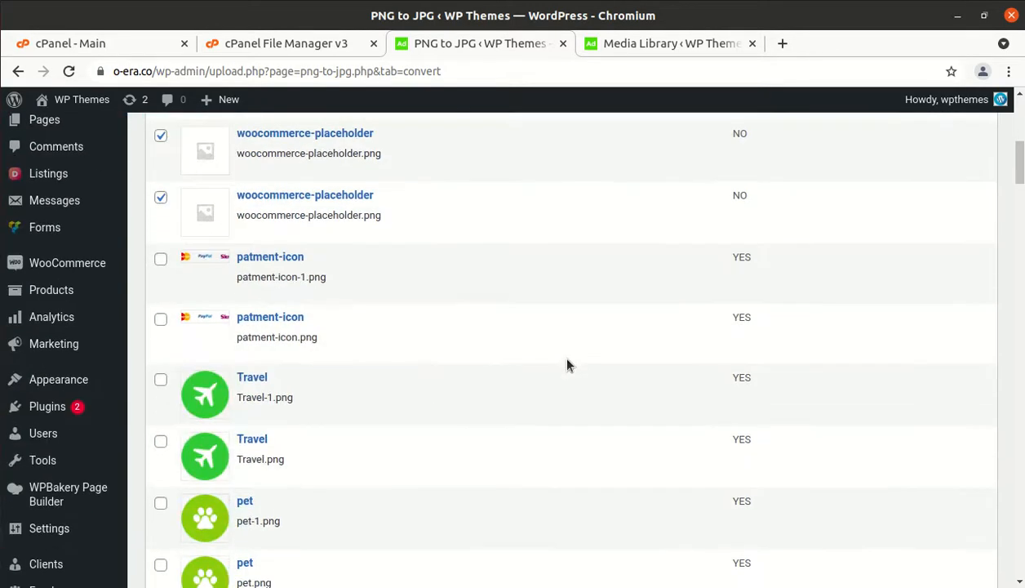
{"action": "scroll", "coordinate": [567, 365], "scroll_direction": "up", "scroll_amount": 7}
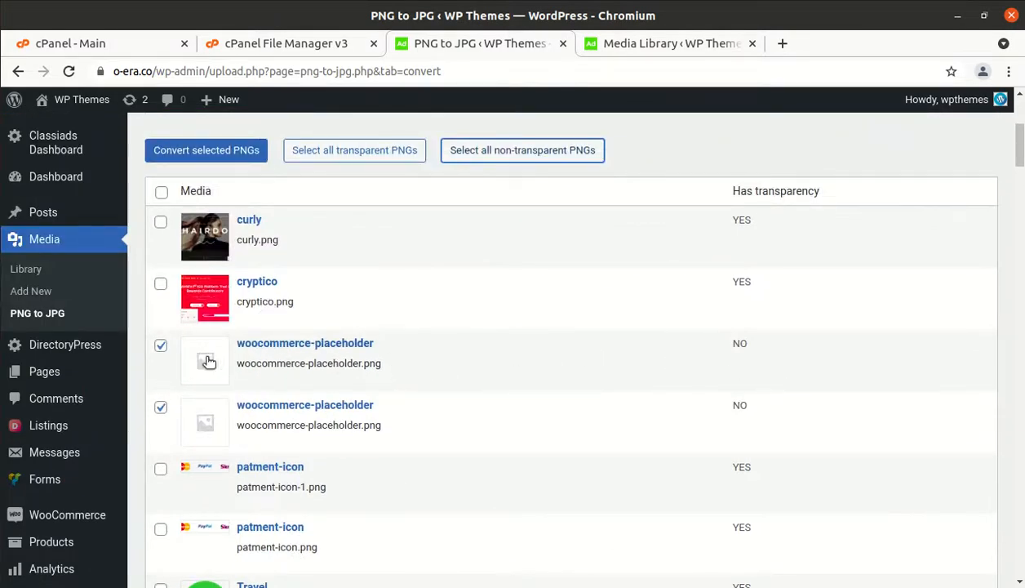
{"action": "left_click", "coordinate": [160, 344]}
{"action": "left_click", "coordinate": [161, 406]}
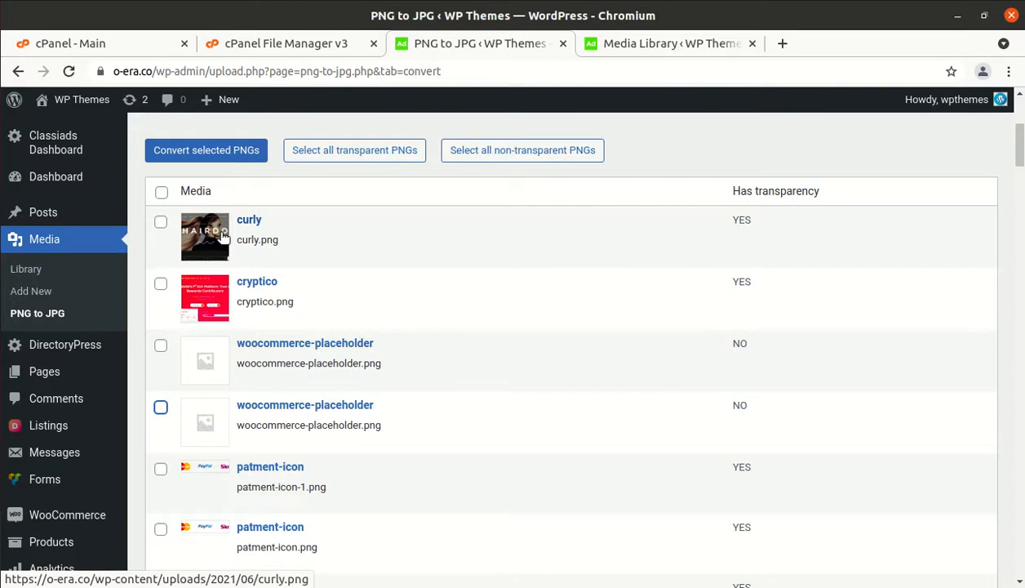
Select every PNG in the list of existing images.
{"action": "left_click", "coordinate": [162, 192]}
{"action": "scroll", "coordinate": [491, 350], "scroll_direction": "down", "scroll_amount": 5}
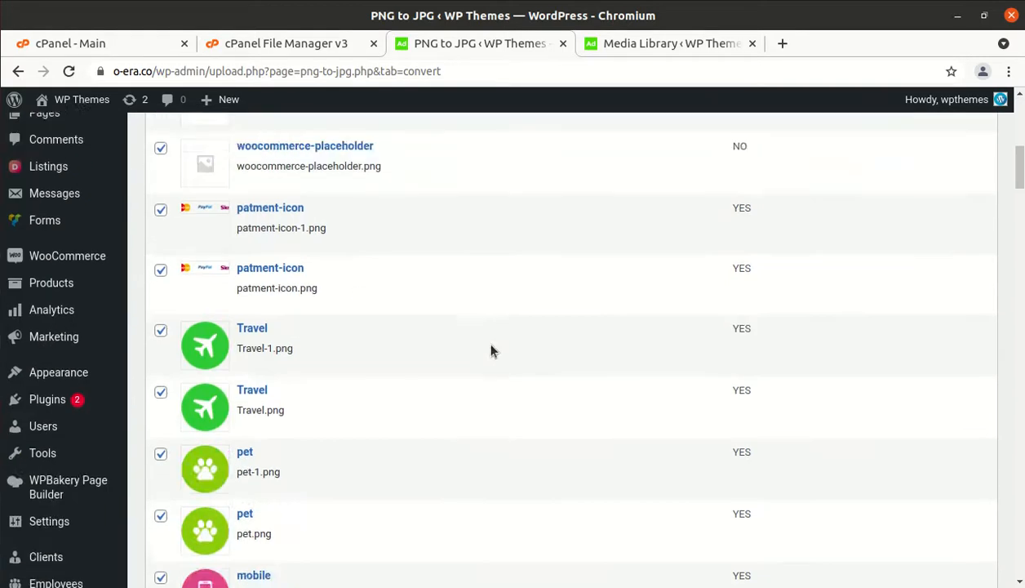
{"action": "scroll", "coordinate": [491, 351], "scroll_direction": "up", "scroll_amount": 7}
{"action": "scroll", "coordinate": [491, 350], "scroll_direction": "up", "scroll_amount": 2}
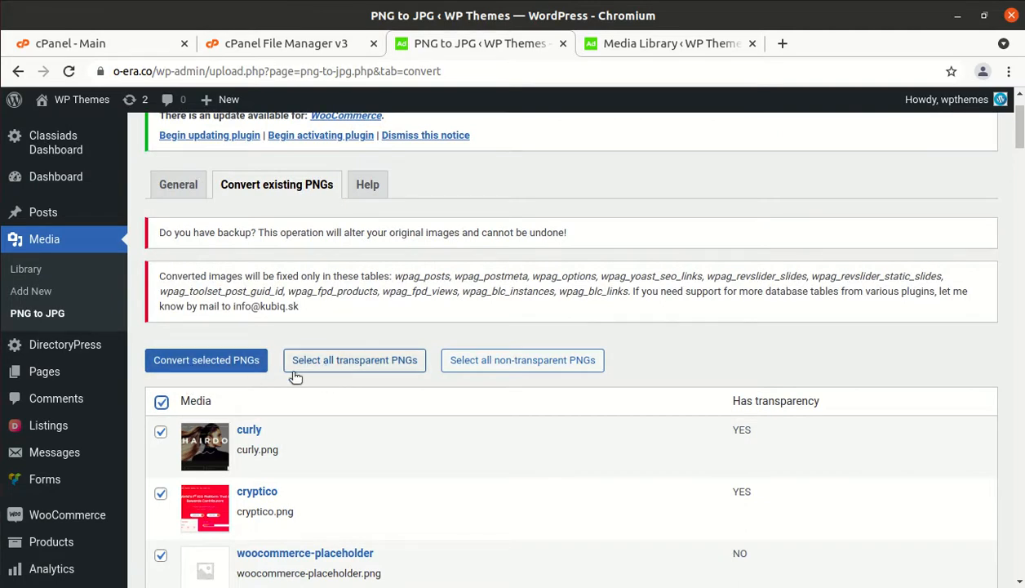
Review the full list of selected PNGs down to its last entry and back to the start.
{"action": "scroll", "coordinate": [233, 359], "scroll_direction": "down", "scroll_amount": 2}
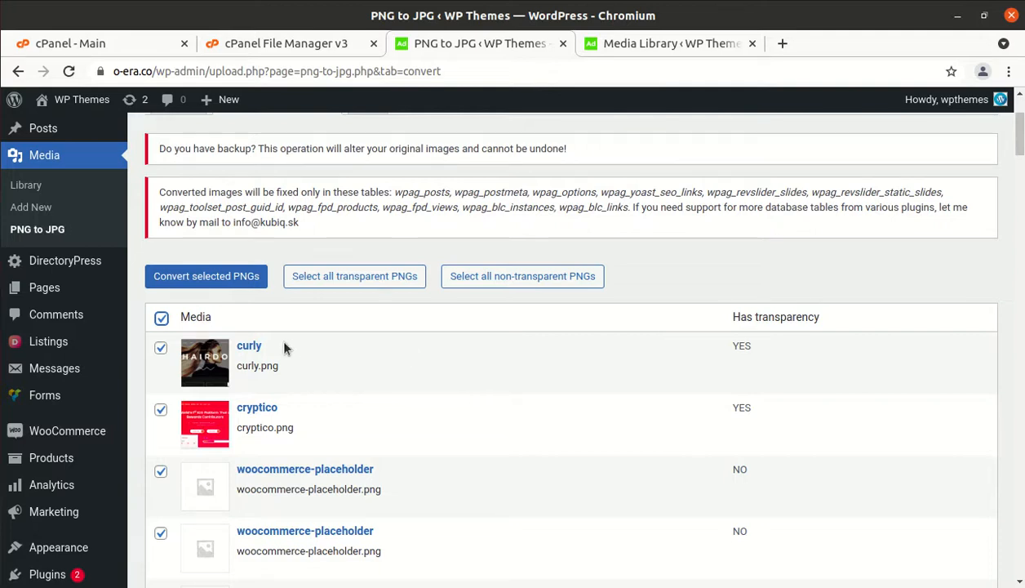
{"action": "scroll", "coordinate": [244, 347], "scroll_direction": "down", "scroll_amount": 3}
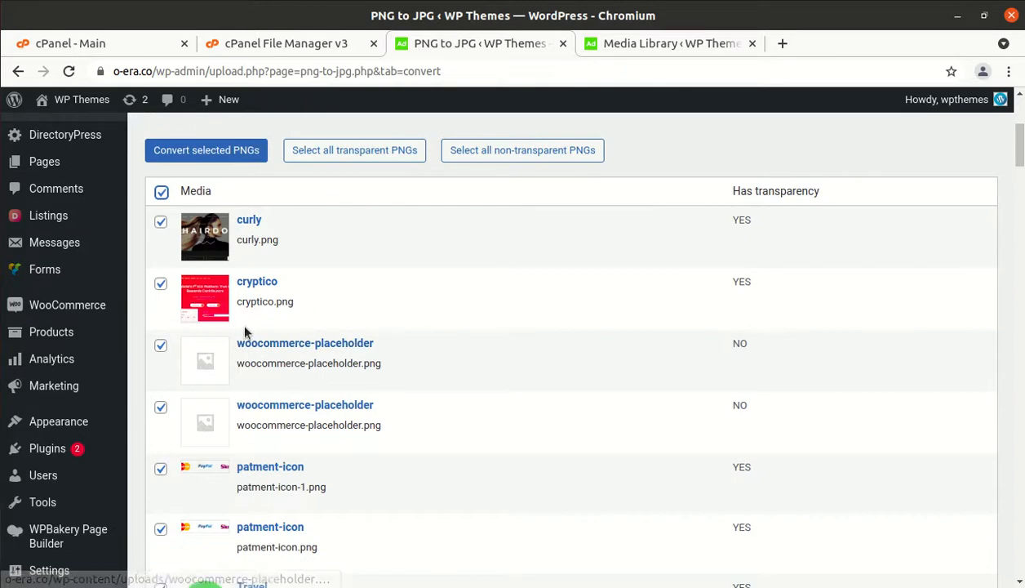
{"action": "scroll", "coordinate": [422, 321], "scroll_direction": "down", "scroll_amount": 15}
{"action": "scroll", "coordinate": [422, 321], "scroll_direction": "down", "scroll_amount": 20}
{"action": "scroll", "coordinate": [422, 321], "scroll_direction": "down", "scroll_amount": 20}
{"action": "scroll", "coordinate": [422, 322], "scroll_direction": "down", "scroll_amount": 5}
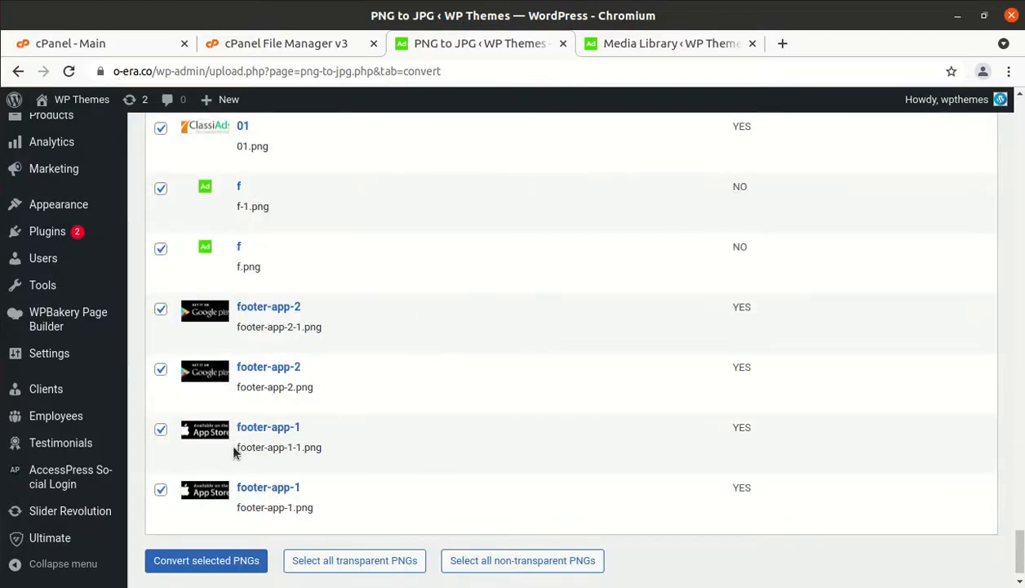
{"action": "scroll", "coordinate": [248, 445], "scroll_direction": "up", "scroll_amount": 1}
{"action": "scroll", "coordinate": [248, 445], "scroll_direction": "up", "scroll_amount": 20}
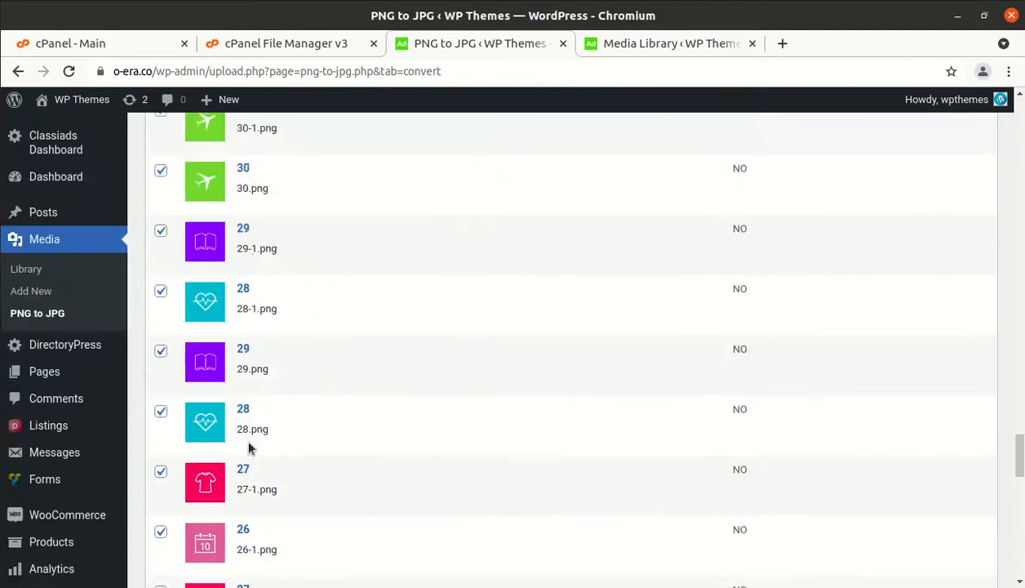
{"action": "scroll", "coordinate": [249, 447], "scroll_direction": "up", "scroll_amount": 20}
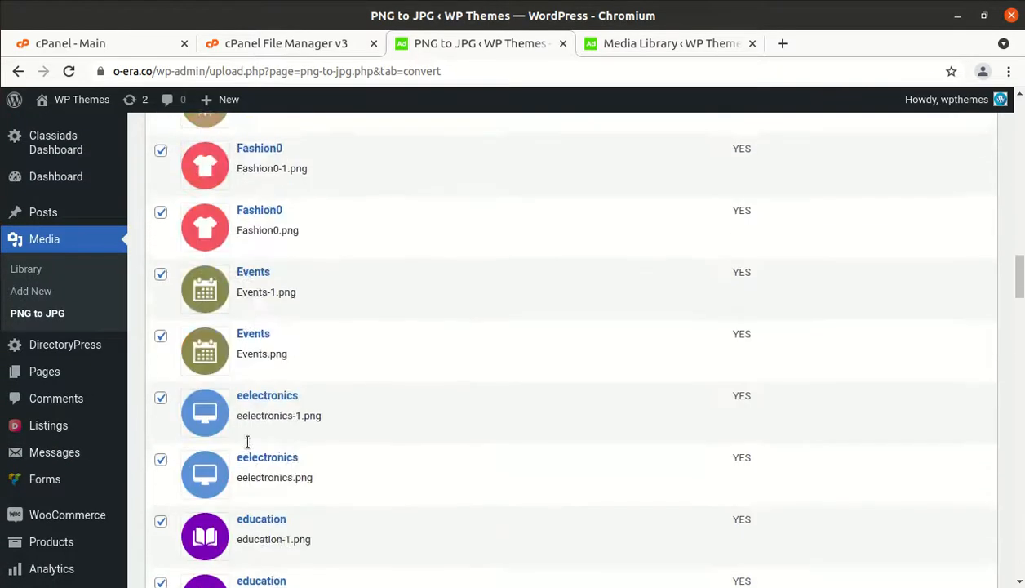
{"action": "scroll", "coordinate": [245, 441], "scroll_direction": "up", "scroll_amount": 15}
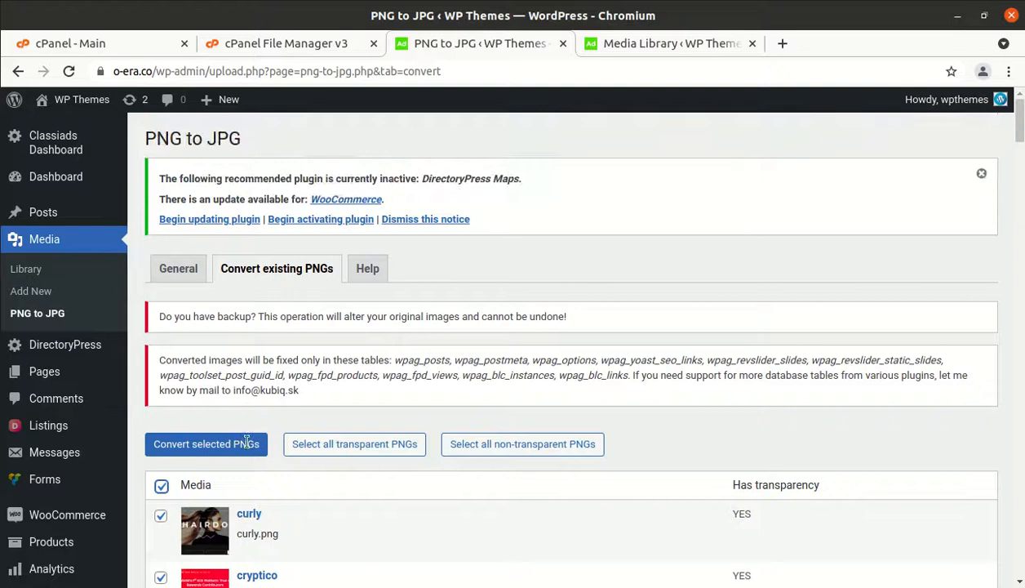
Clear the selection of all PNGs and select only curly.png and cryptico.png for conversion.
{"action": "scroll", "coordinate": [233, 429], "scroll_direction": "down", "scroll_amount": 4}
{"action": "left_click", "coordinate": [162, 276]}
{"action": "left_click", "coordinate": [161, 306]}
{"action": "left_click", "coordinate": [161, 368]}
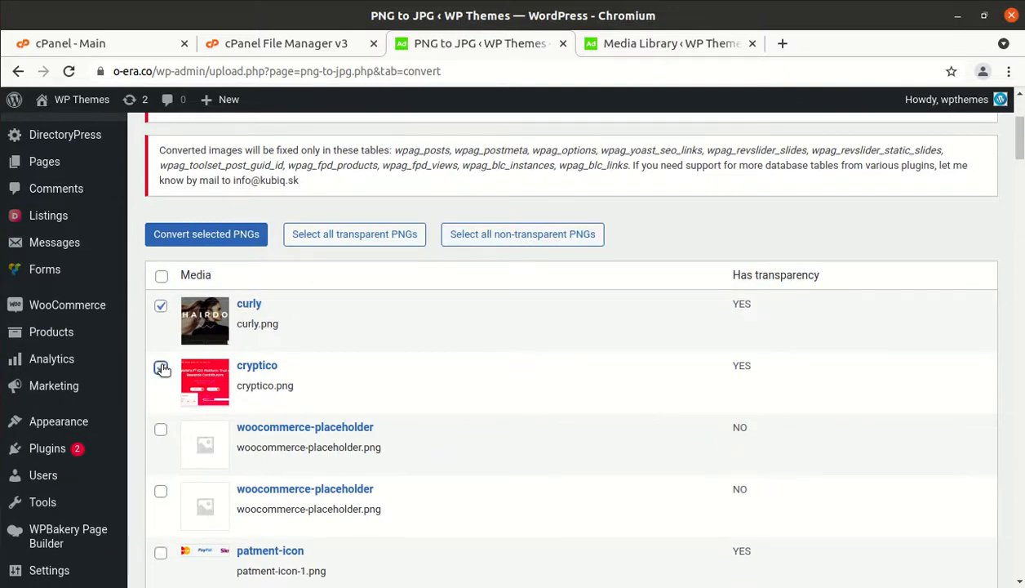
Convert the selected curly.png and cryptico.png to JPG, and reload the media library.
{"action": "left_click", "coordinate": [208, 240]}
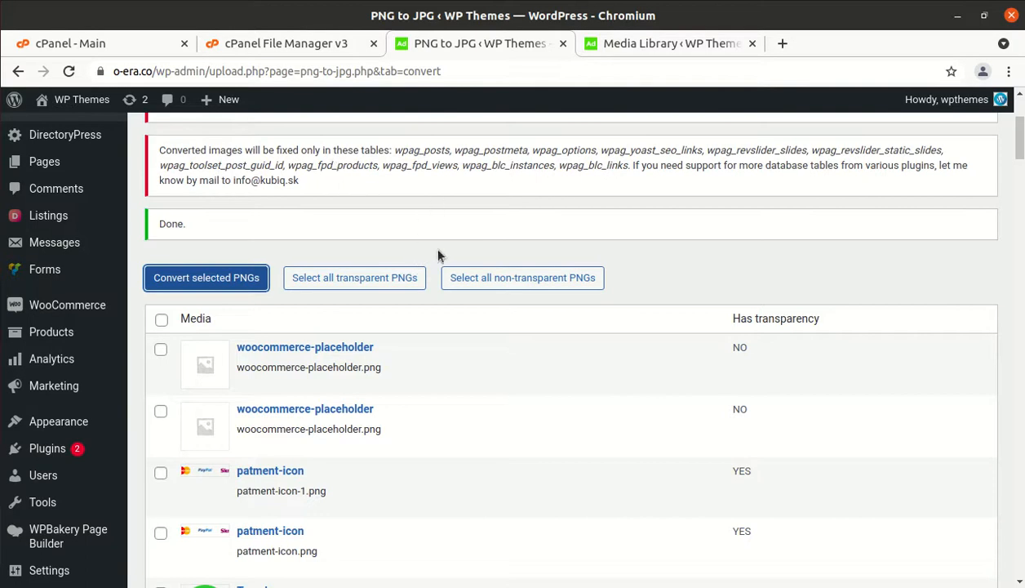
{"action": "left_click", "coordinate": [631, 42]}
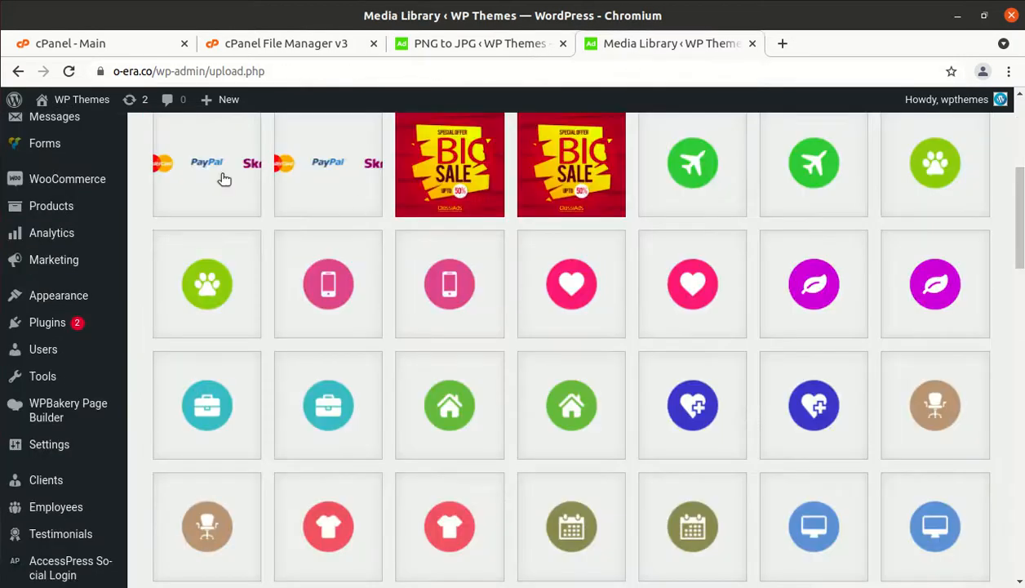
{"action": "scroll", "coordinate": [229, 245], "scroll_direction": "up", "scroll_amount": 5}
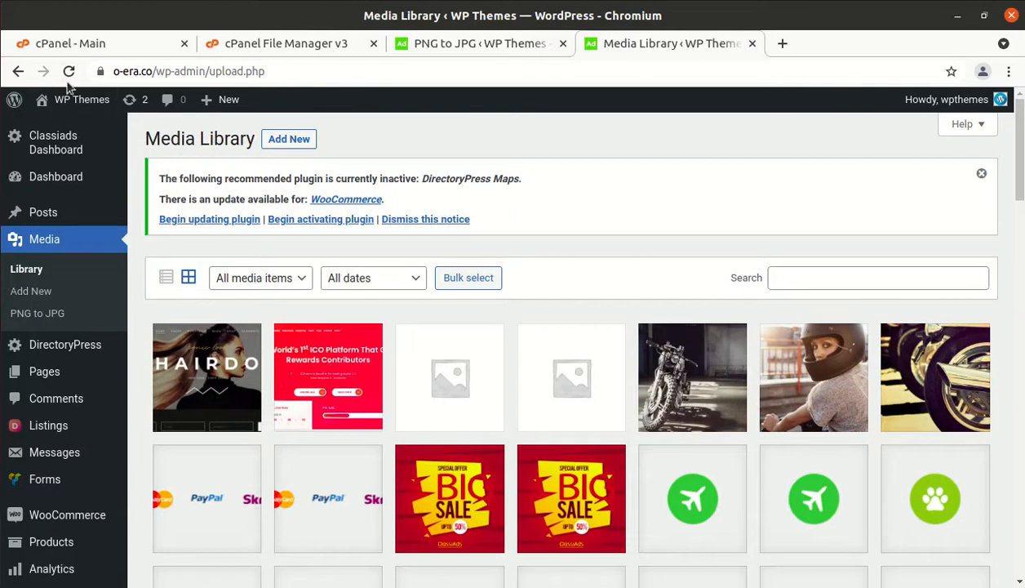
{"action": "left_click", "coordinate": [69, 71]}
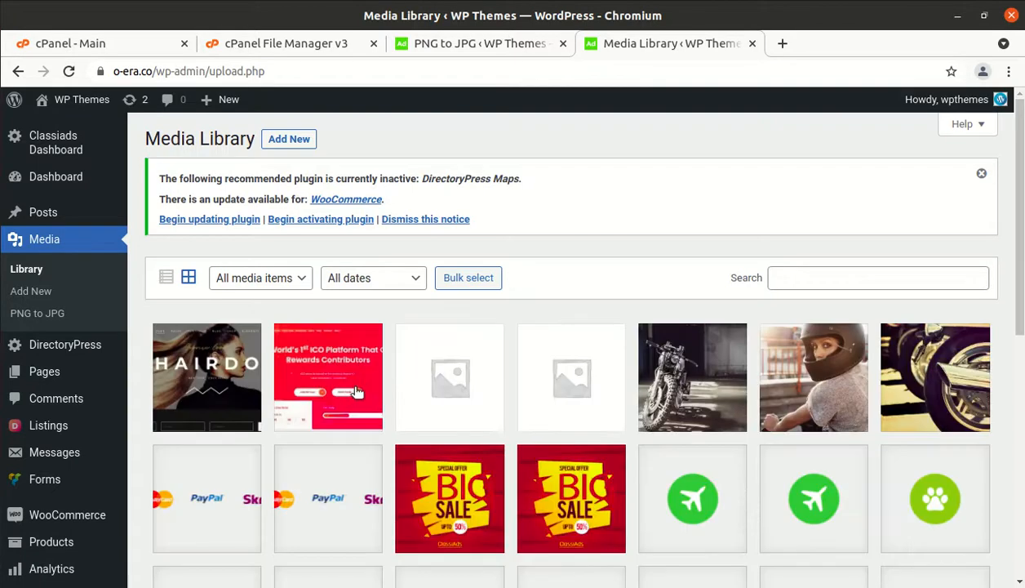
Check the file name, file type and size in the cryptico image's attachment details, and return to the media grid.
{"action": "left_click", "coordinate": [357, 393]}
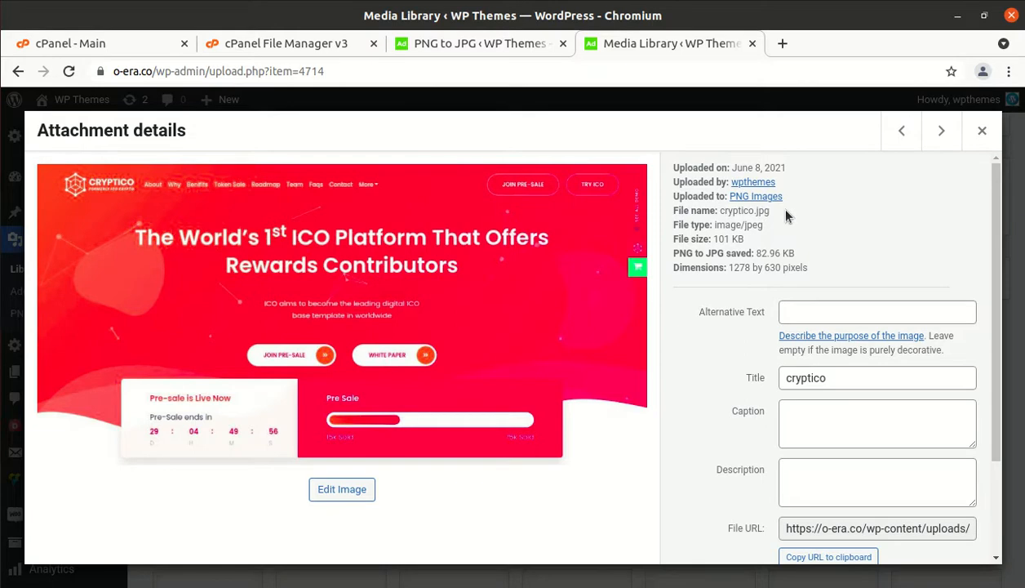
{"action": "left_click_drag", "start_coordinate": [765, 226], "coordinate": [726, 222]}
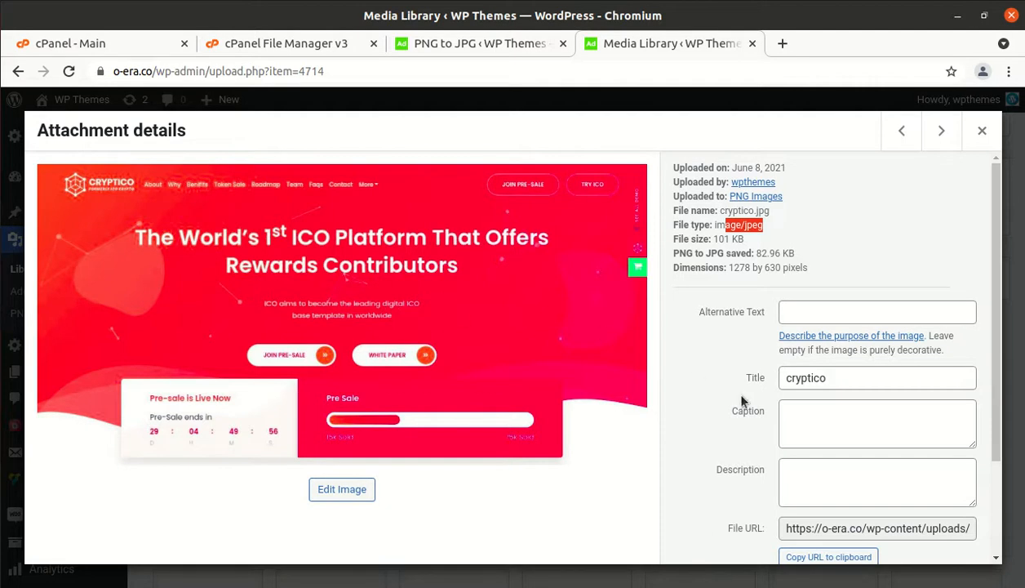
{"action": "scroll", "coordinate": [692, 382], "scroll_direction": "down", "scroll_amount": 3}
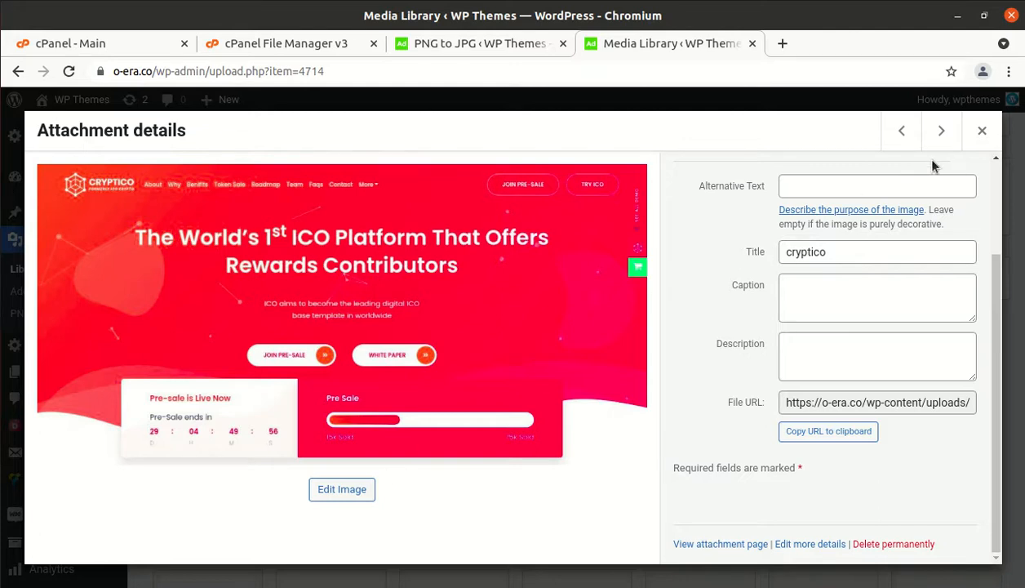
{"action": "left_click", "coordinate": [981, 133]}
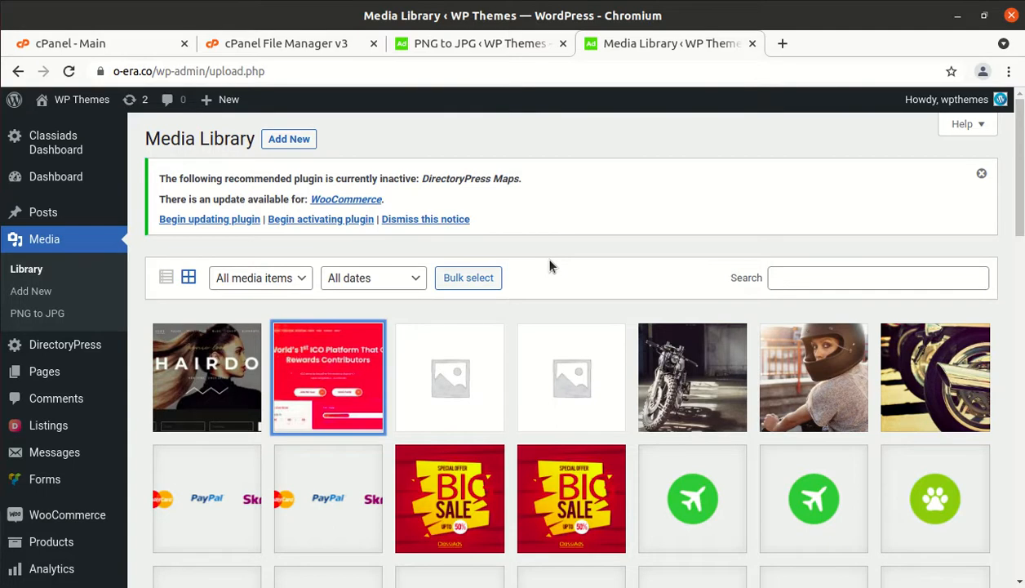
{"action": "scroll", "coordinate": [562, 319], "scroll_direction": "down", "scroll_amount": 5}
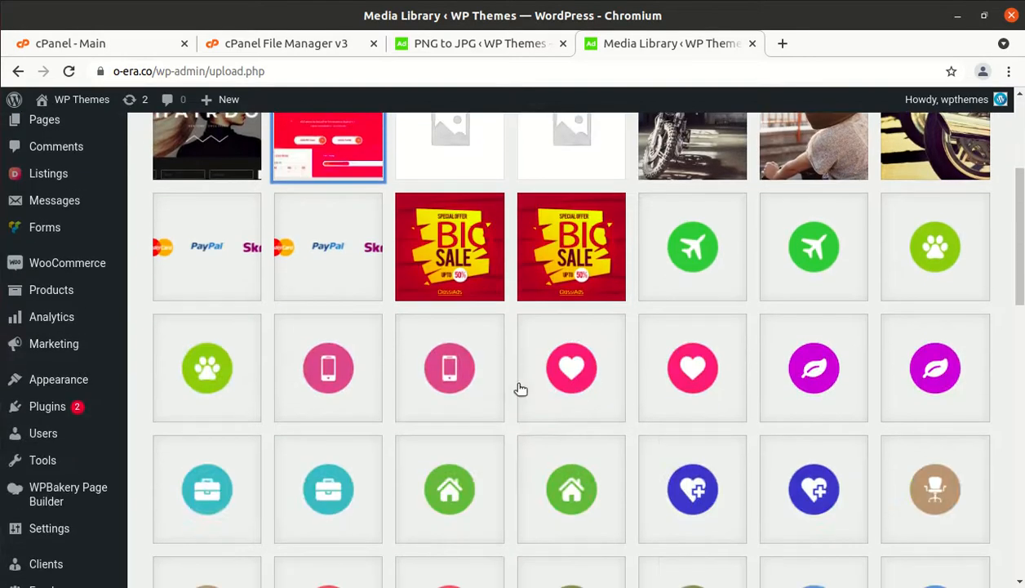
{"action": "scroll", "coordinate": [537, 377], "scroll_direction": "up", "scroll_amount": 5}
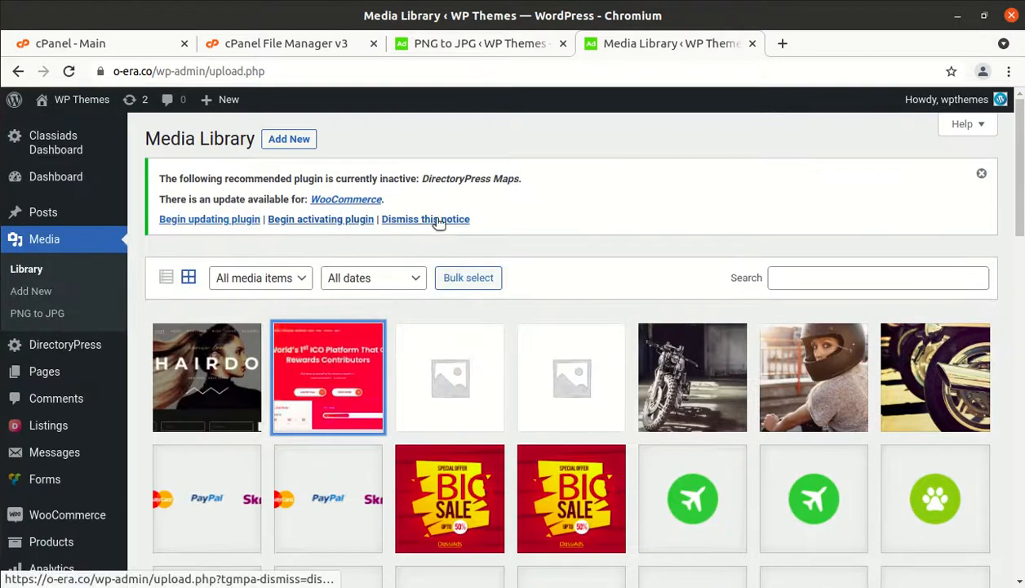
Return to the PNG to JPG conversion page and review its notices and the list of remaining PNGs.
{"action": "left_click", "coordinate": [486, 47]}
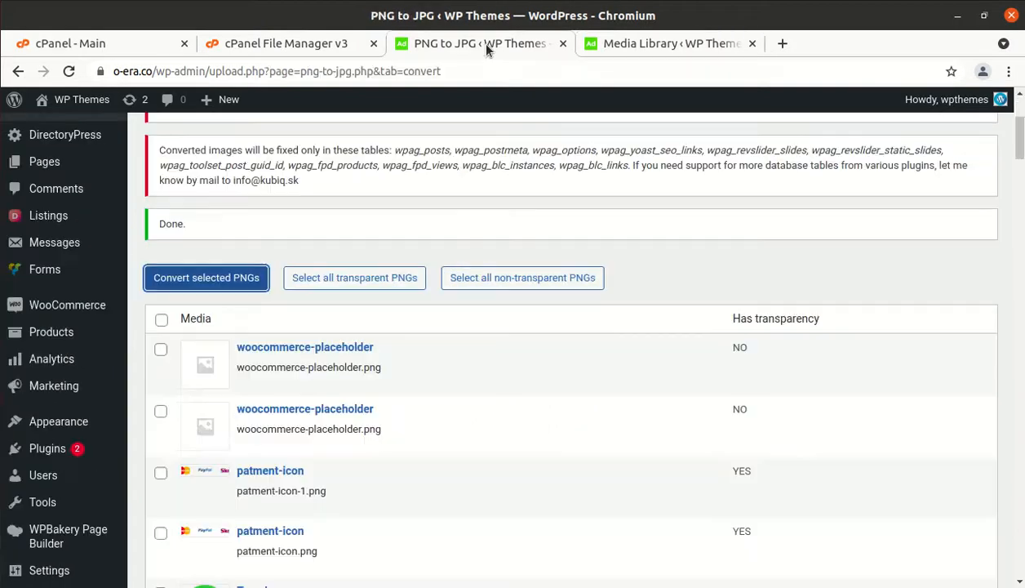
{"action": "scroll", "coordinate": [433, 306], "scroll_direction": "up", "scroll_amount": 5}
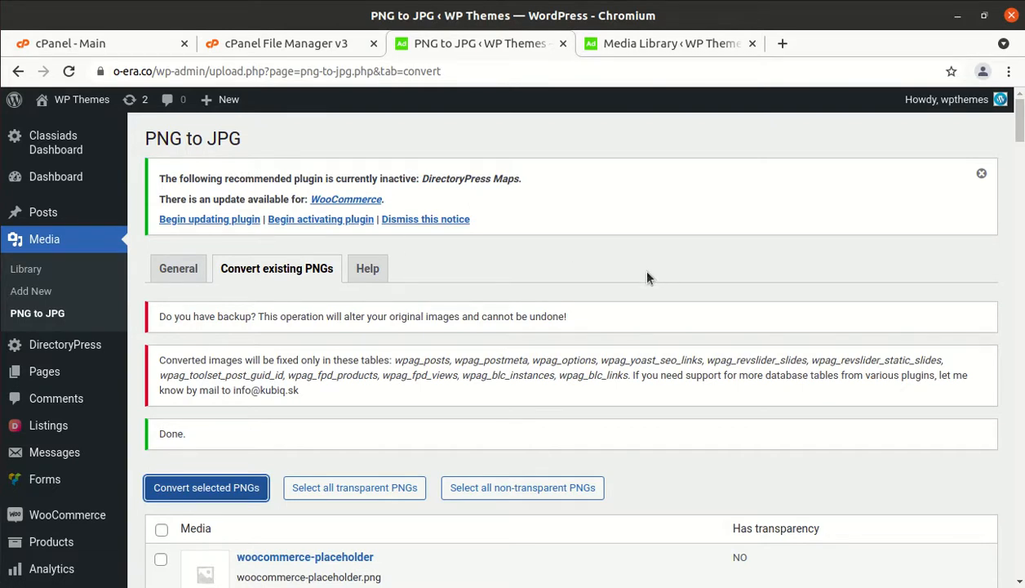
{"action": "scroll", "coordinate": [647, 277], "scroll_direction": "down", "scroll_amount": 2}
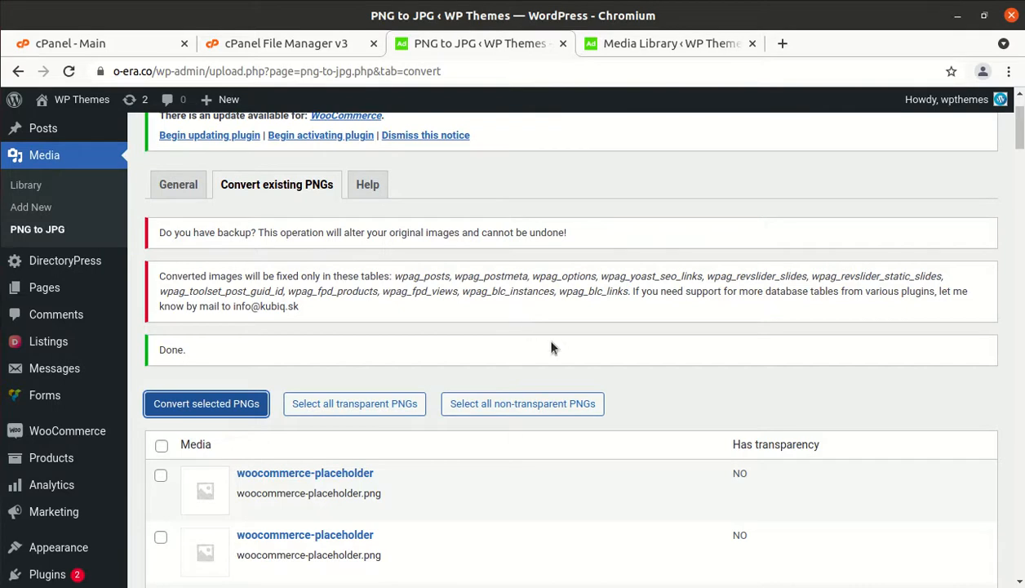
{"action": "scroll", "coordinate": [660, 375], "scroll_direction": "down", "scroll_amount": 5}
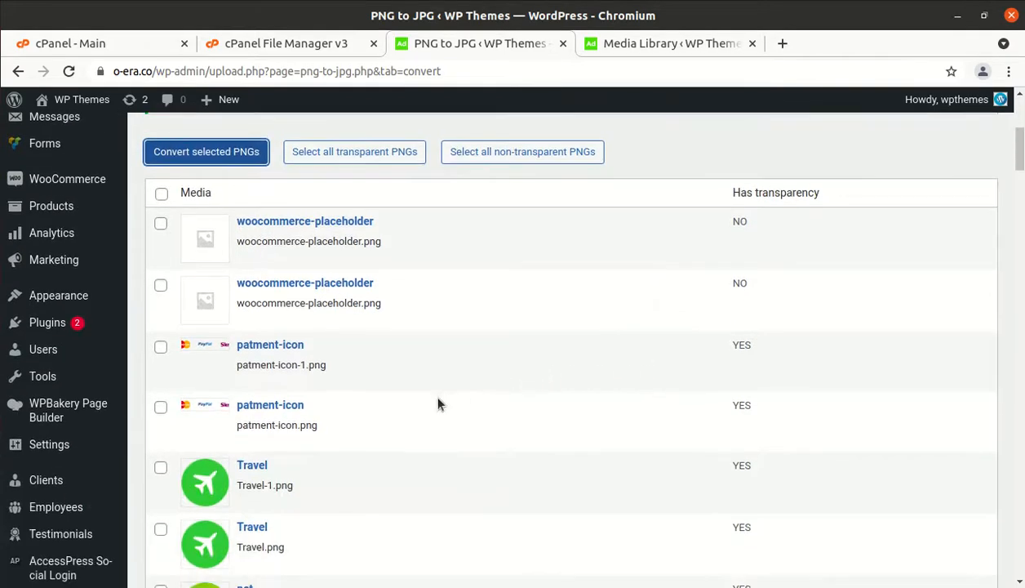
{"action": "scroll", "coordinate": [624, 494], "scroll_direction": "up", "scroll_amount": 5}
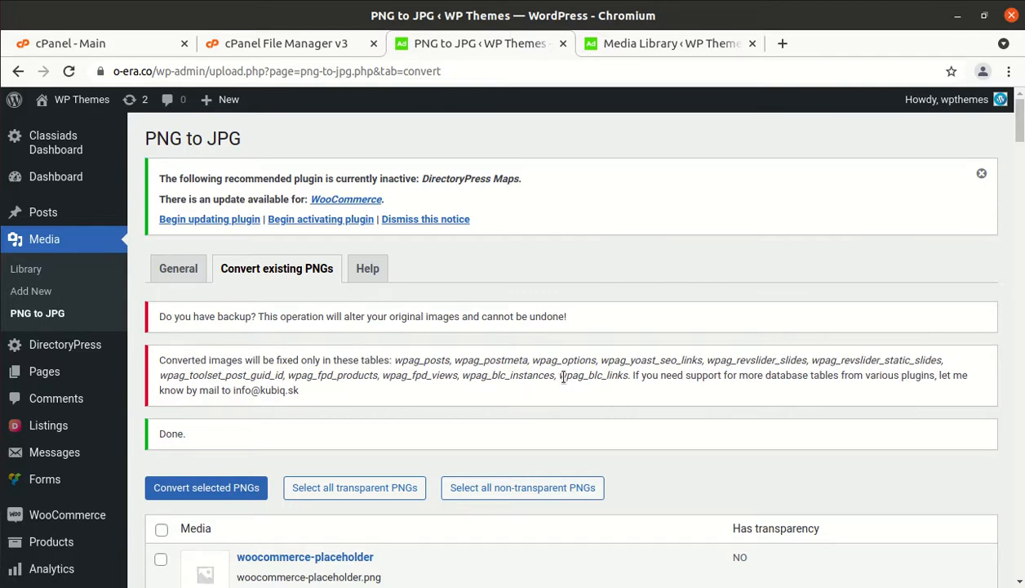
Switch to GTmetrix and examine the grade and web vitals in the wpthemes.co.in performance report.
{"action": "mouse_move", "coordinate": [17, 179]}
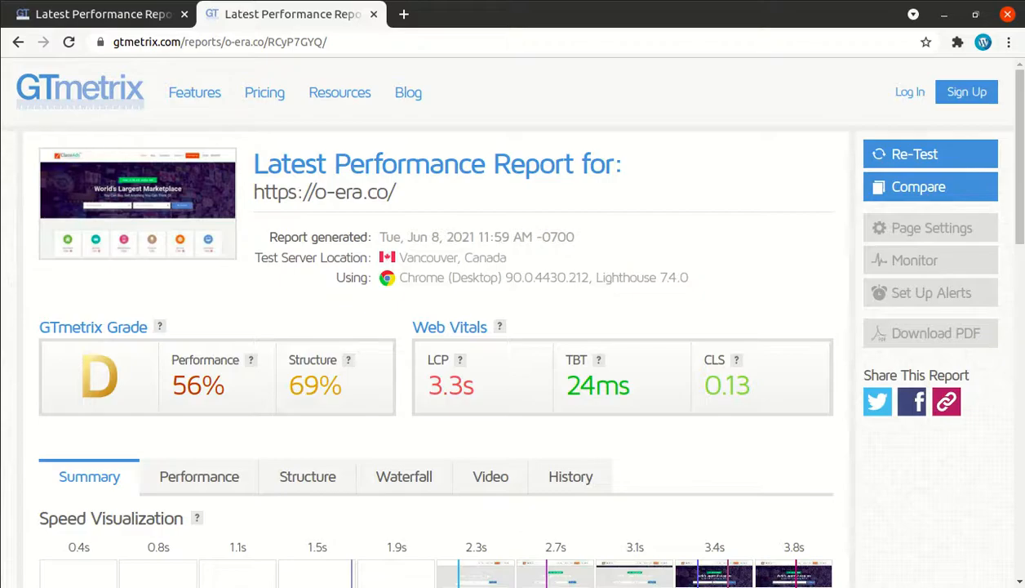
{"action": "left_click", "coordinate": [116, 15]}
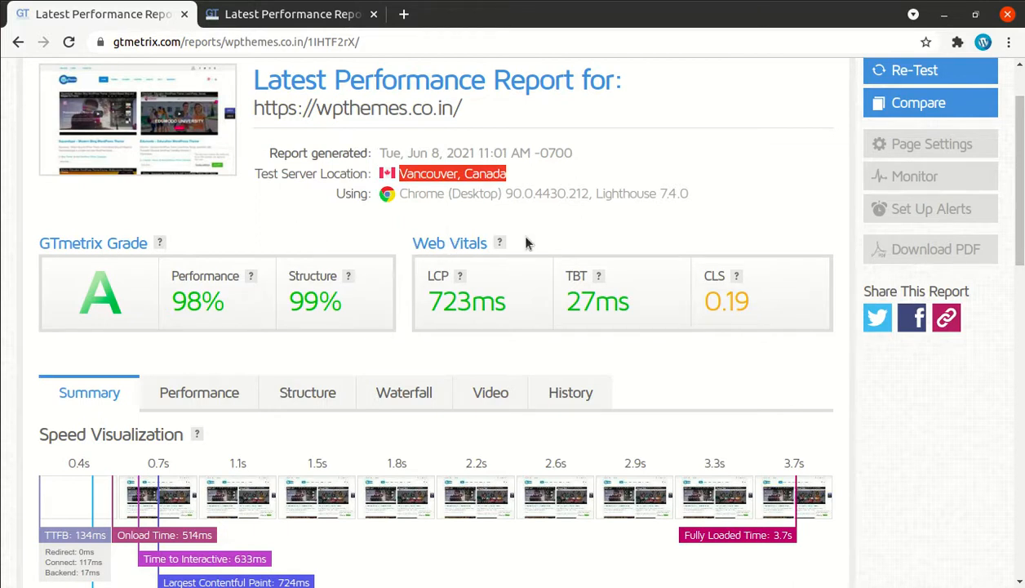
{"action": "scroll", "coordinate": [521, 347], "scroll_direction": "up", "scroll_amount": 1}
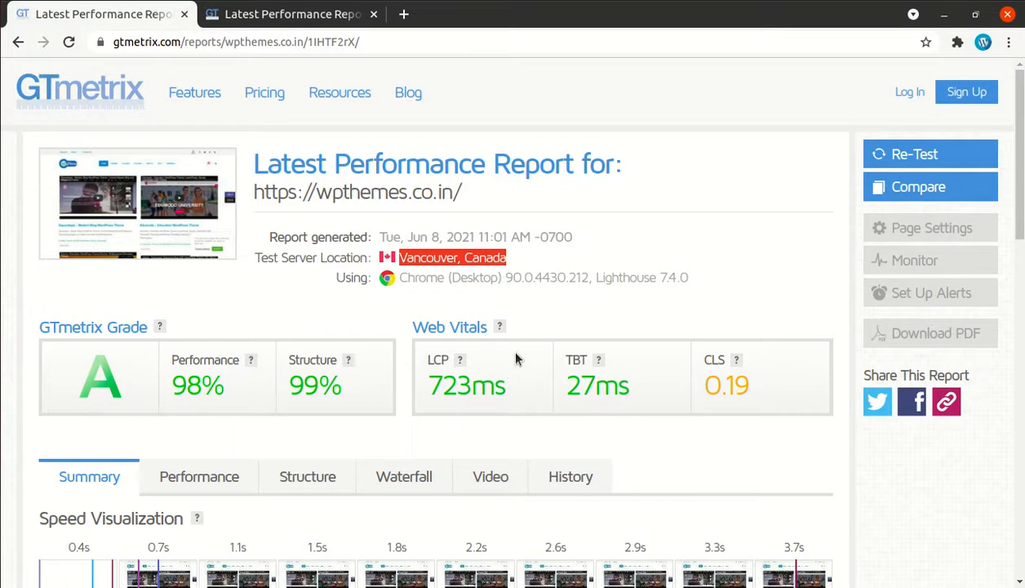
{"action": "left_click", "coordinate": [558, 268]}
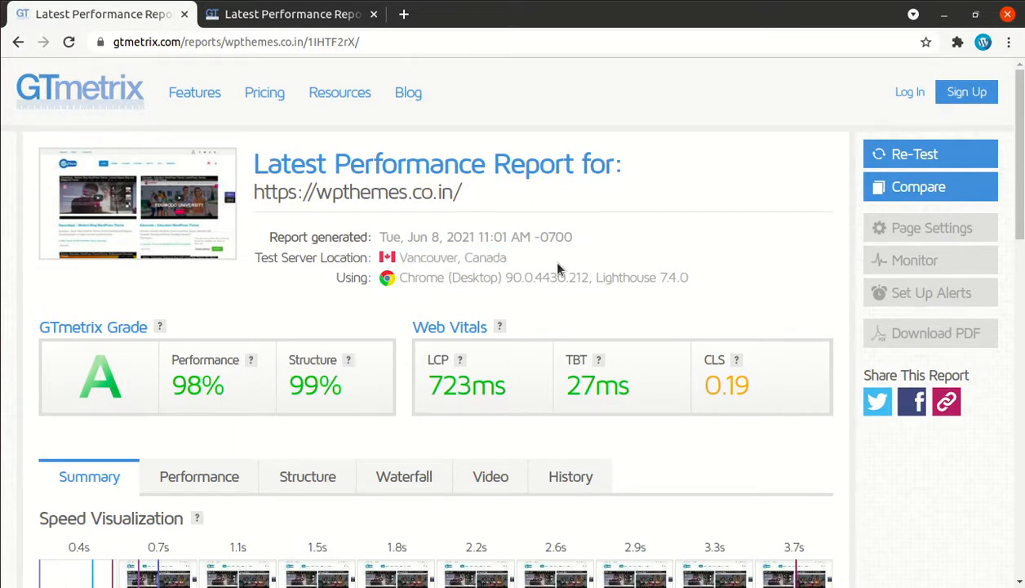